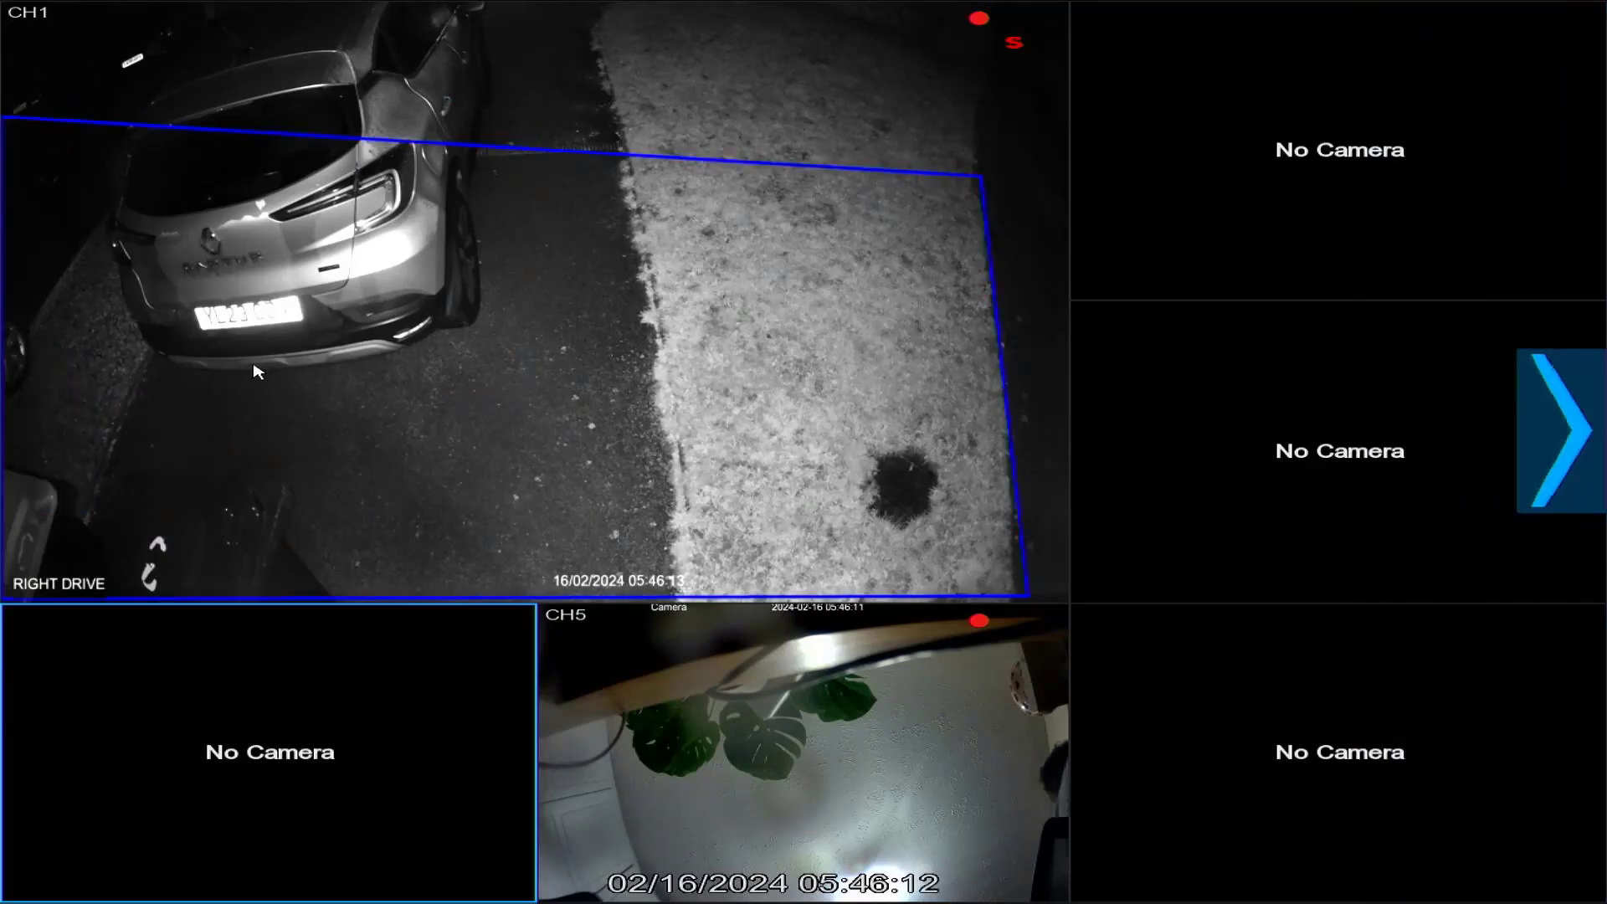
- Open the recorder's setup, draw the unlock pattern to log in, and go to the Channel settings
{"action": "mouse_move", "coordinate": [92, 887]}
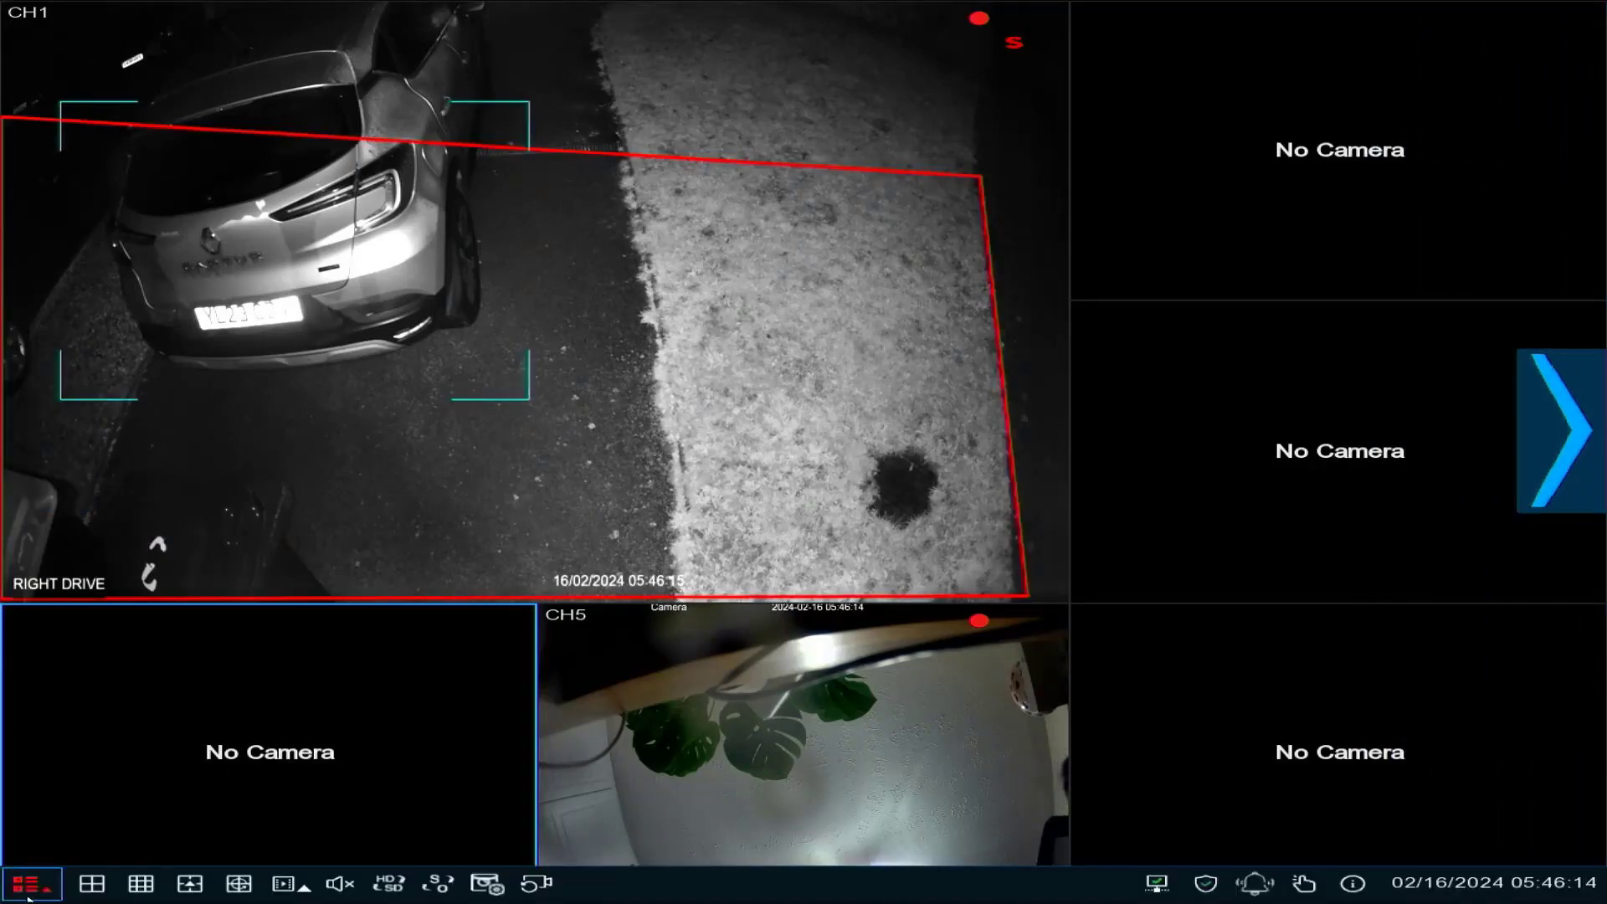
{"action": "left_click", "coordinate": [30, 886]}
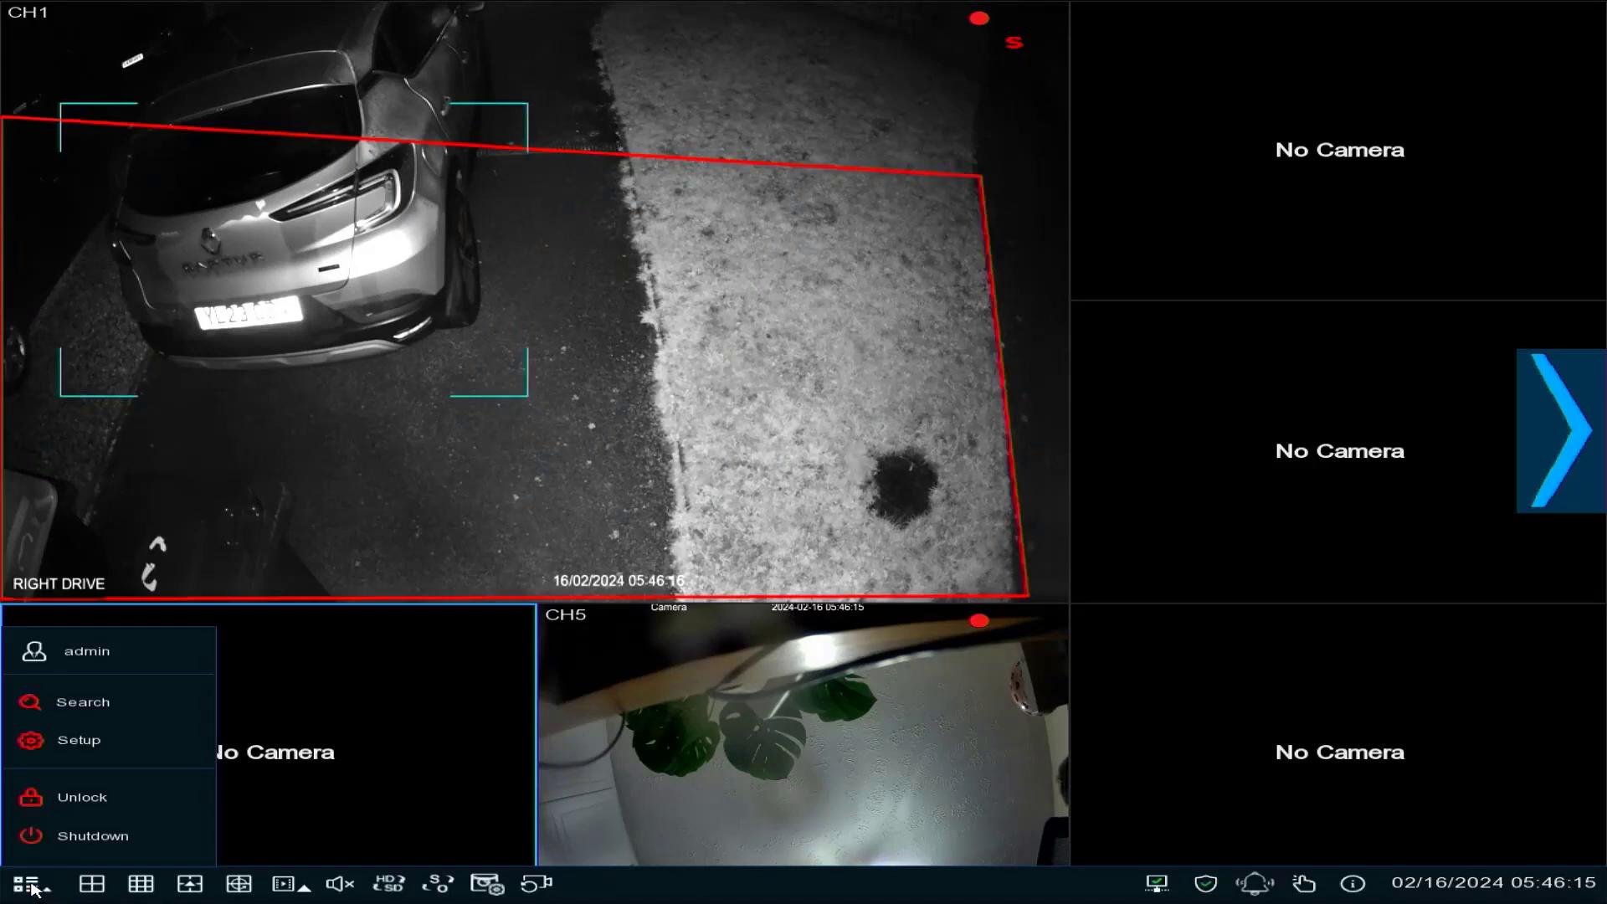
{"action": "left_click", "coordinate": [93, 740]}
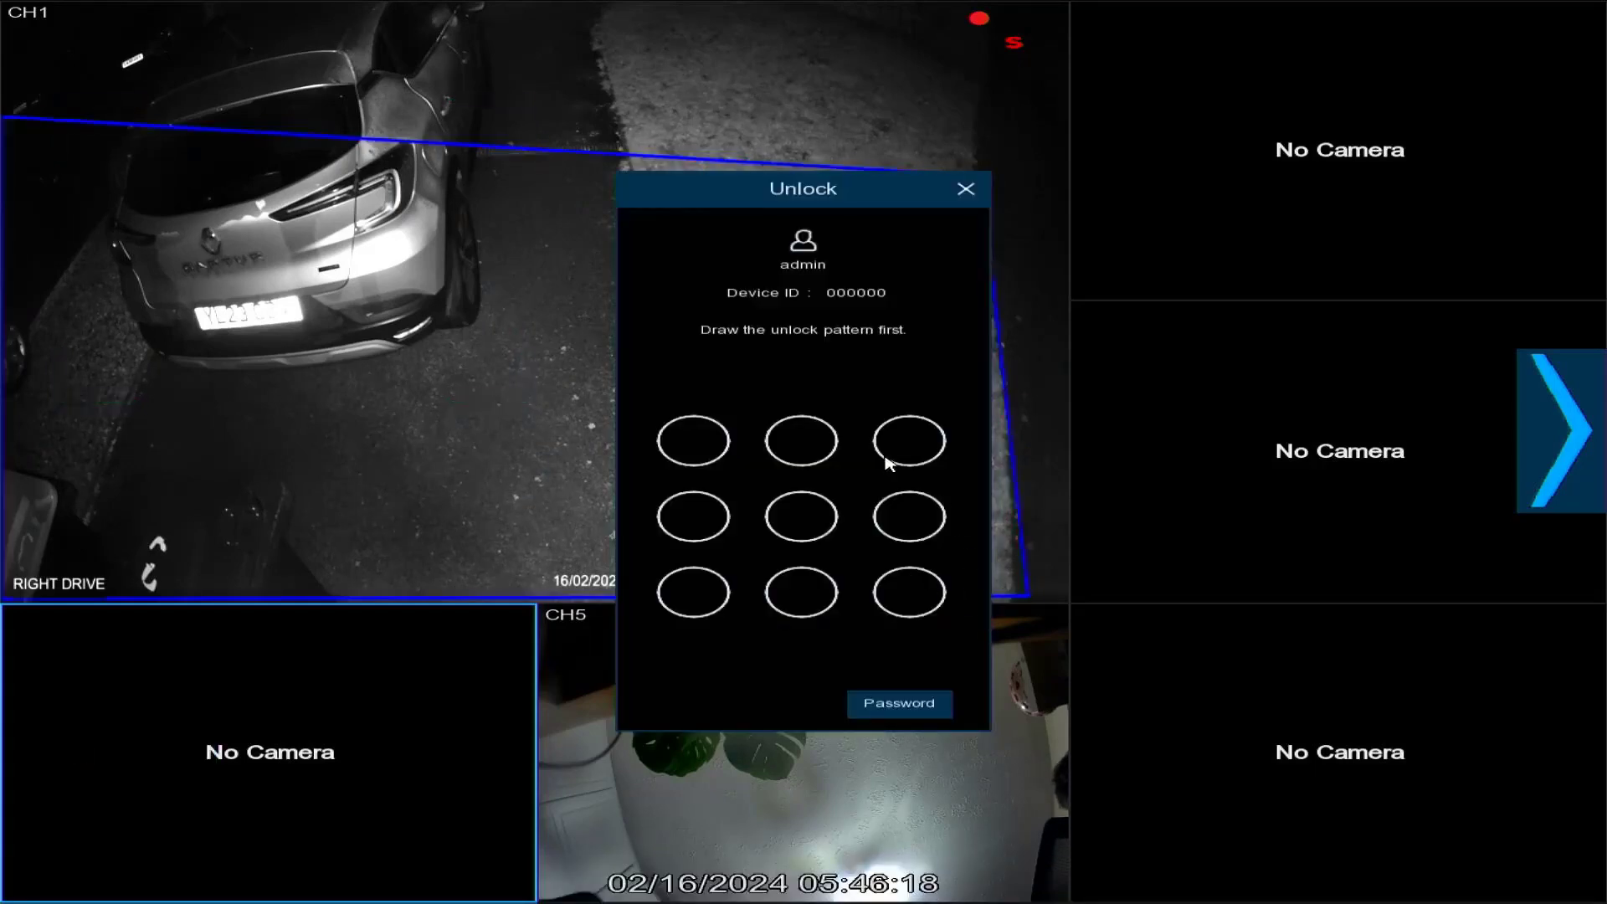
{"action": "mouse_move", "coordinate": [922, 453]}
{"action": "left_mouse_down"}
{"action": "mouse_move", "coordinate": [681, 575]}
{"action": "mouse_move", "coordinate": [693, 587]}
{"action": "mouse_move", "coordinate": [665, 413]}
{"action": "left_mouse_up"}
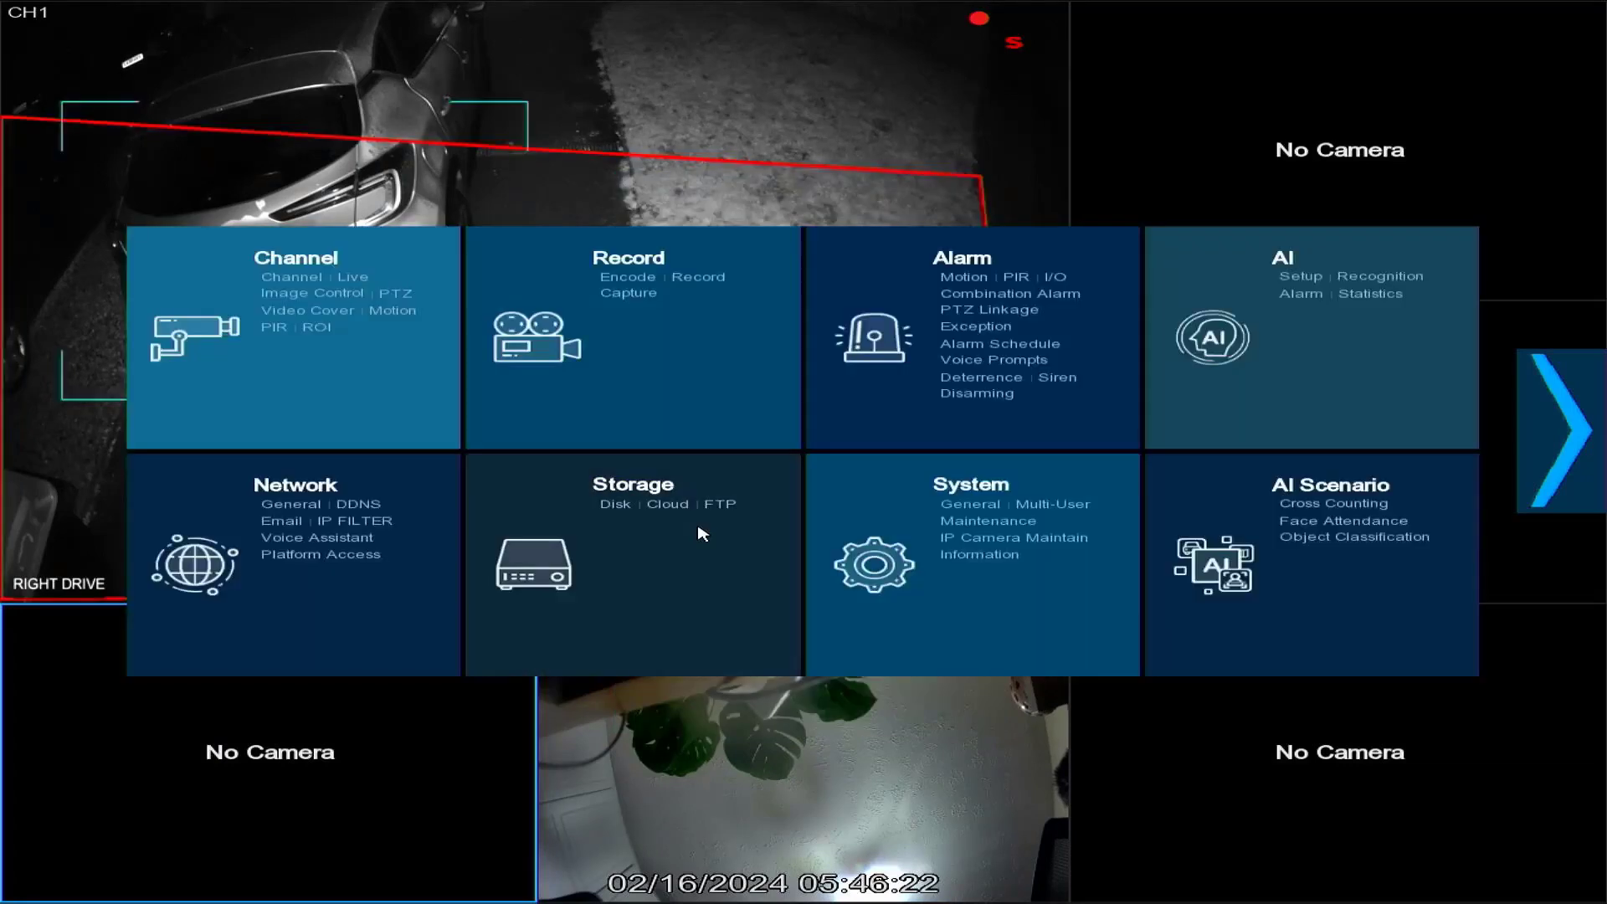
{"action": "left_click", "coordinate": [288, 266]}
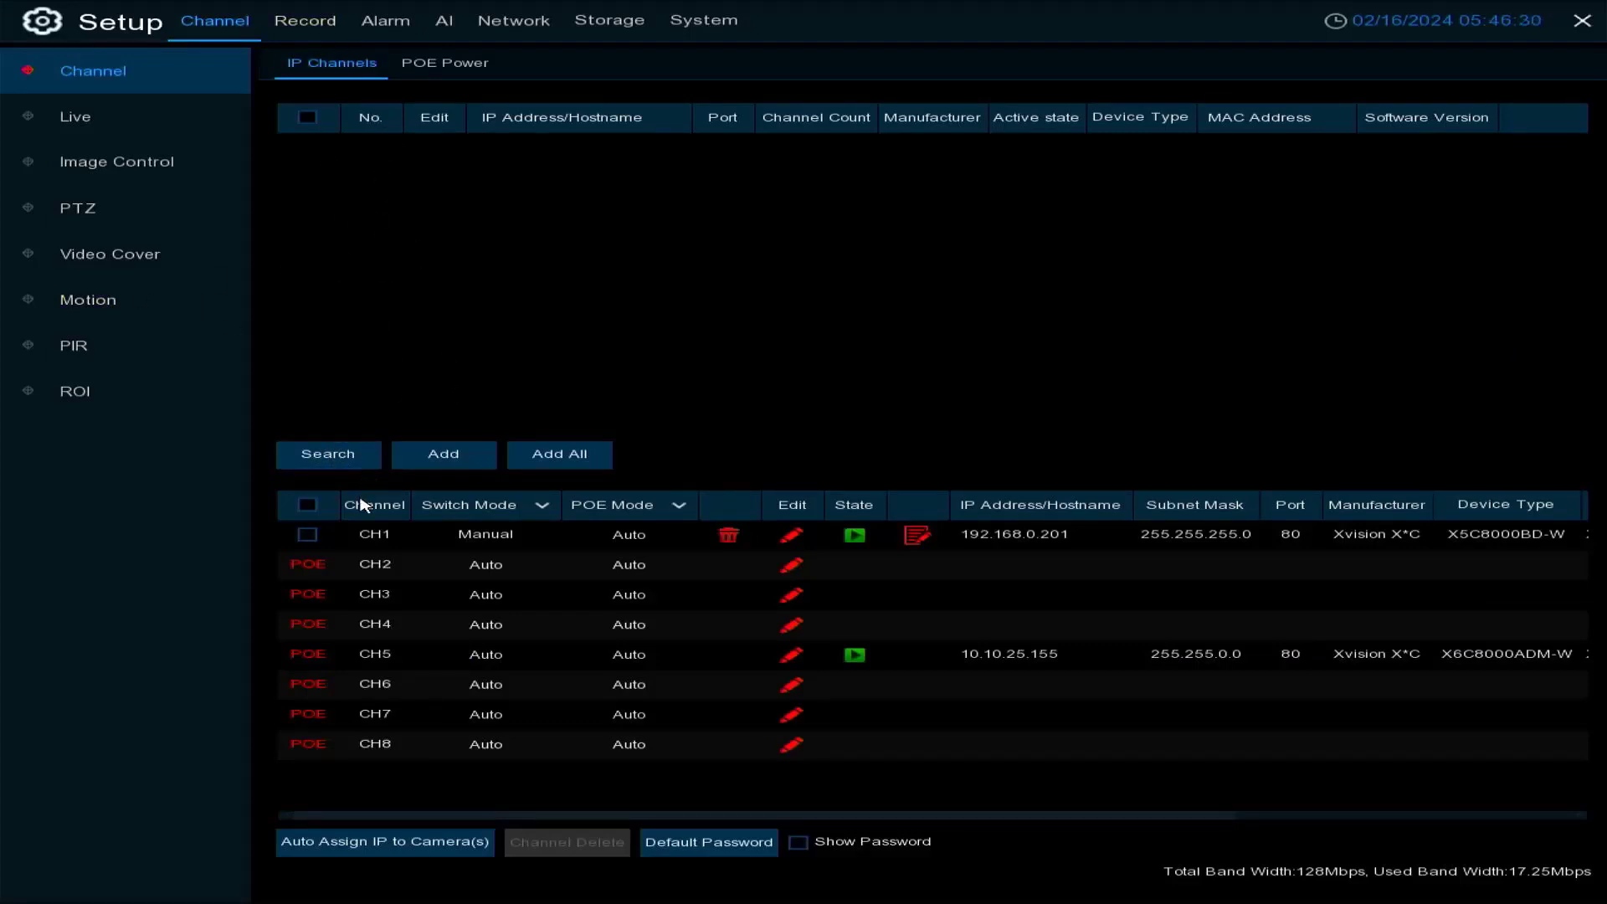
- Search for IP cameras on the network and check the POE power usage of the ports
{"action": "left_click", "coordinate": [335, 462]}
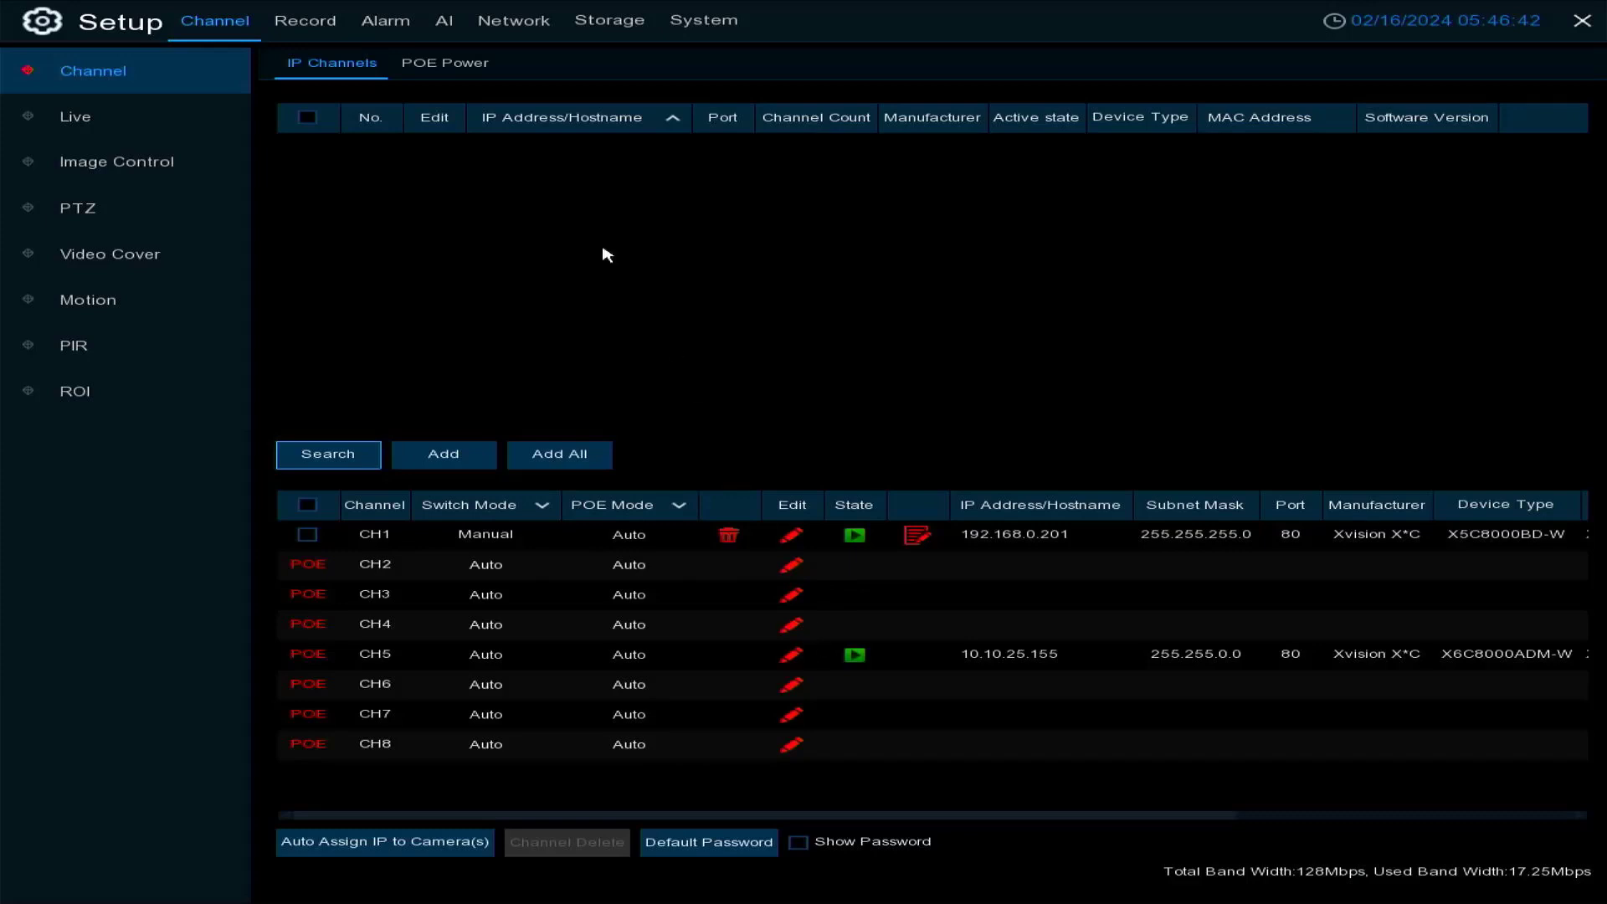
{"action": "left_click", "coordinate": [422, 67]}
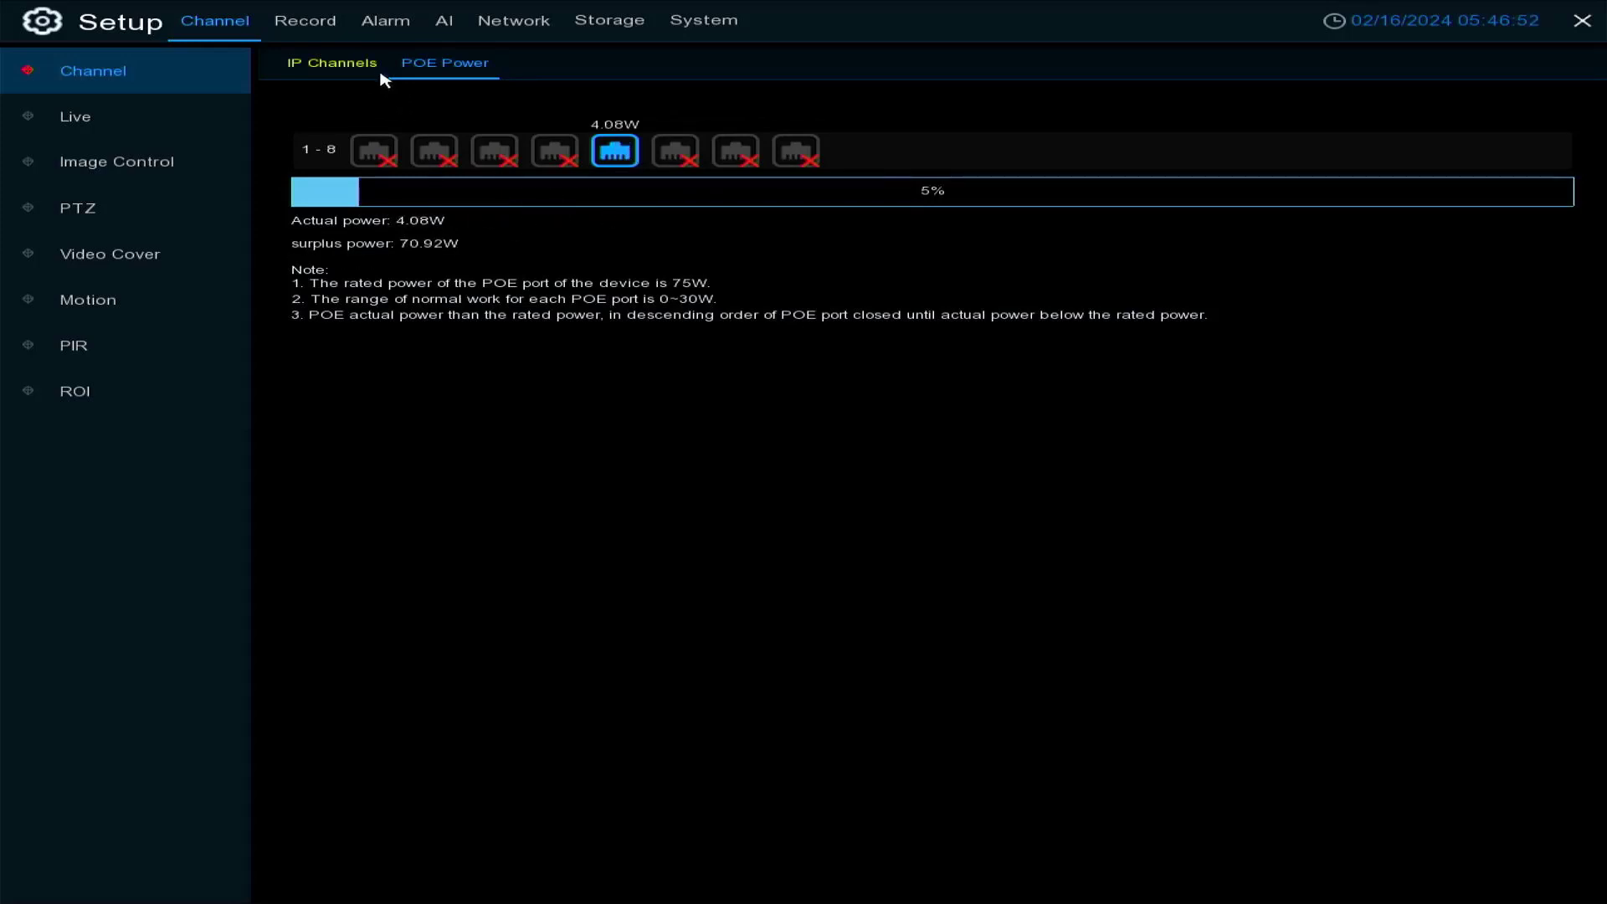
{"action": "left_click", "coordinate": [348, 74]}
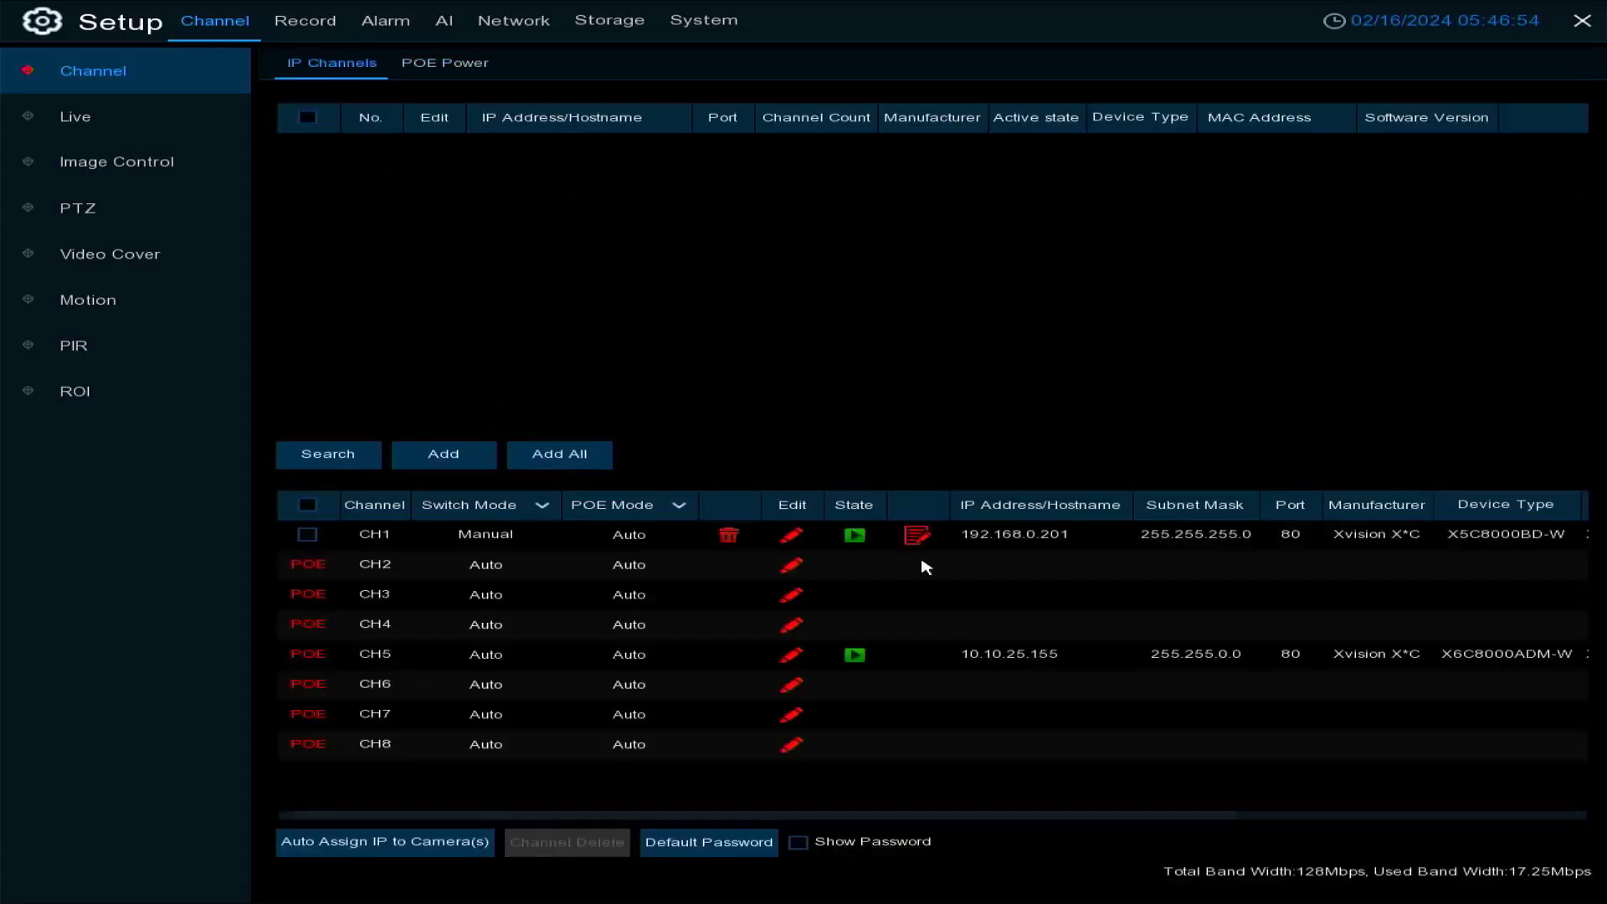
- Set CH2's switch mode to Manual and view its Add IP Camera form without adding a camera
{"action": "left_click", "coordinate": [791, 566]}
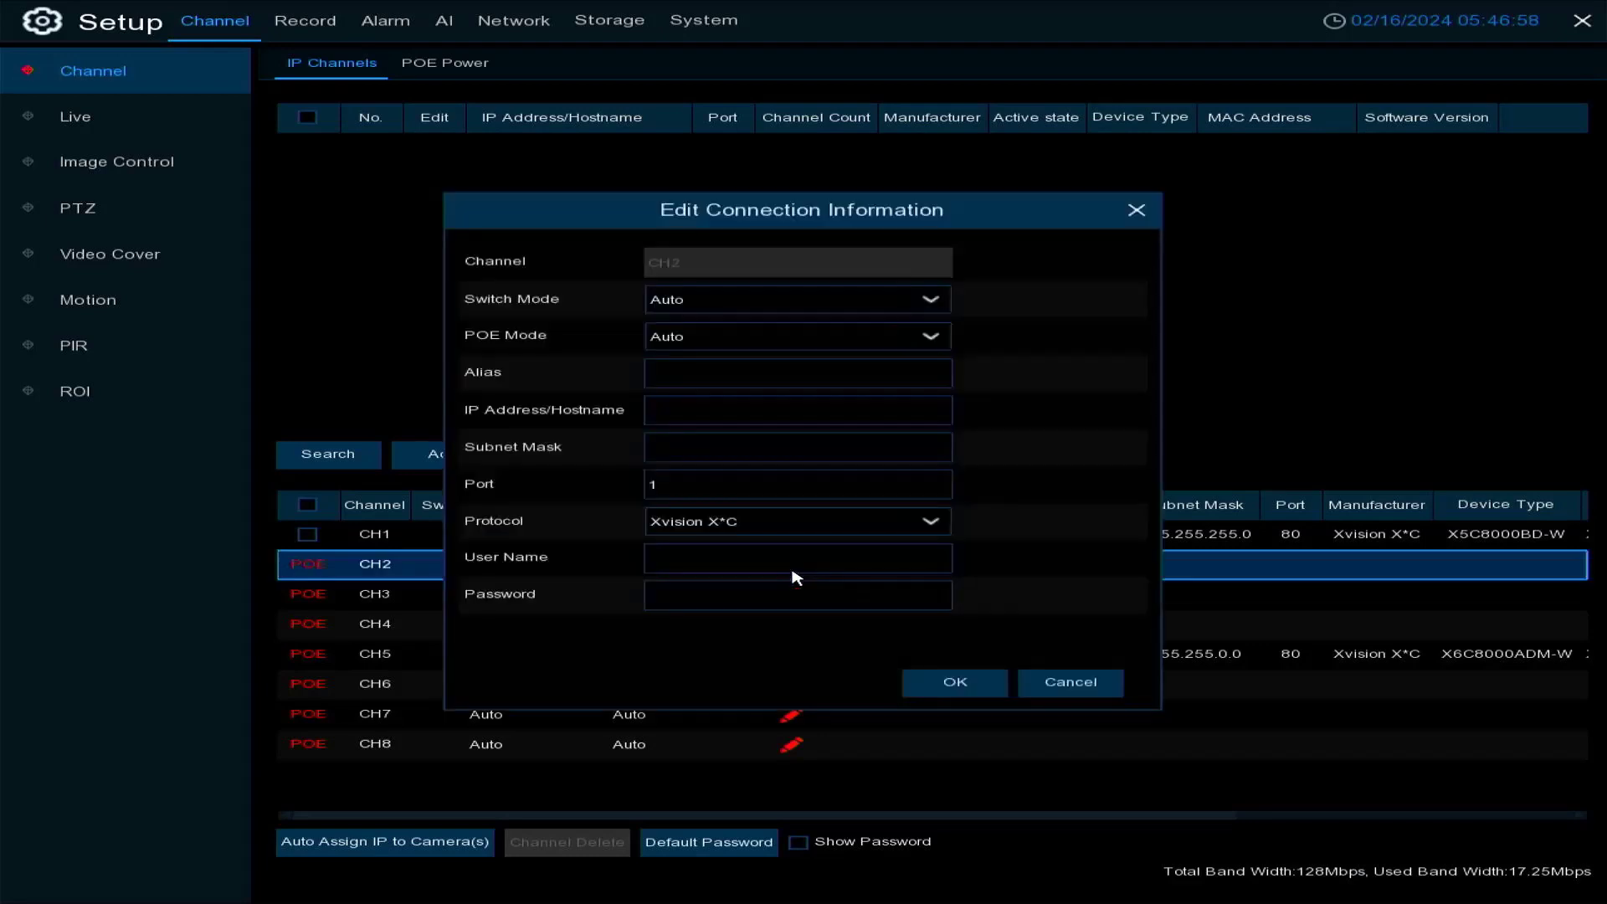
{"action": "left_click", "coordinate": [705, 310]}
{"action": "left_click", "coordinate": [691, 353]}
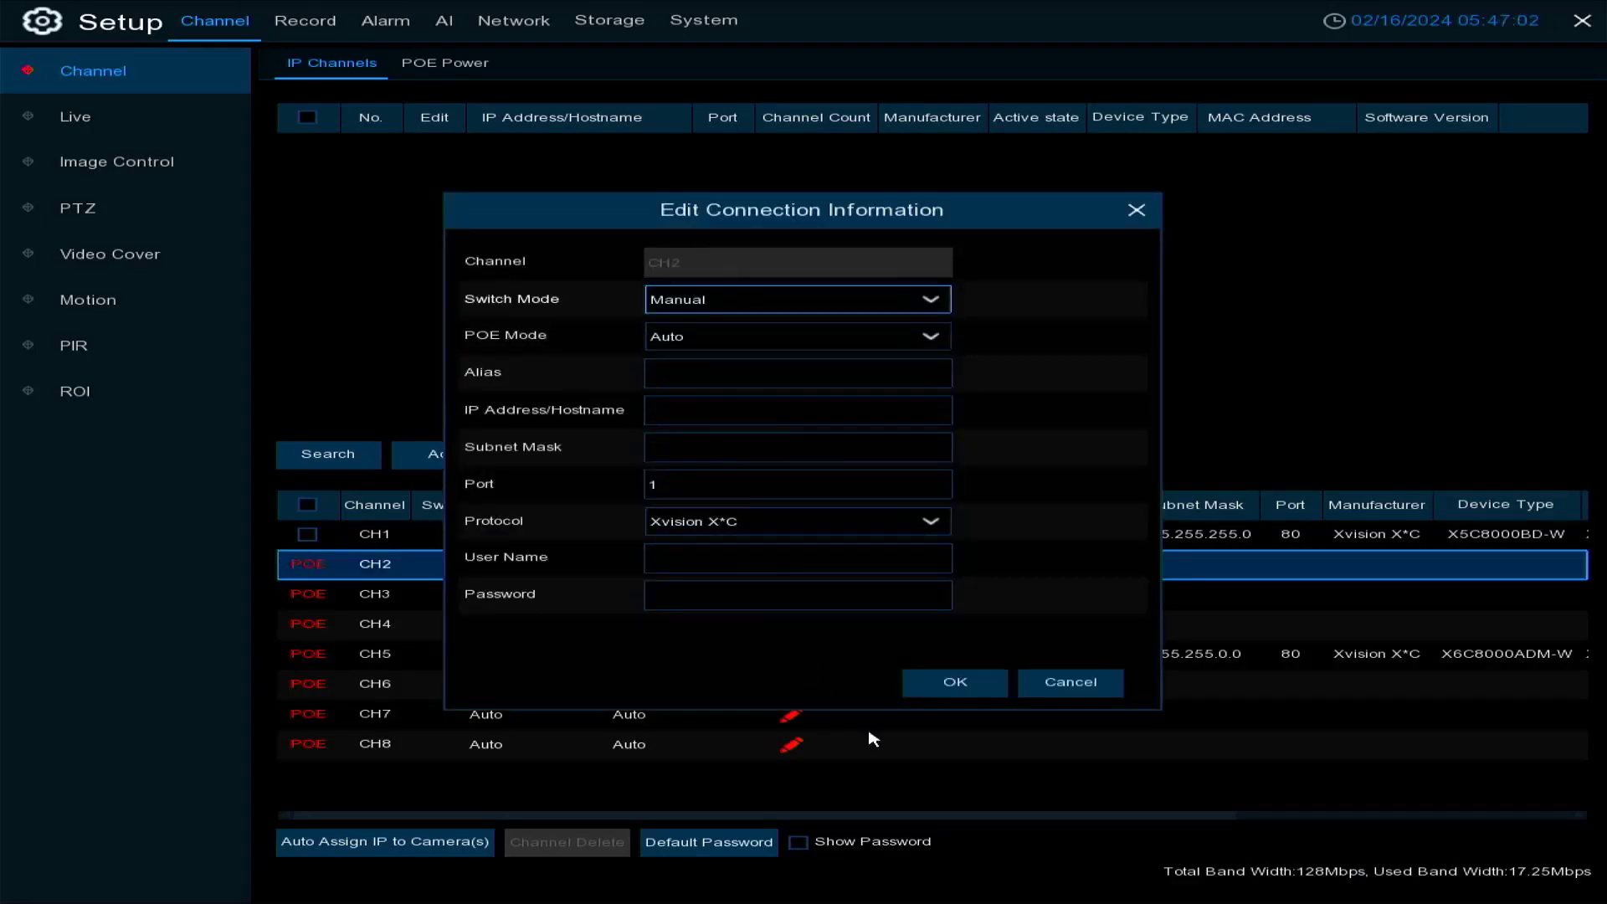
{"action": "left_click", "coordinate": [946, 684]}
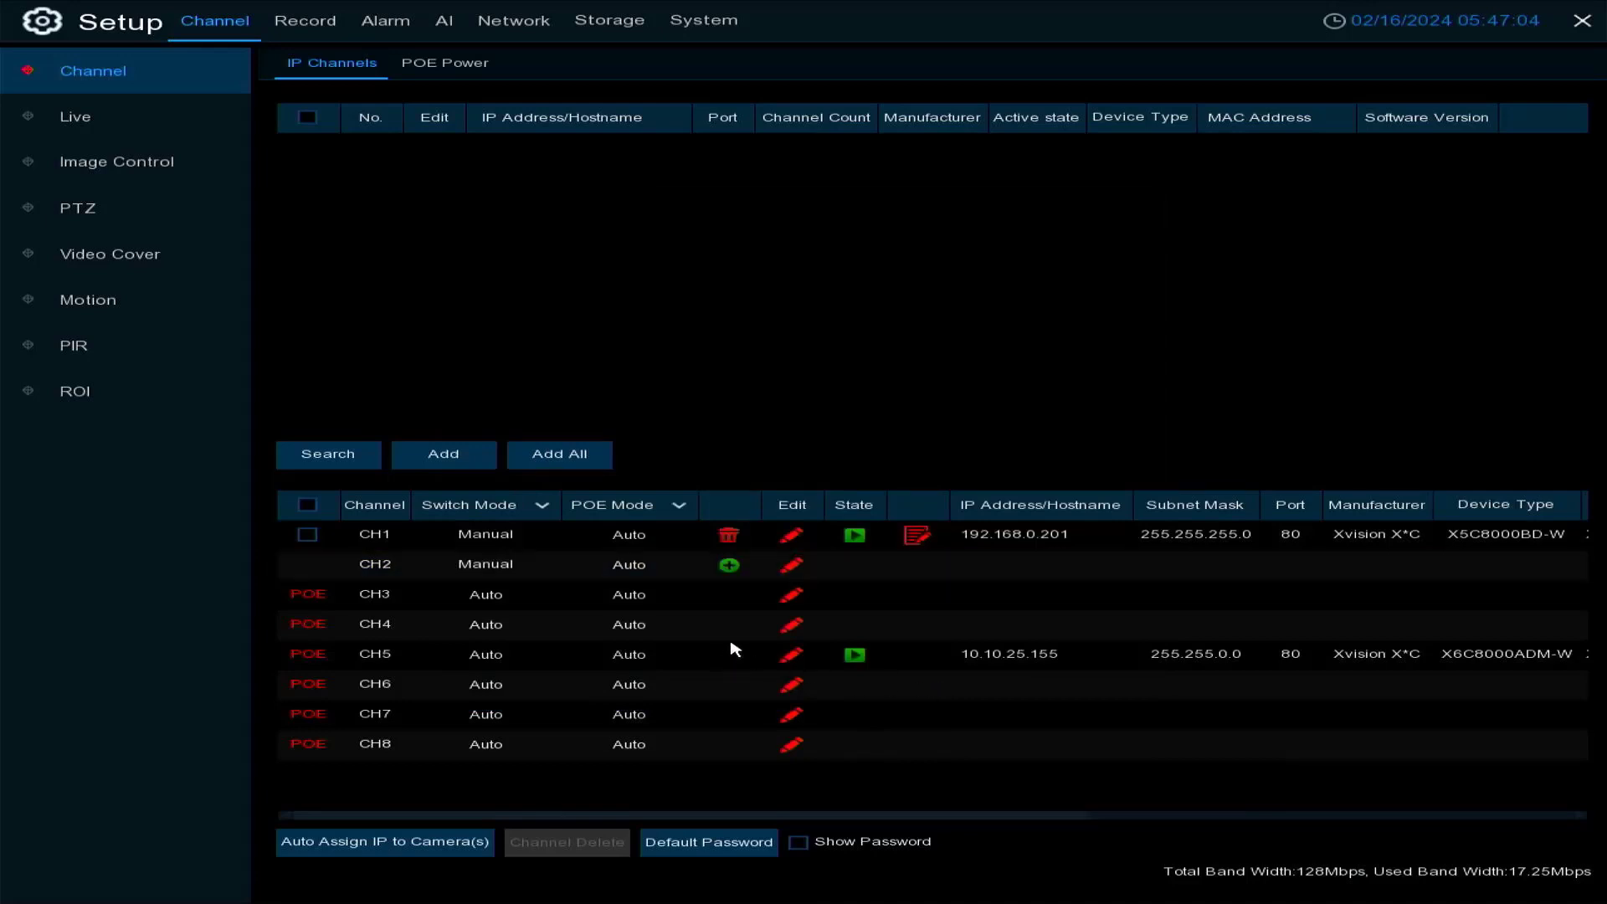
{"action": "left_click", "coordinate": [728, 567]}
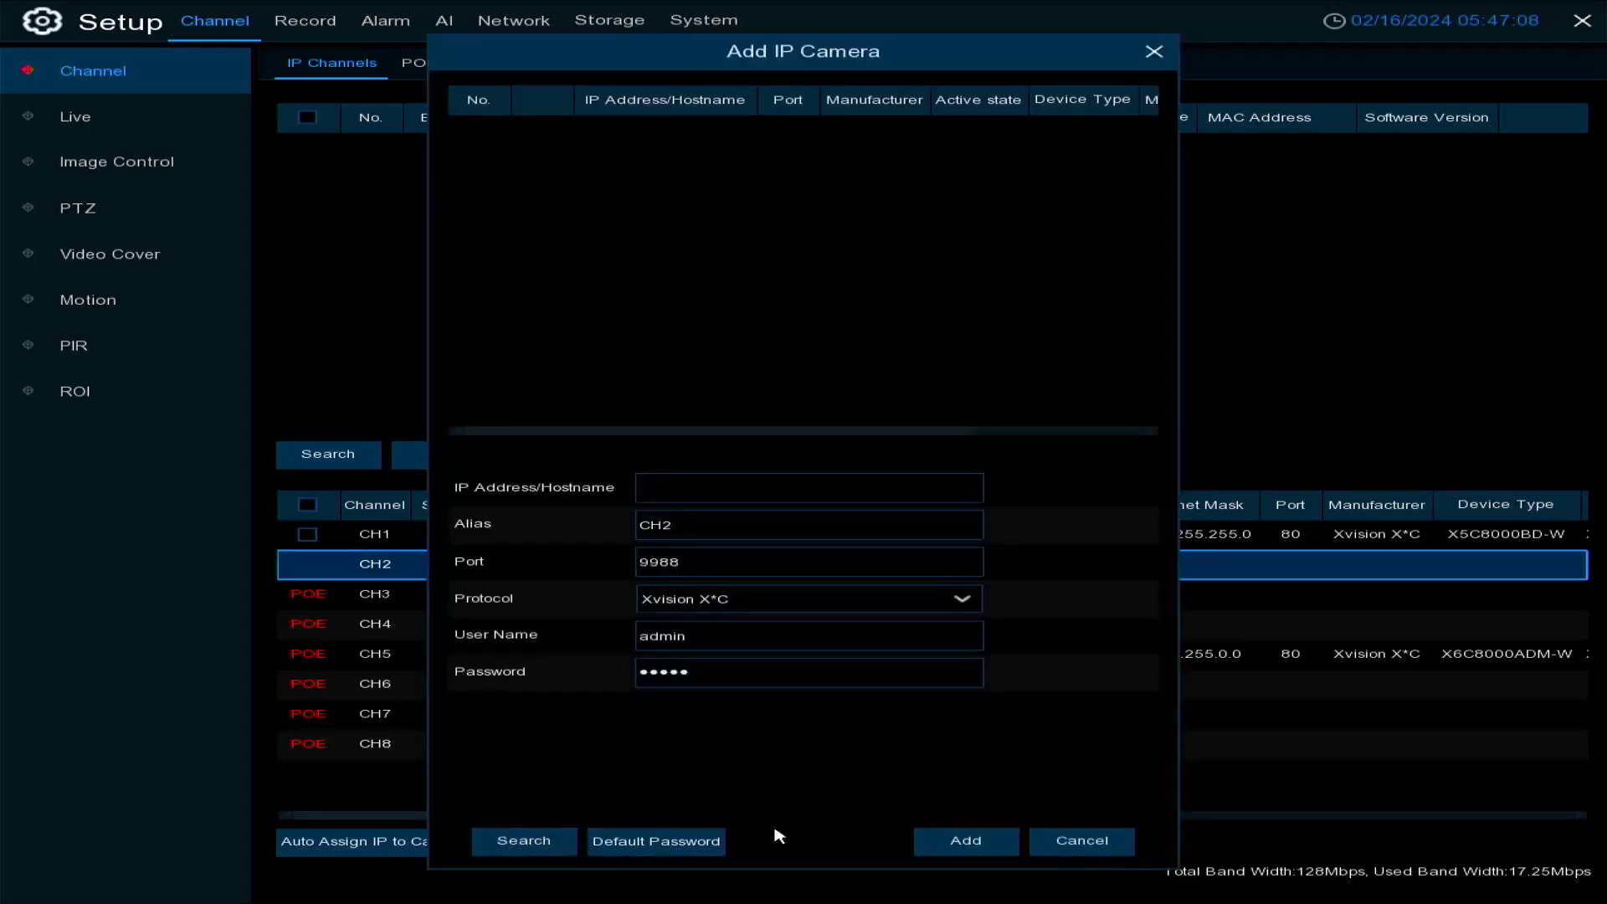
{"action": "left_click", "coordinate": [1086, 841]}
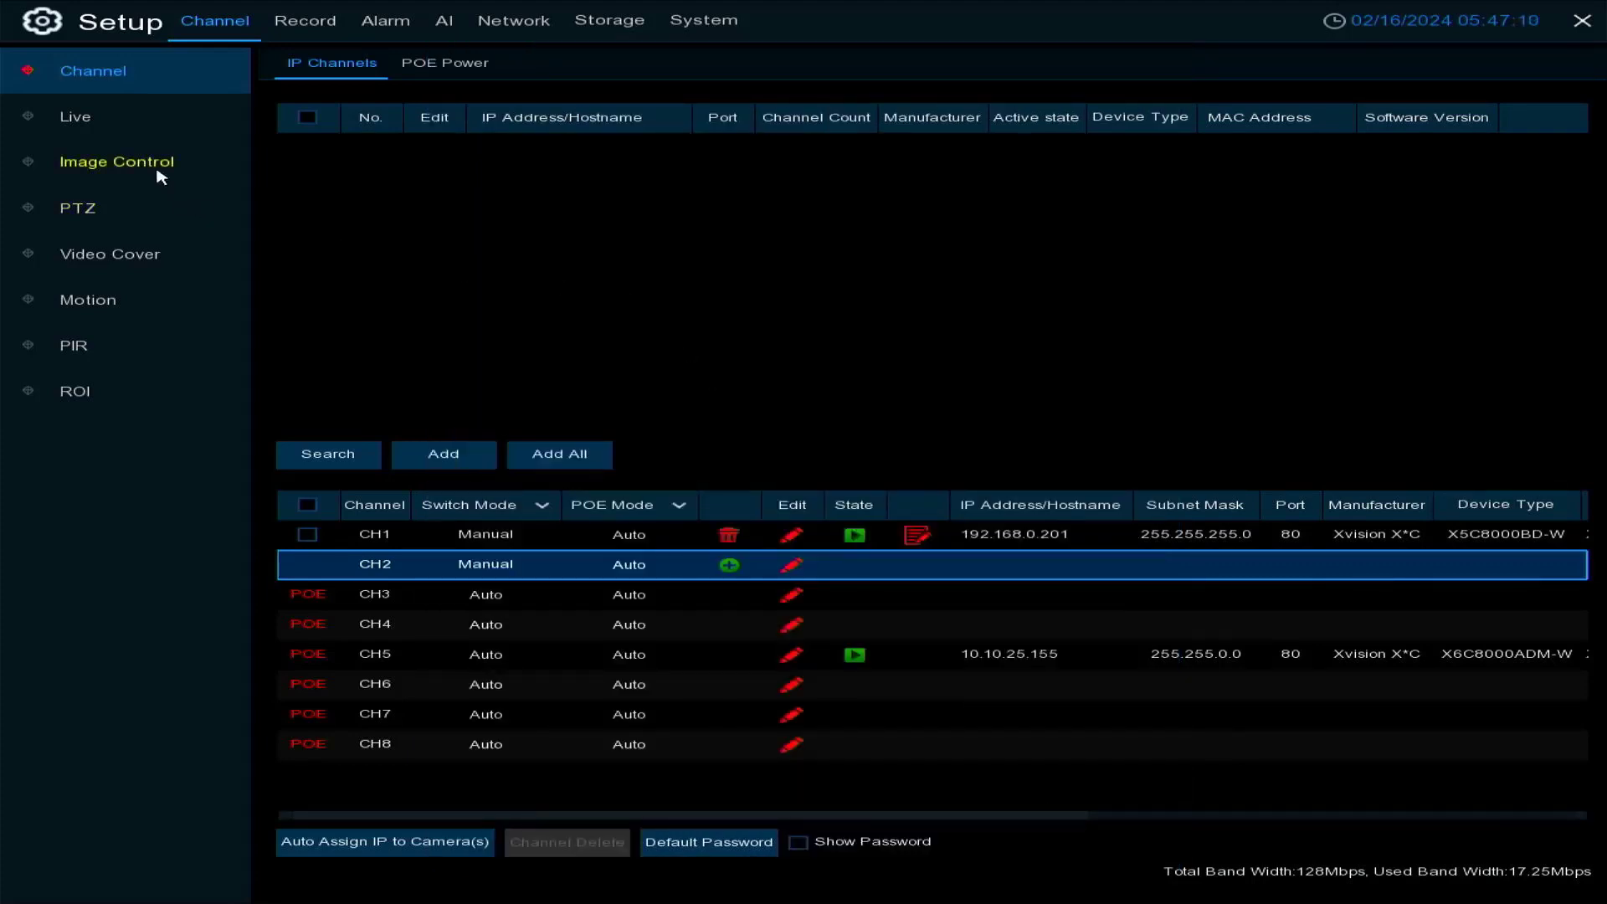
- Review the live display settings of the channels, including CH5's channel name, covert option and date format choices
{"action": "left_click", "coordinate": [138, 132]}
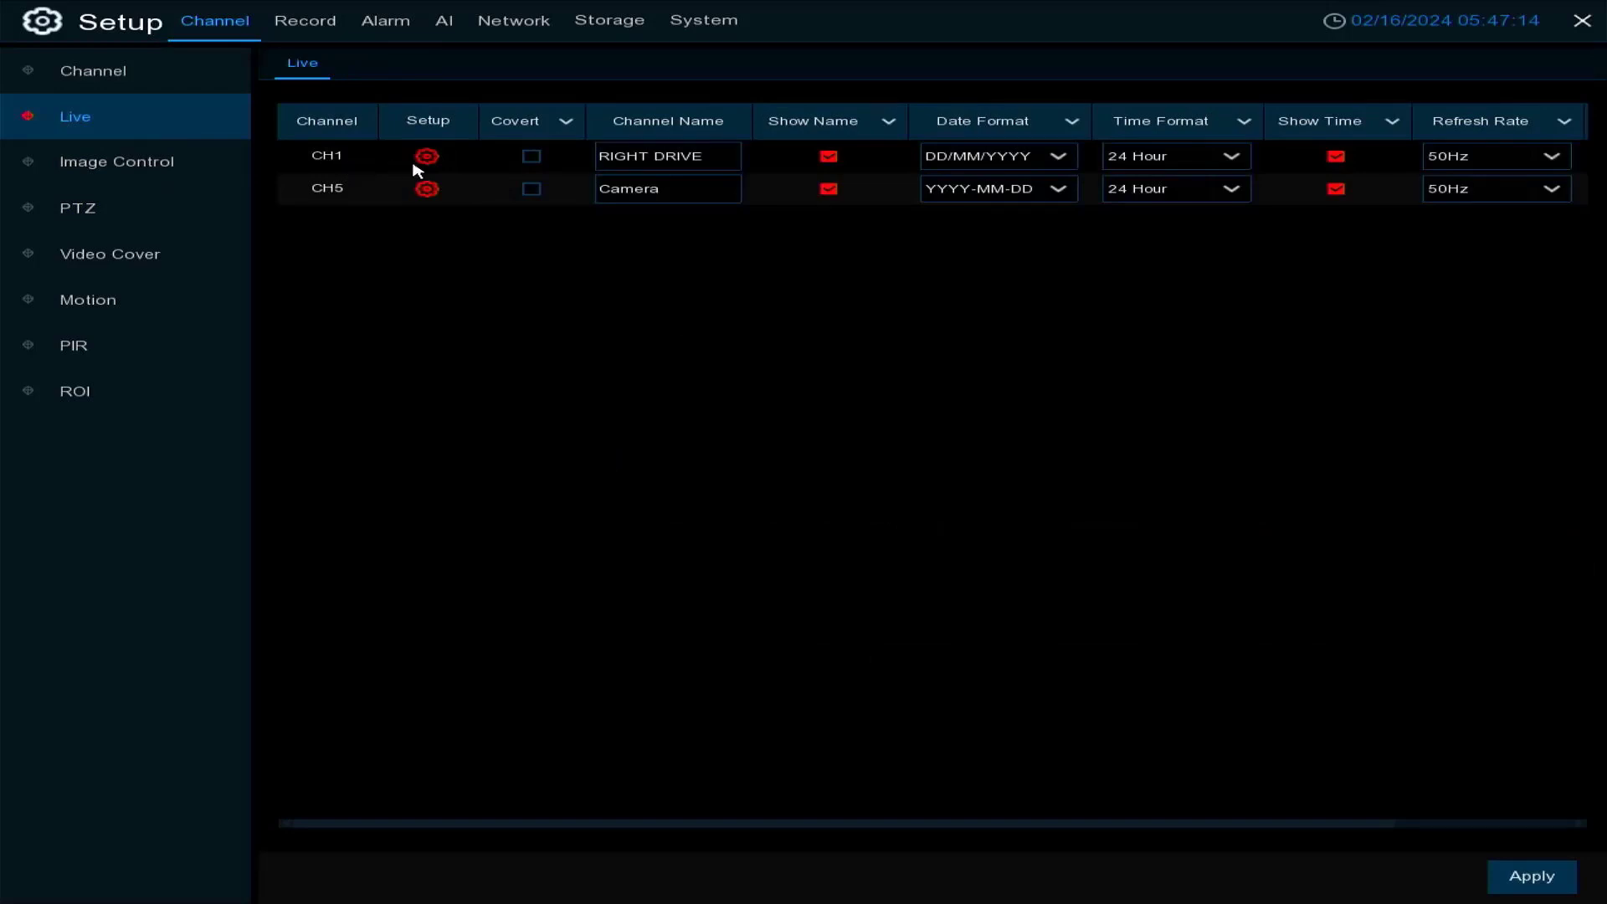
{"action": "left_click", "coordinate": [686, 197]}
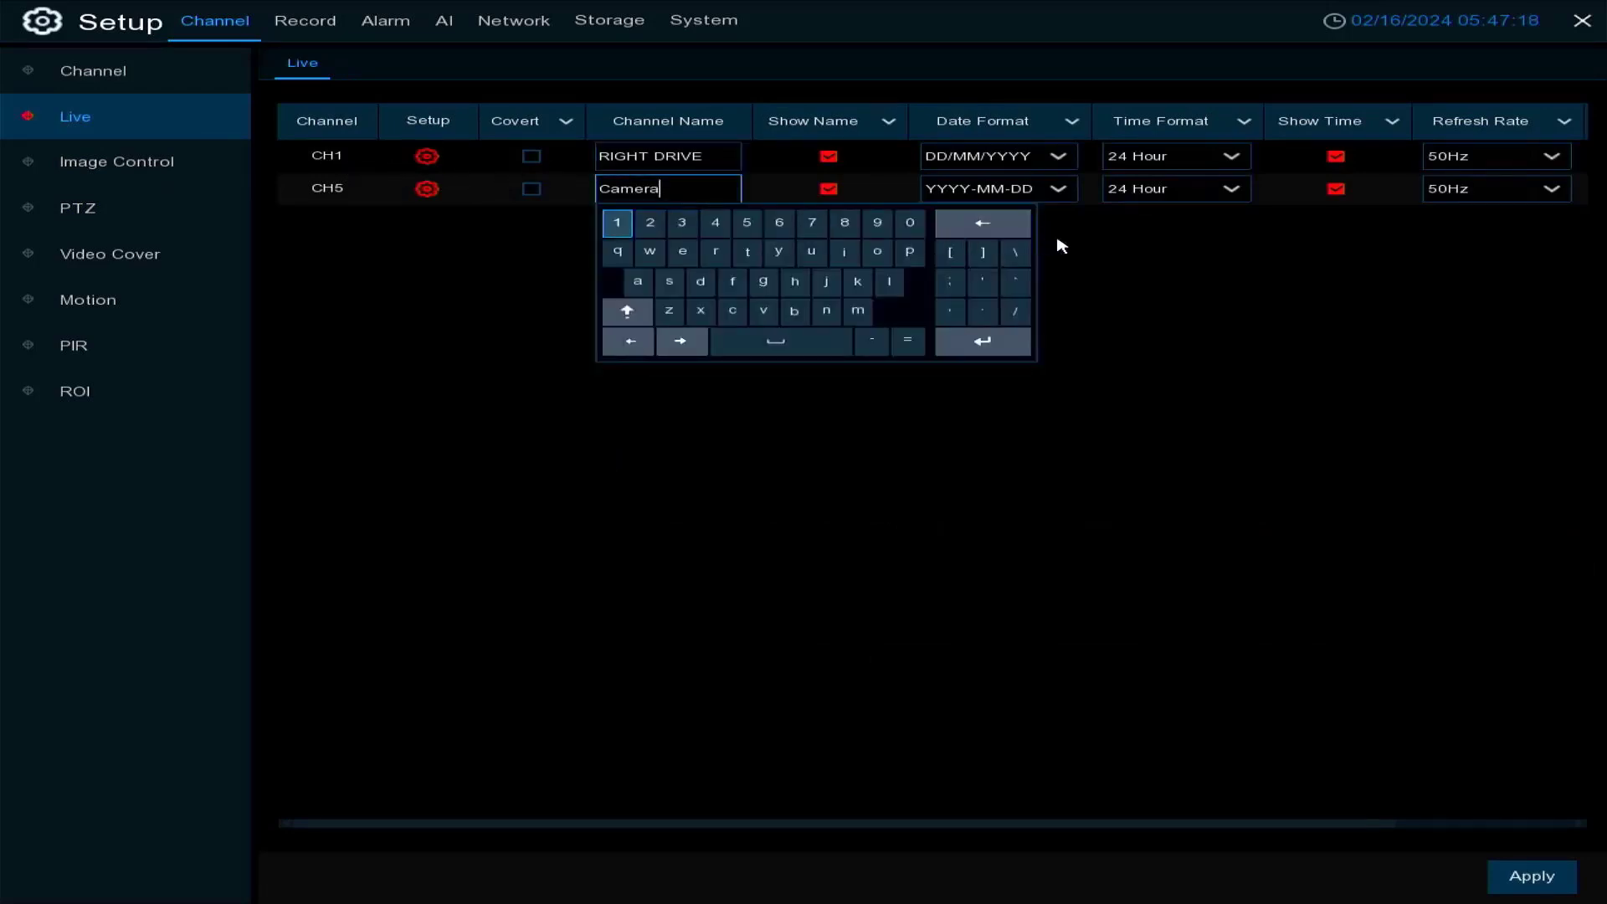
{"action": "left_click", "coordinate": [456, 260]}
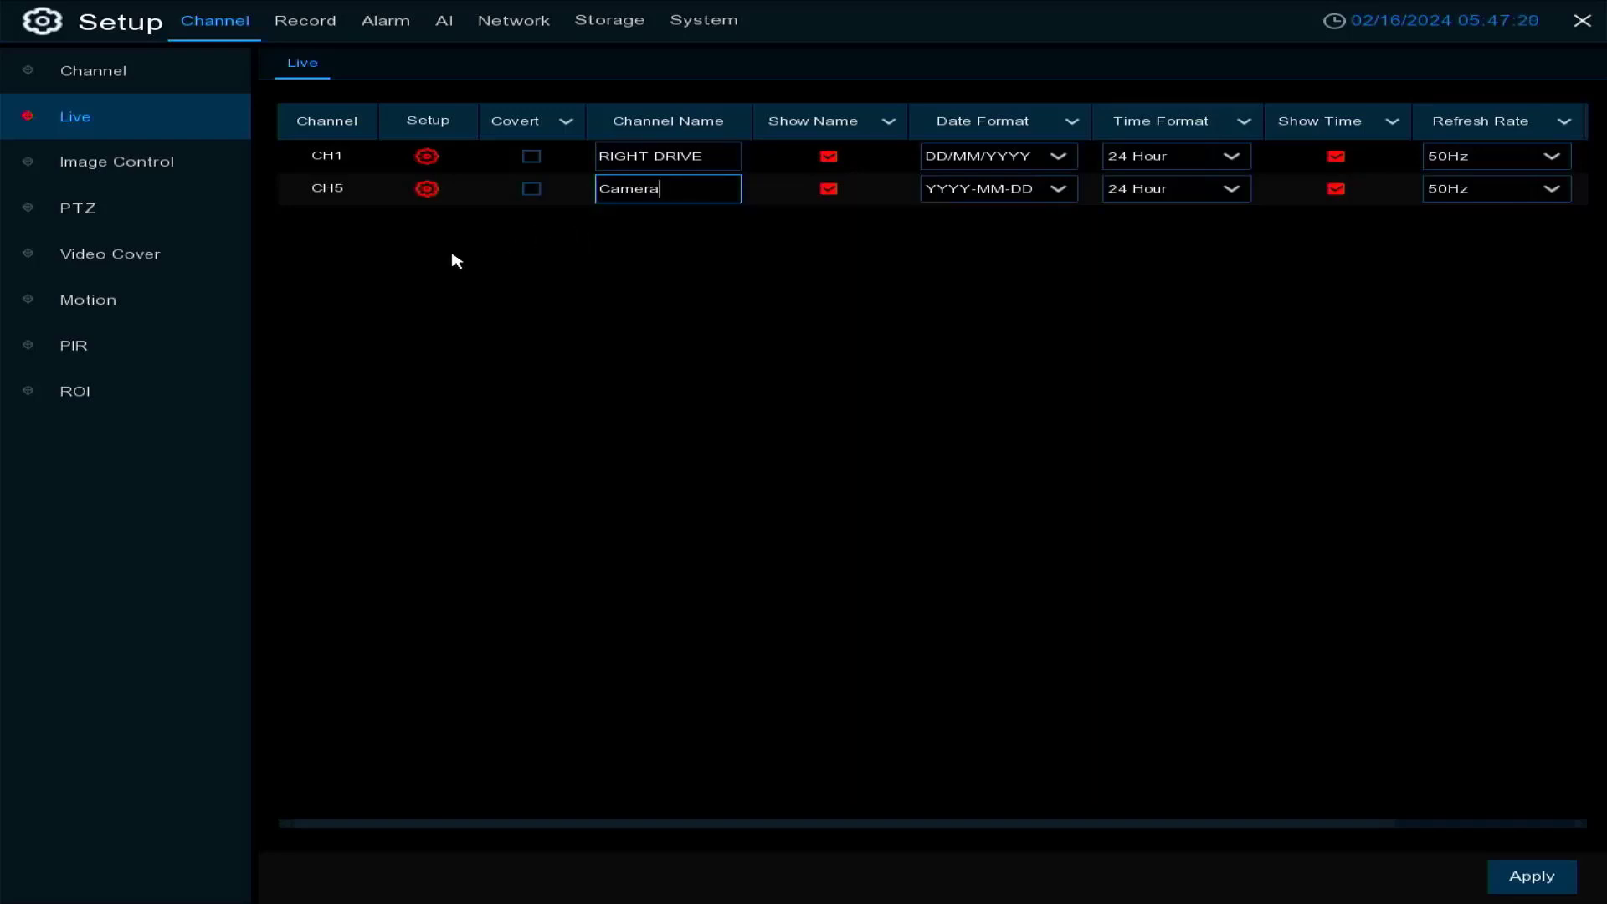
{"action": "left_click", "coordinate": [530, 199]}
{"action": "left_click", "coordinate": [1060, 196]}
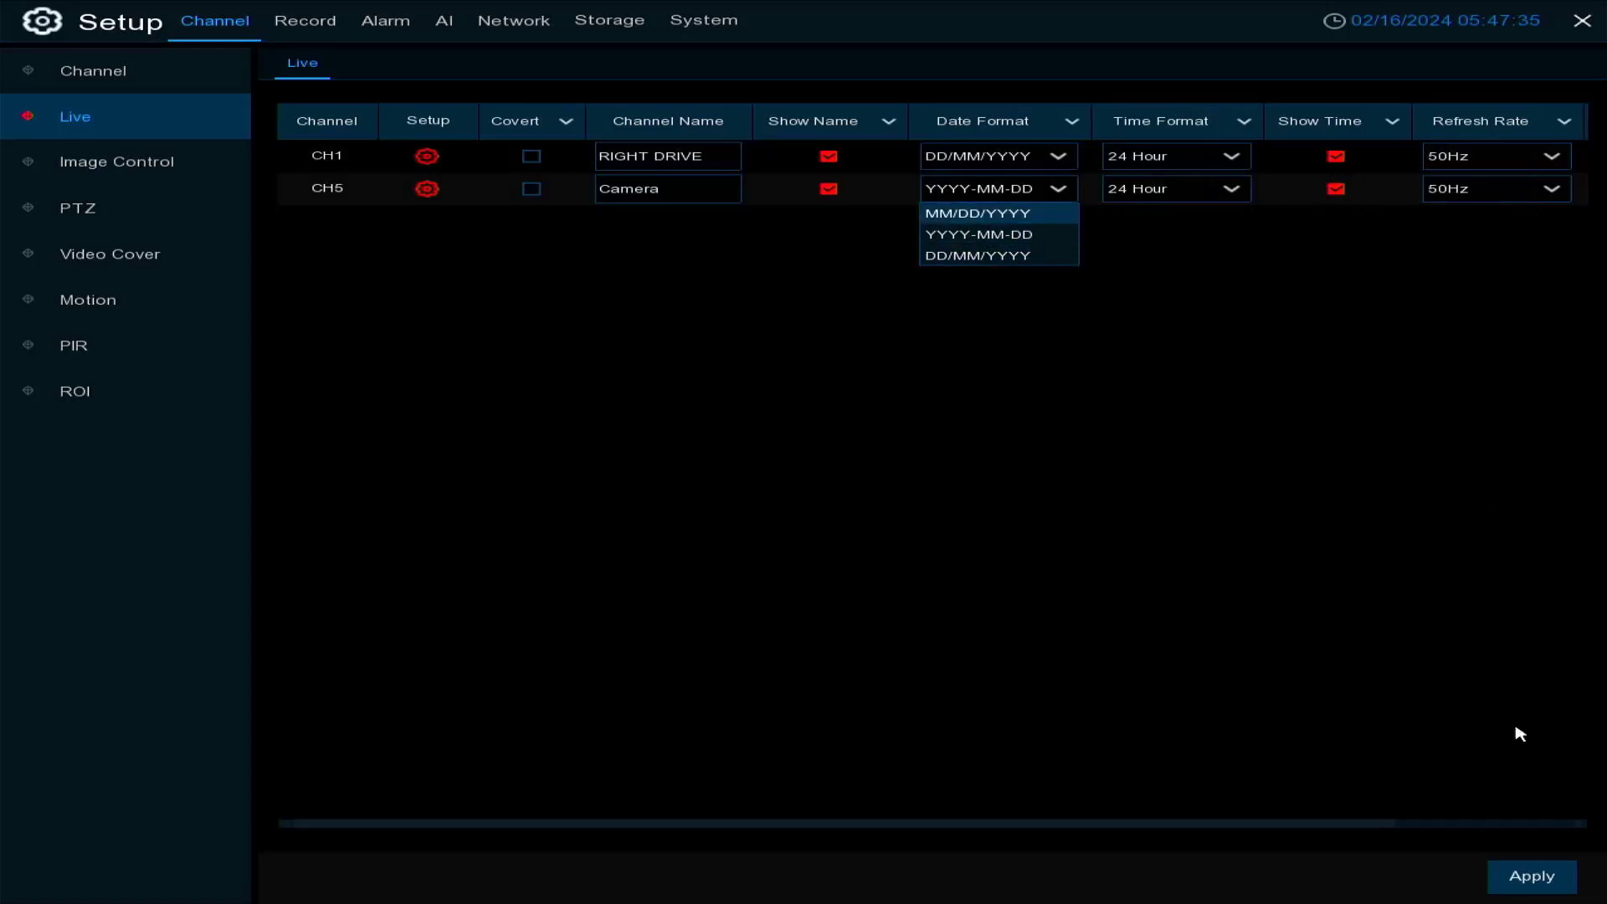
{"action": "left_click", "coordinate": [1337, 833]}
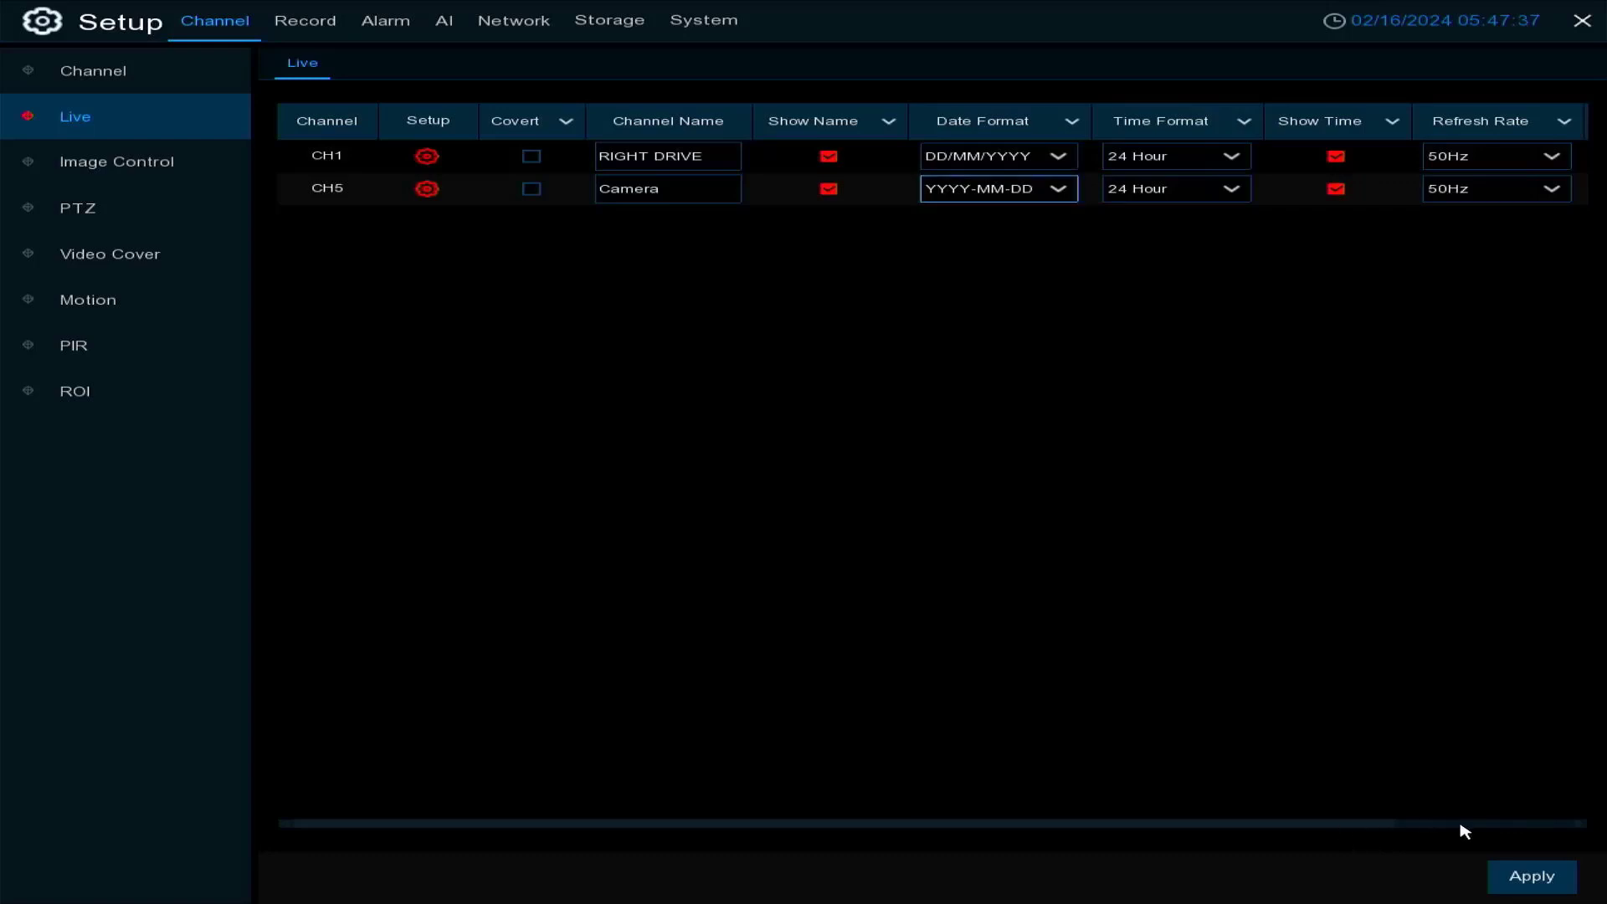
{"action": "left_click_drag", "start_coordinate": [1360, 832], "coordinate": [994, 825]}
- Try a hue of 4 on CH5's live image, restore the default picture values, and return to the live settings
{"action": "left_click", "coordinate": [427, 189]}
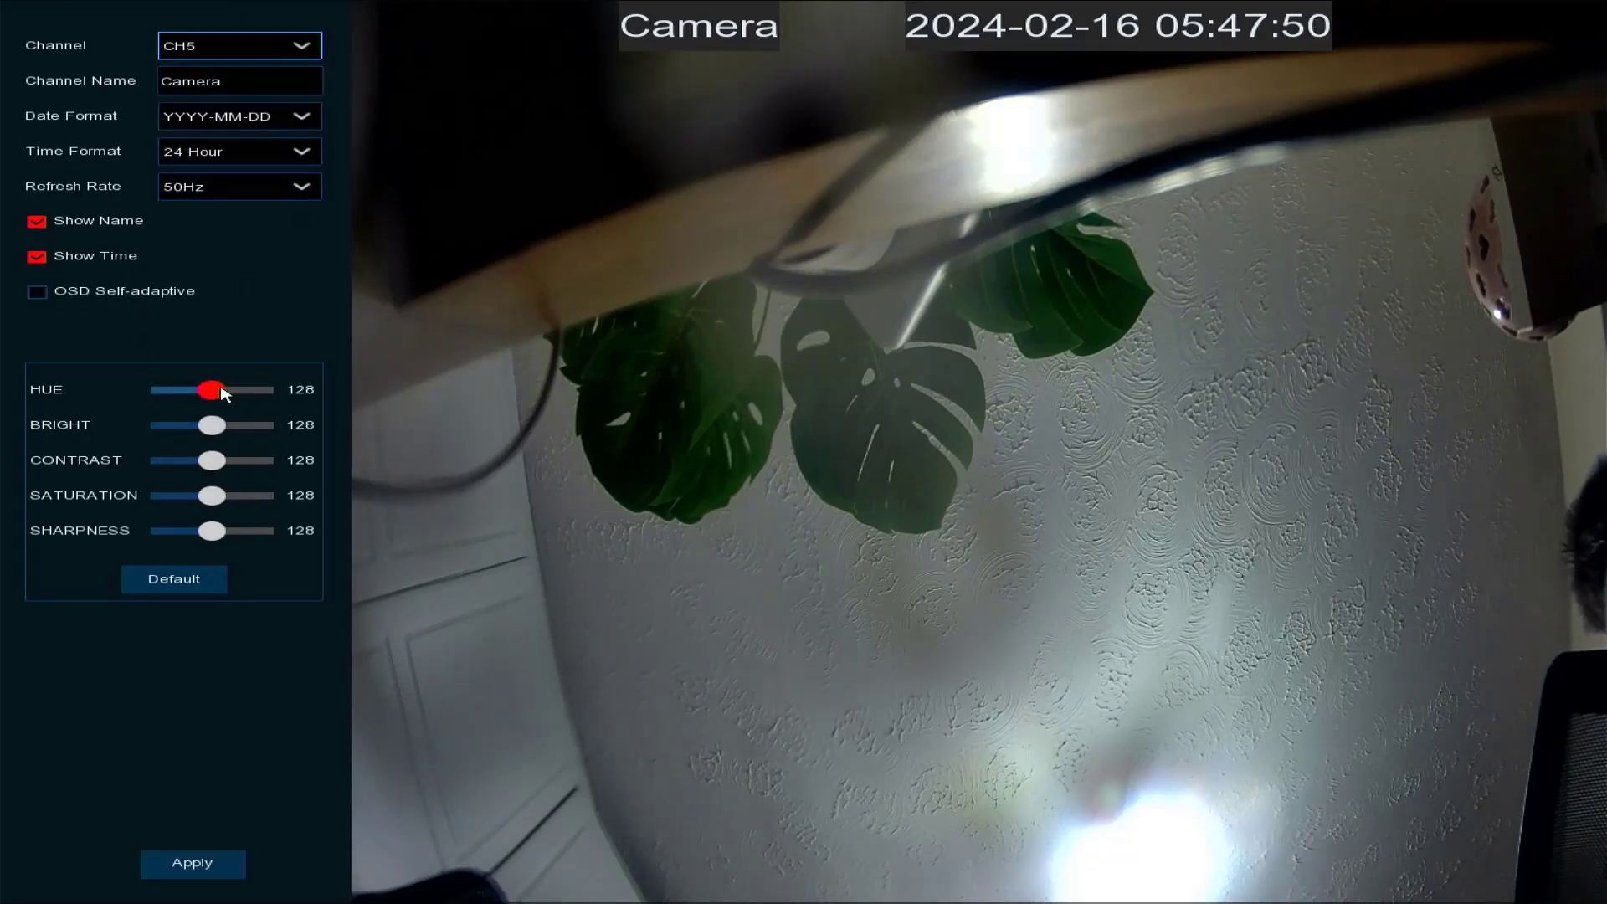
{"action": "left_click_drag", "start_coordinate": [216, 391], "coordinate": [165, 391]}
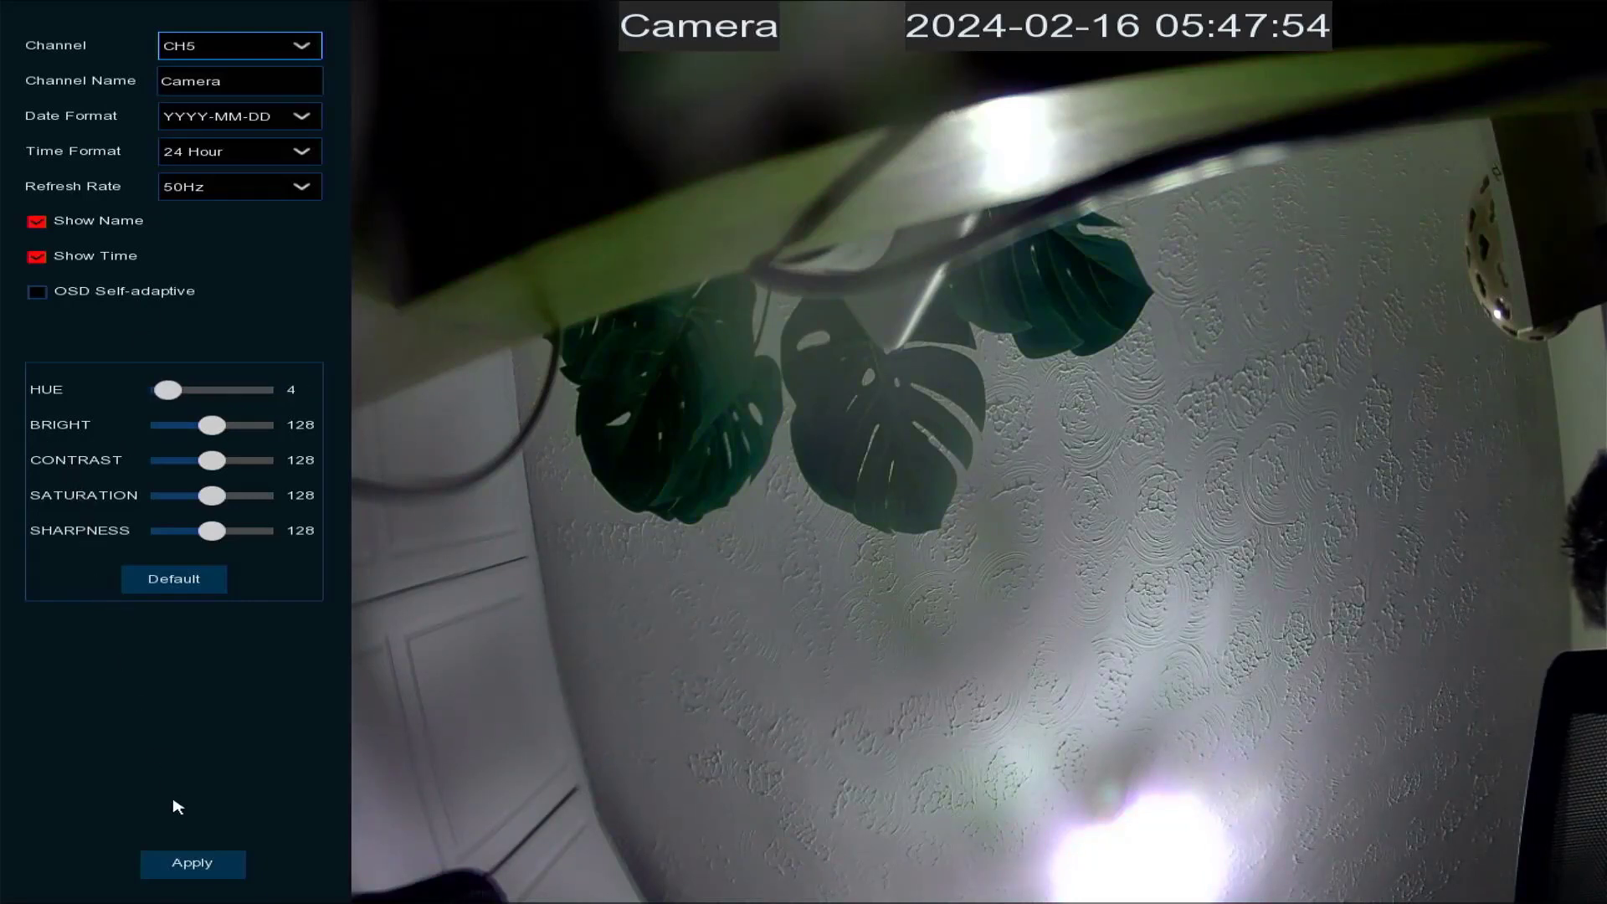
{"action": "left_click", "coordinate": [196, 585]}
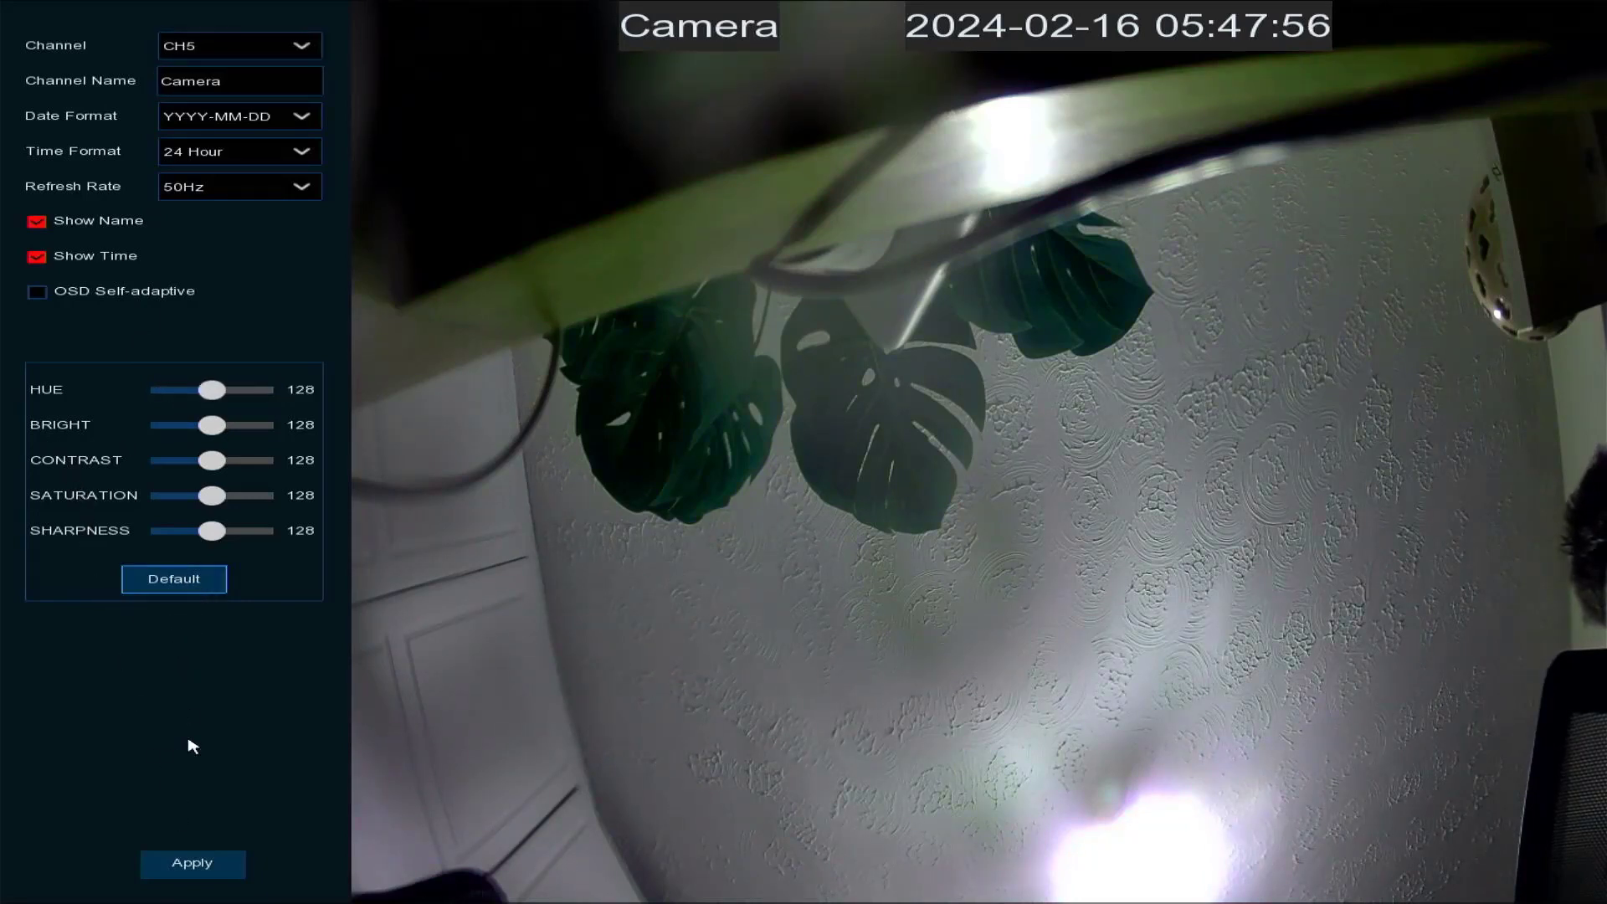
{"action": "left_click", "coordinate": [192, 870]}
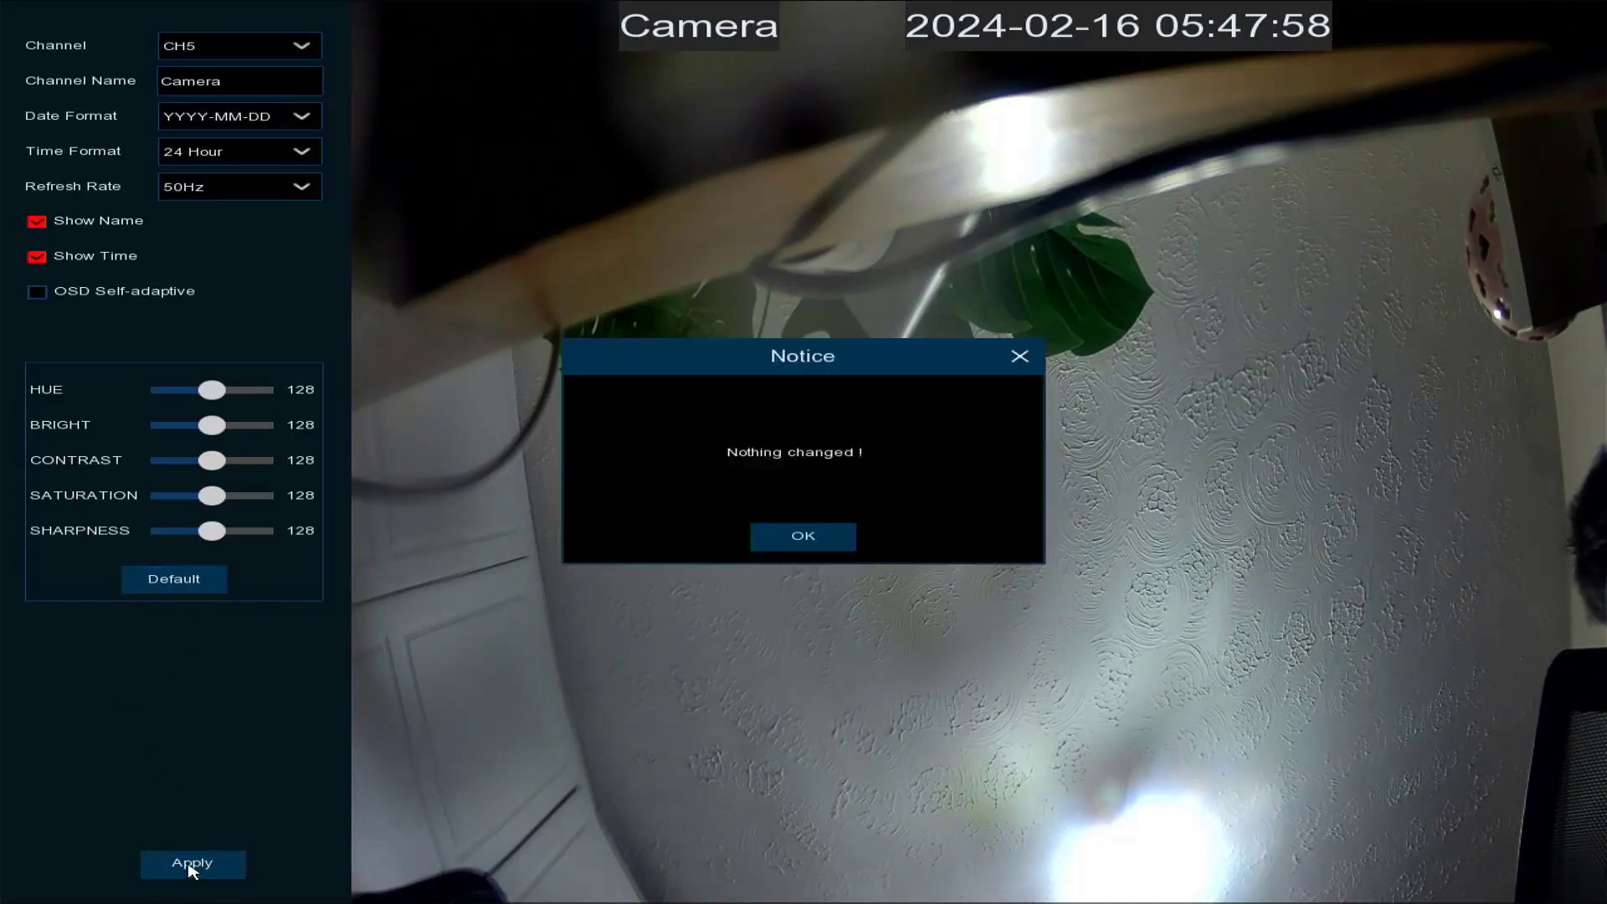
{"action": "left_click", "coordinate": [806, 537]}
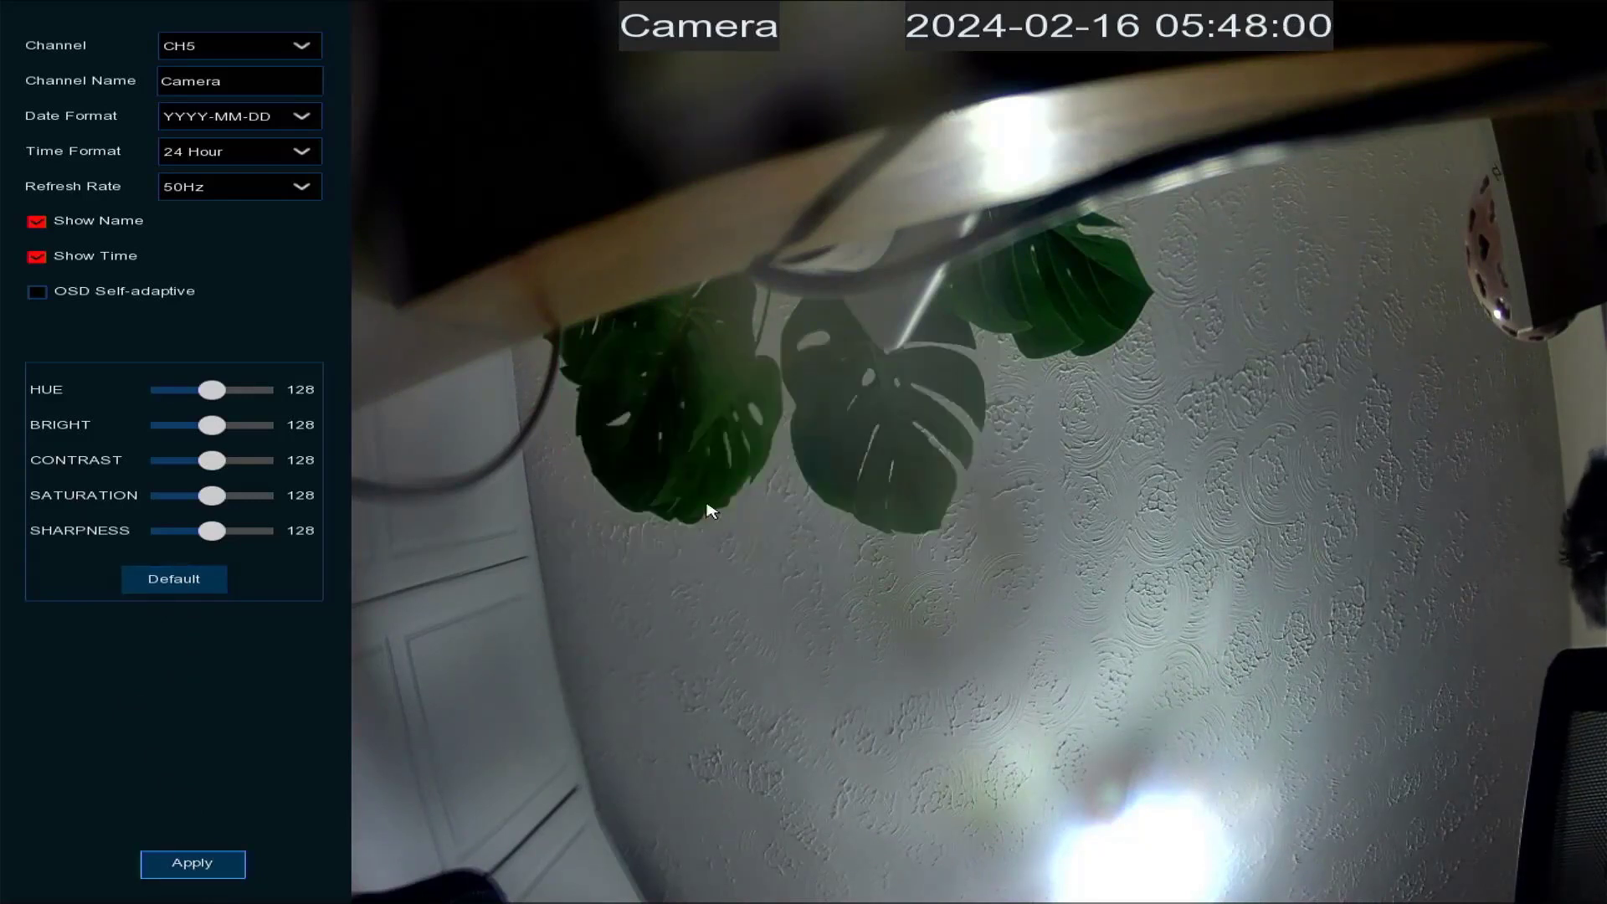
{"action": "right_click", "coordinate": [1008, 652]}
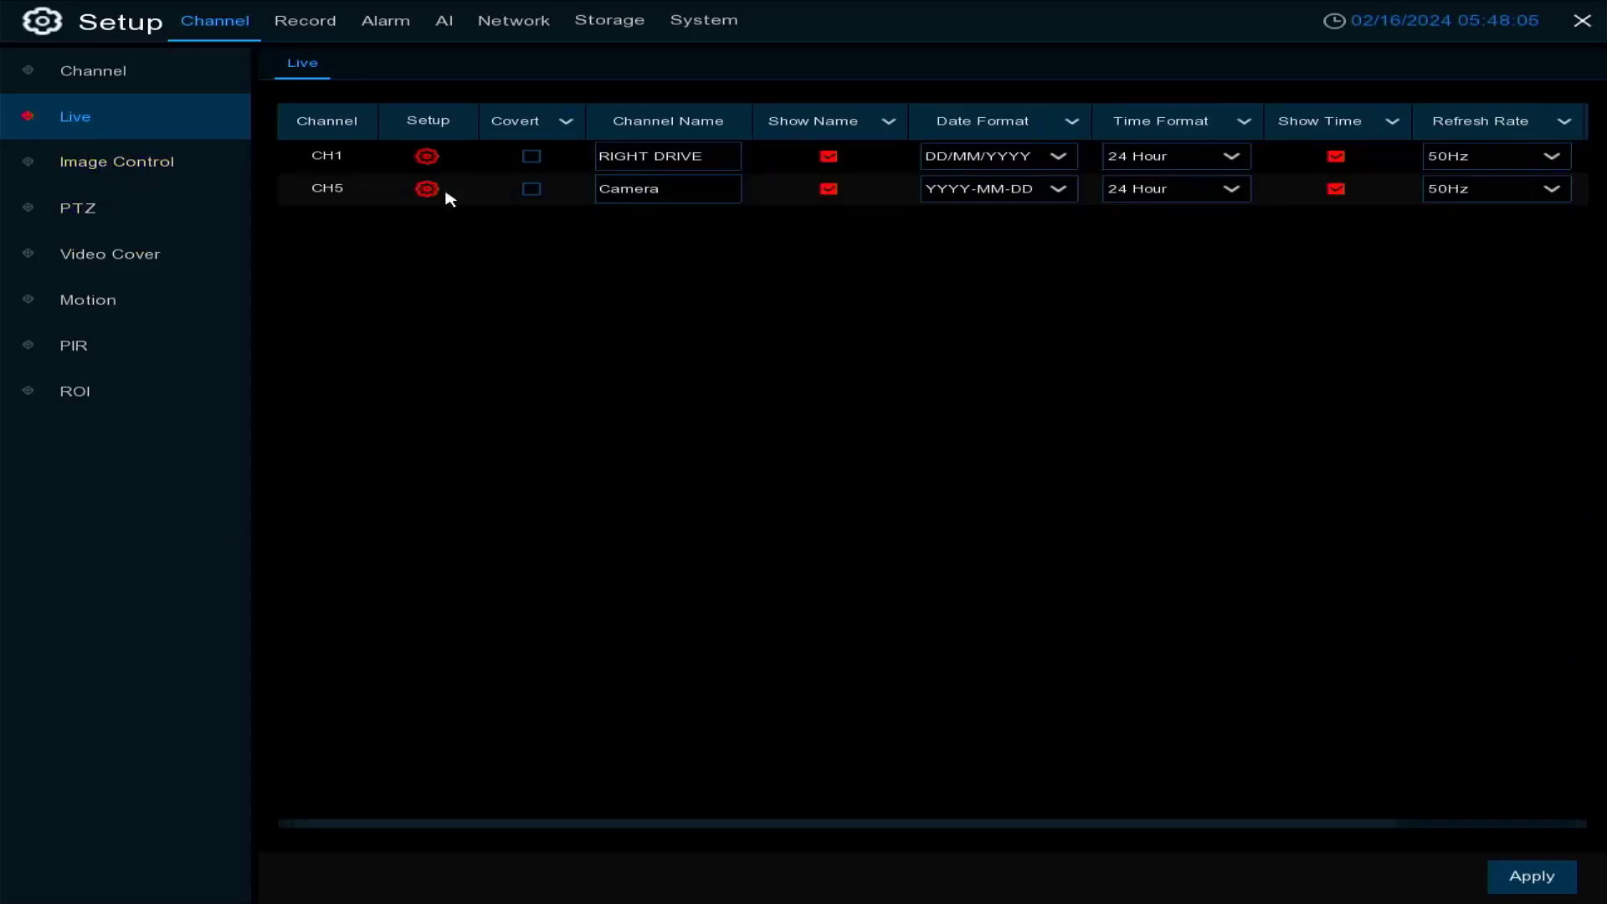
{"action": "left_click", "coordinate": [682, 190]}
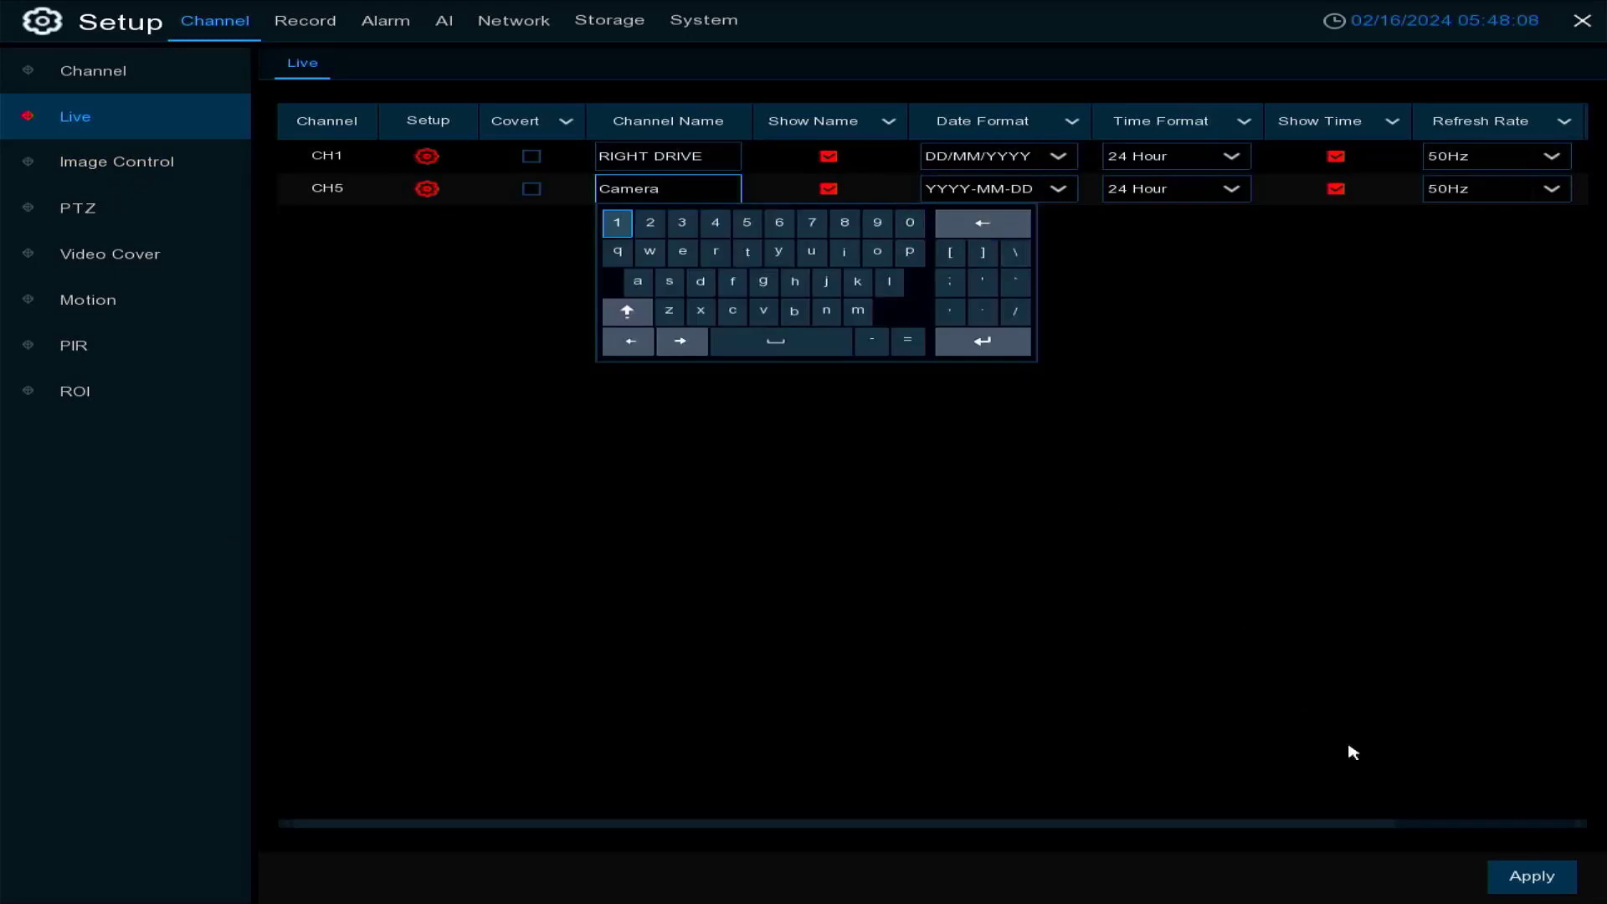
{"action": "left_click", "coordinate": [382, 309]}
- Open CH1's image control, try the Color and Black White IR-CUT modes, and set the mode to Schedule(B/W)
{"action": "left_click", "coordinate": [121, 169]}
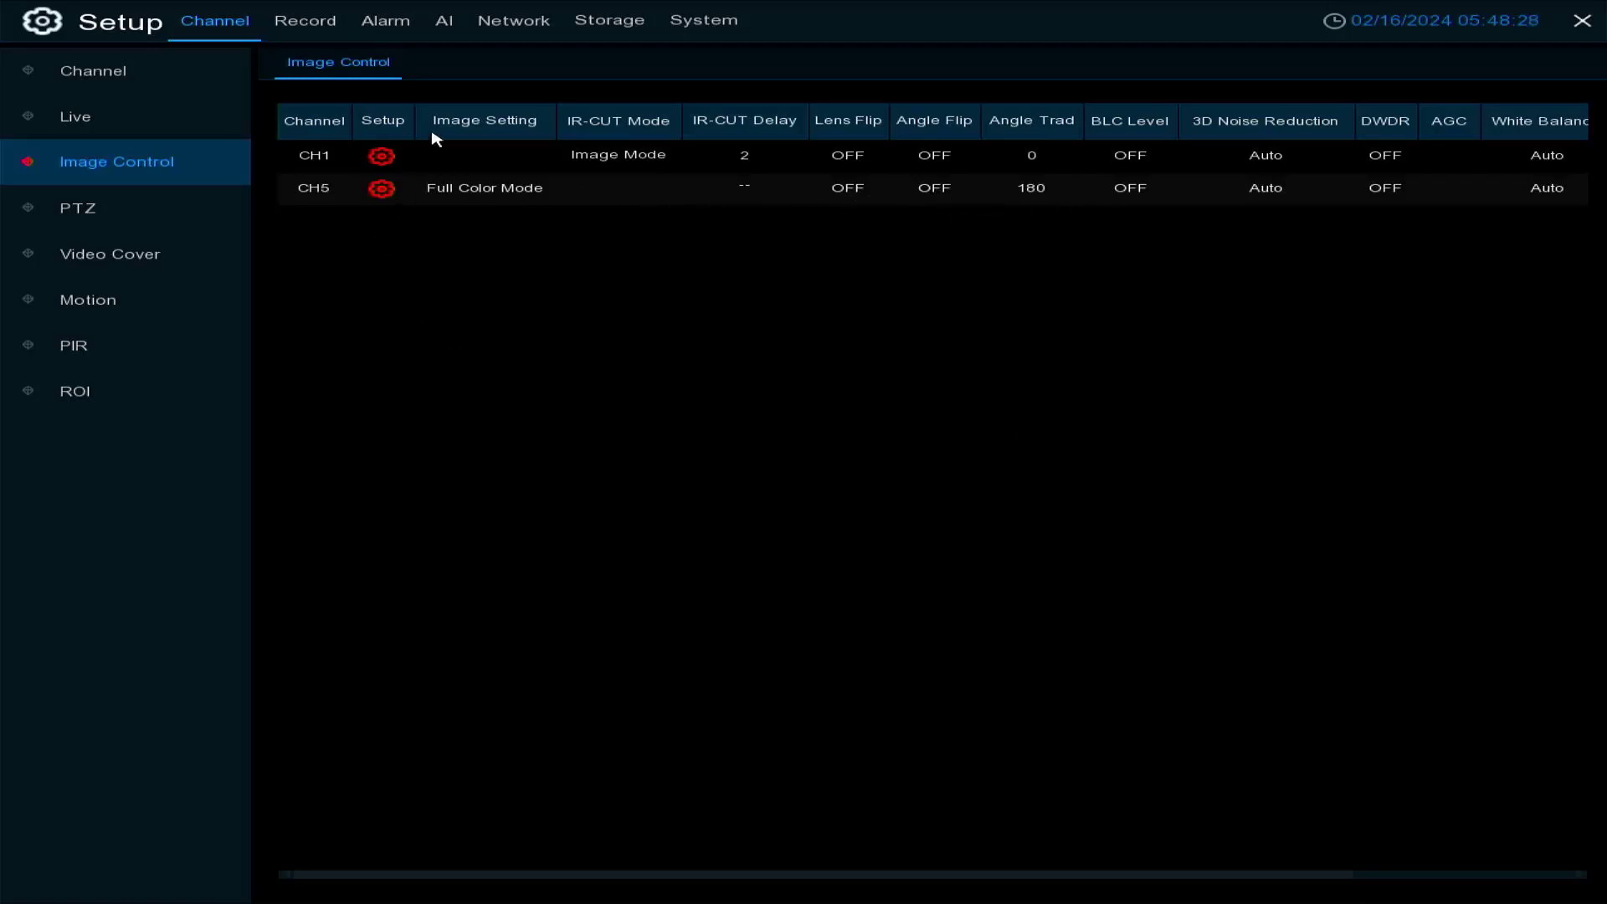
{"action": "left_click", "coordinate": [383, 157]}
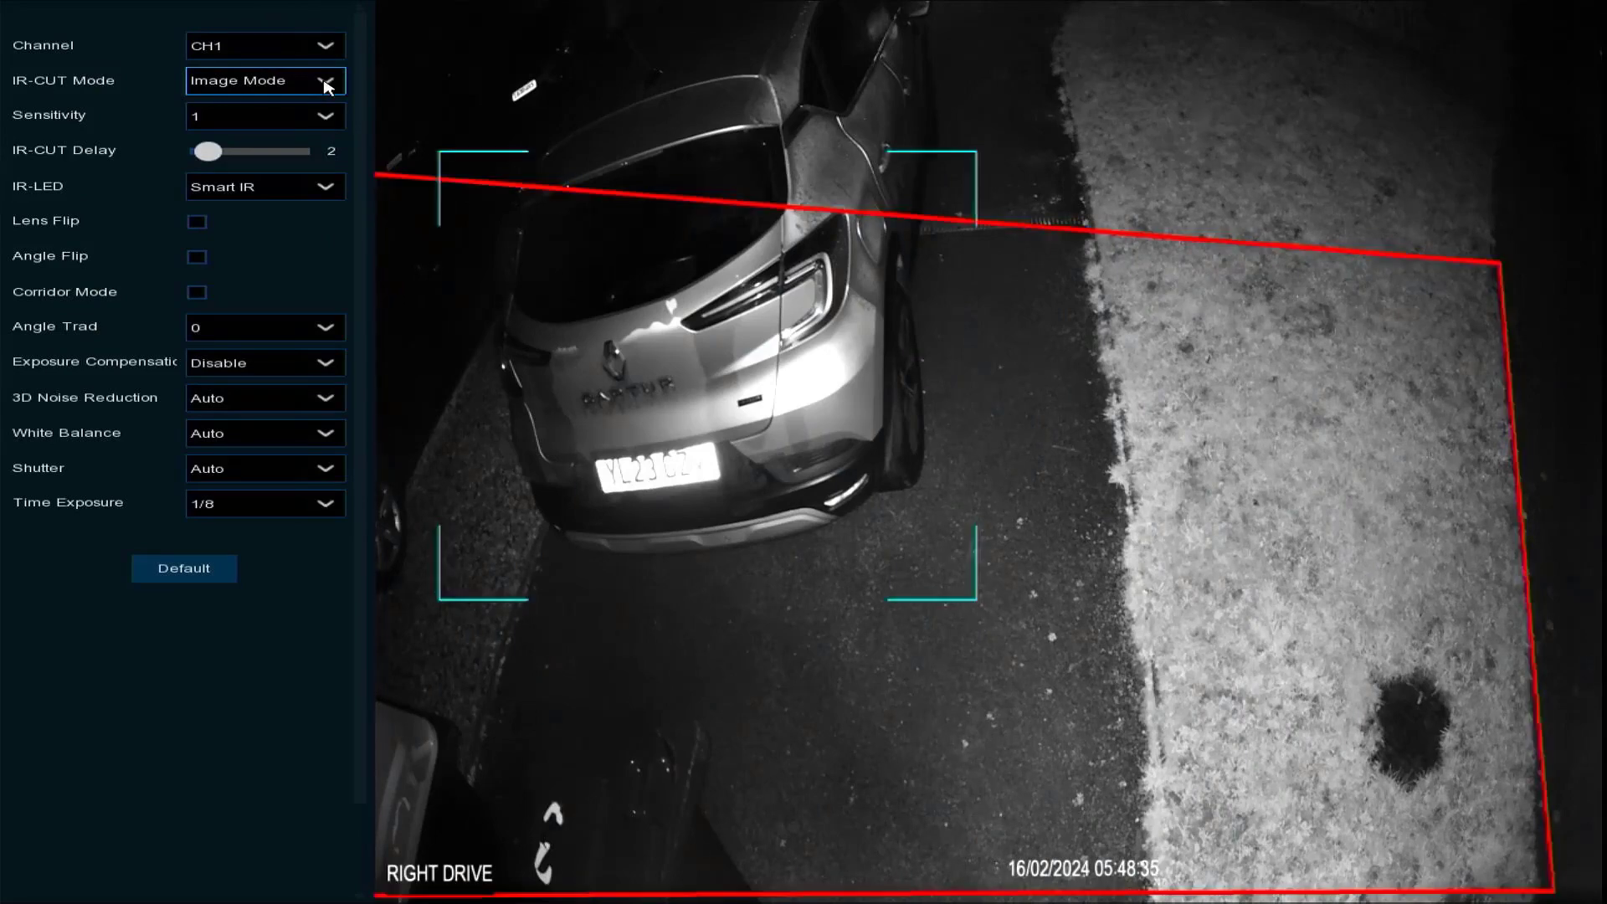
{"action": "left_click", "coordinate": [321, 82]}
{"action": "left_click", "coordinate": [251, 109]}
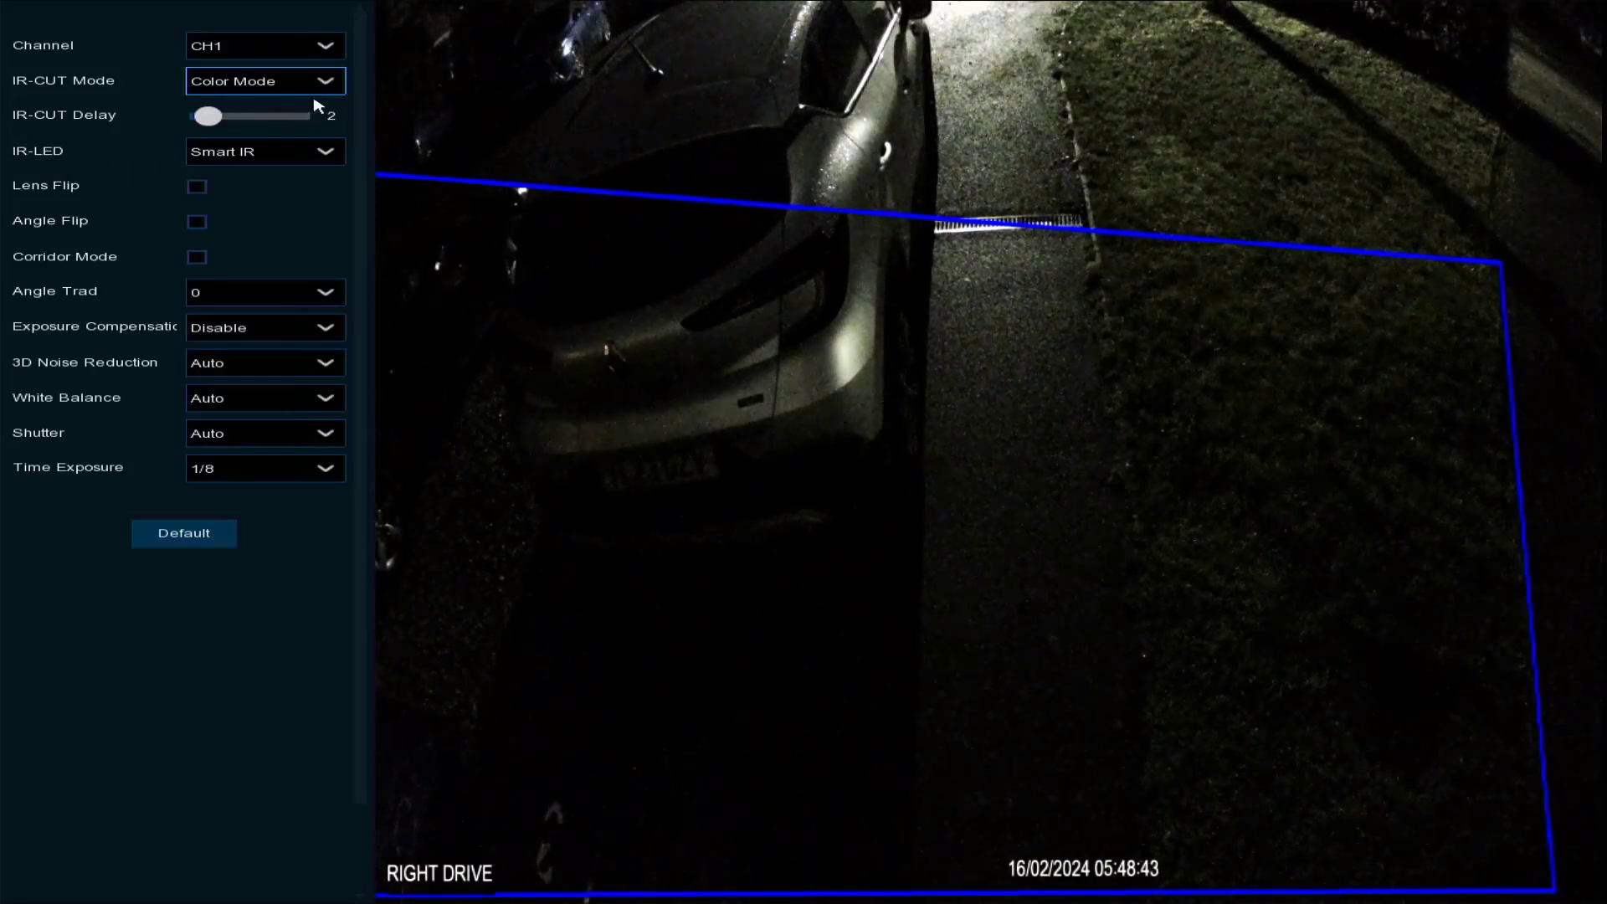
{"action": "left_click", "coordinate": [326, 84]}
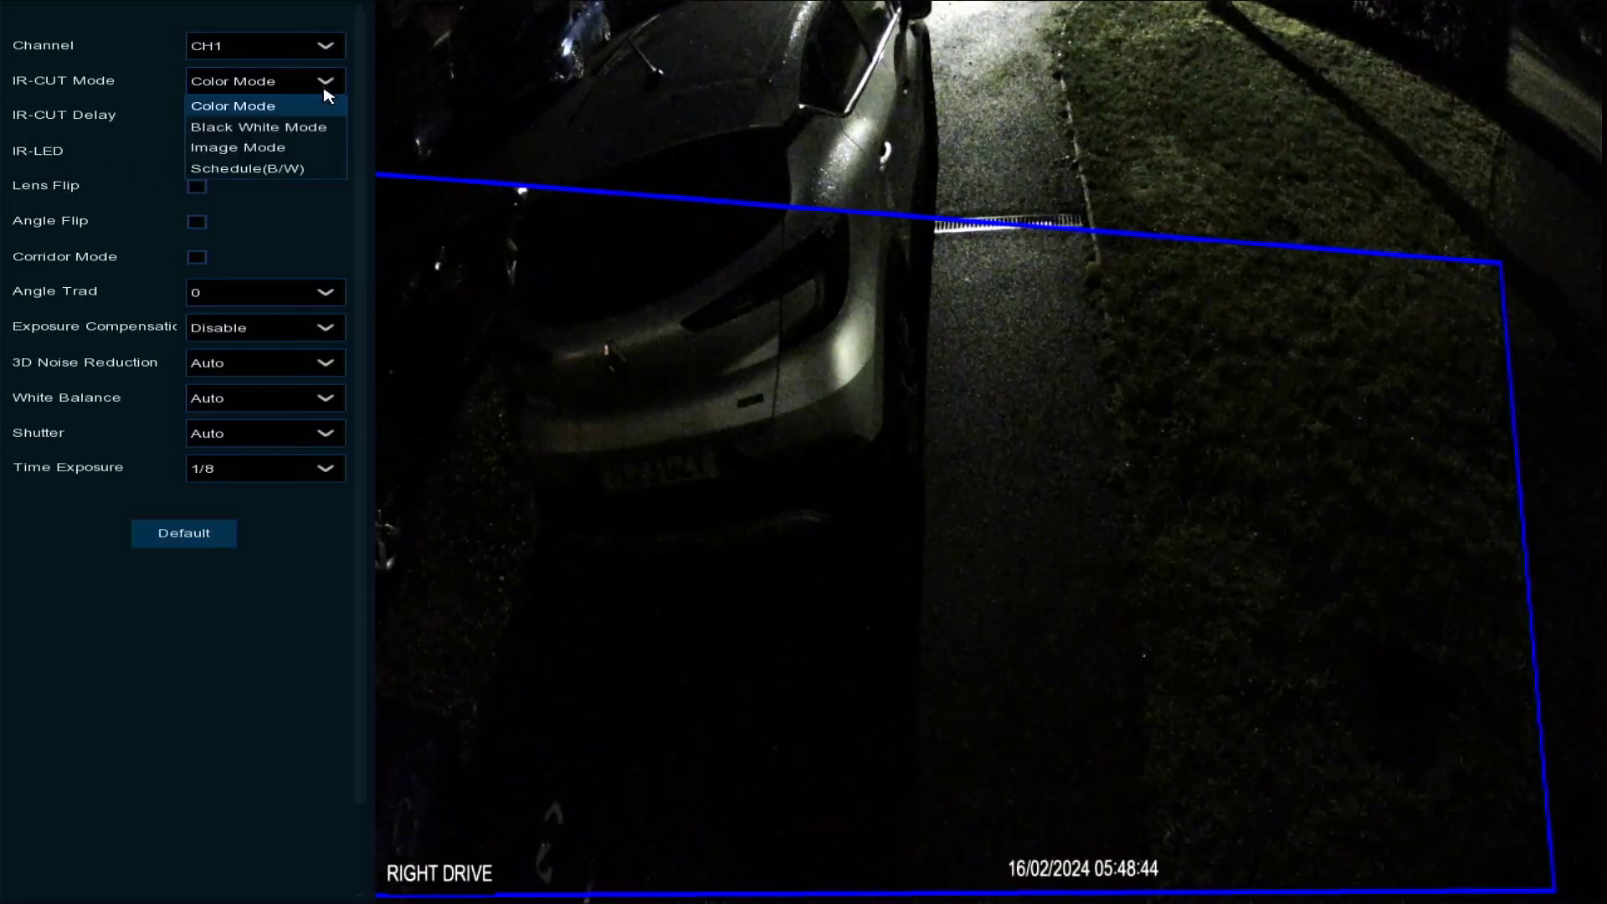
{"action": "left_click", "coordinate": [297, 131]}
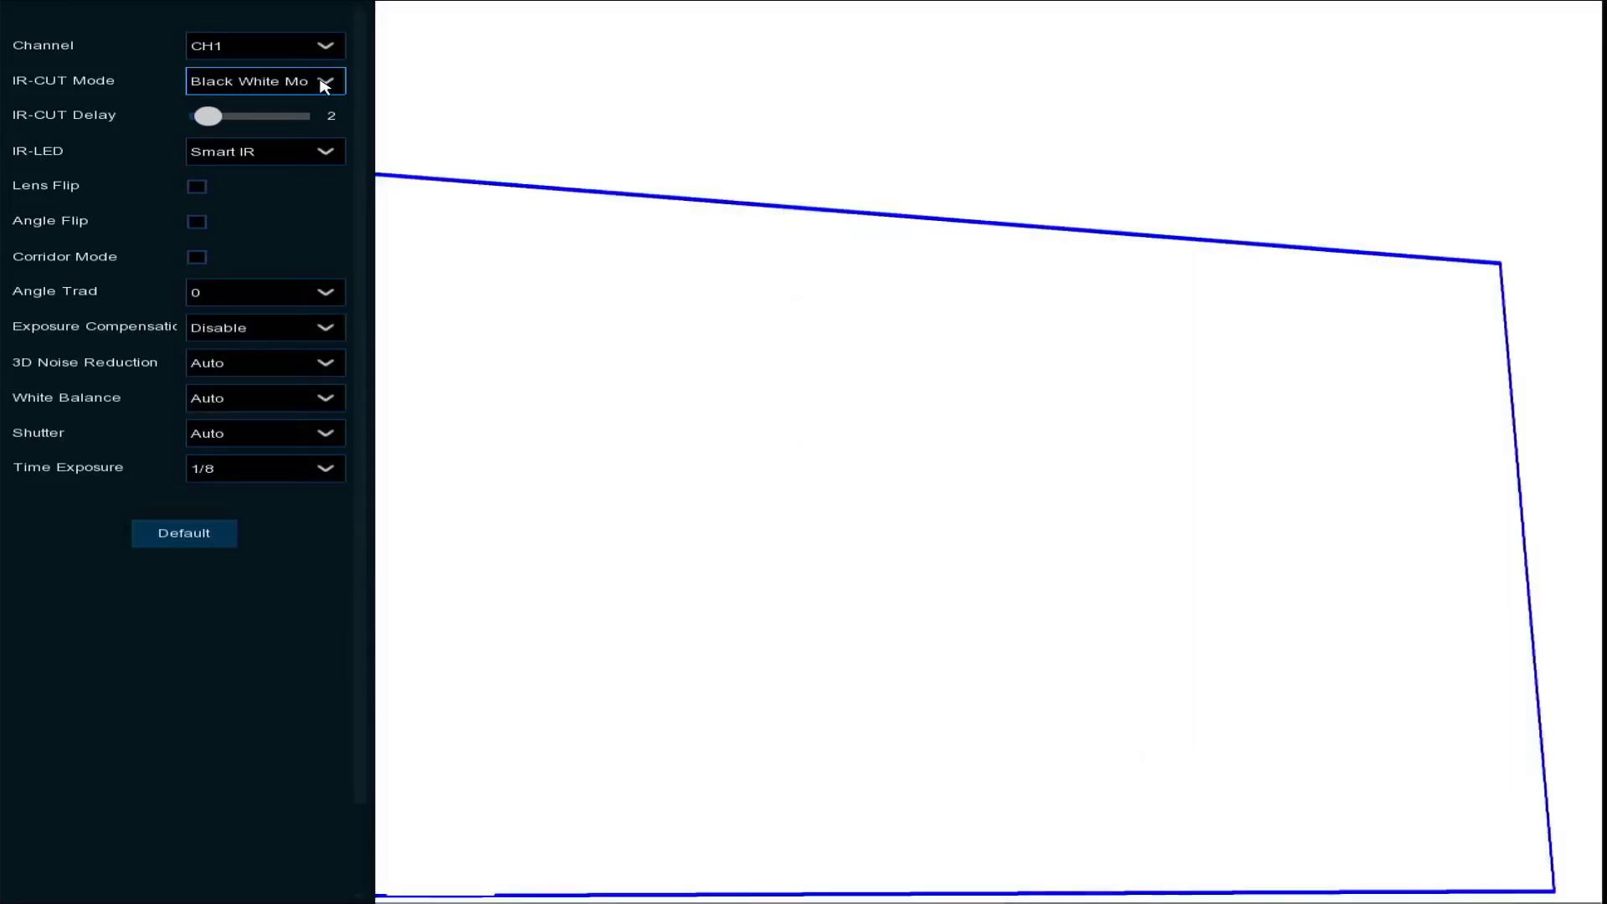
{"action": "left_click", "coordinate": [325, 83]}
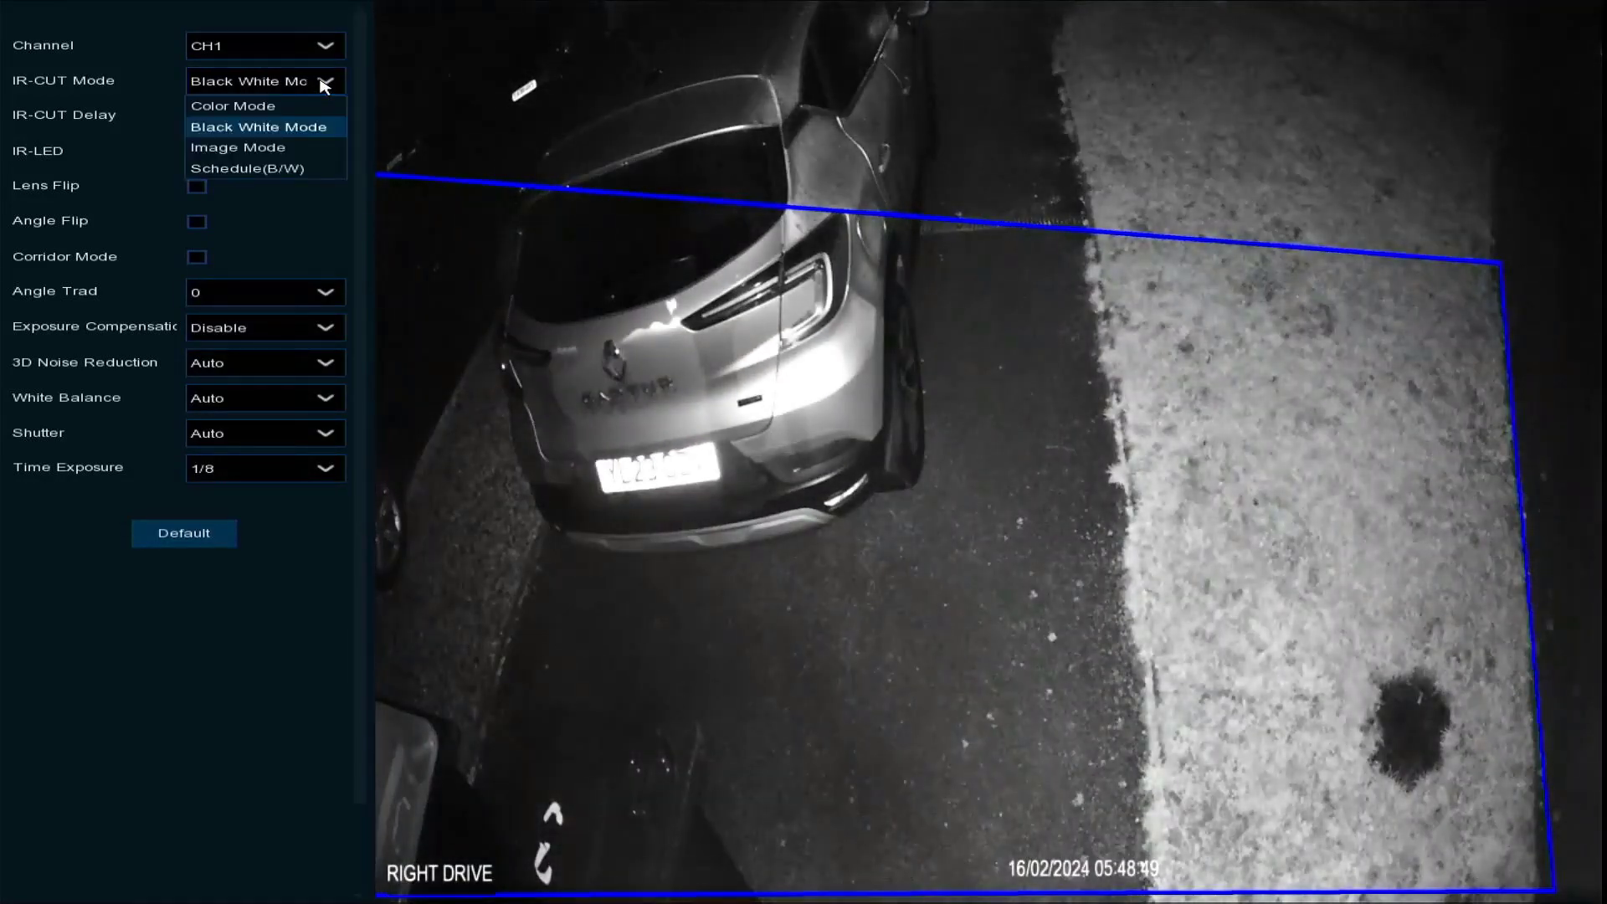
{"action": "left_click", "coordinate": [272, 169]}
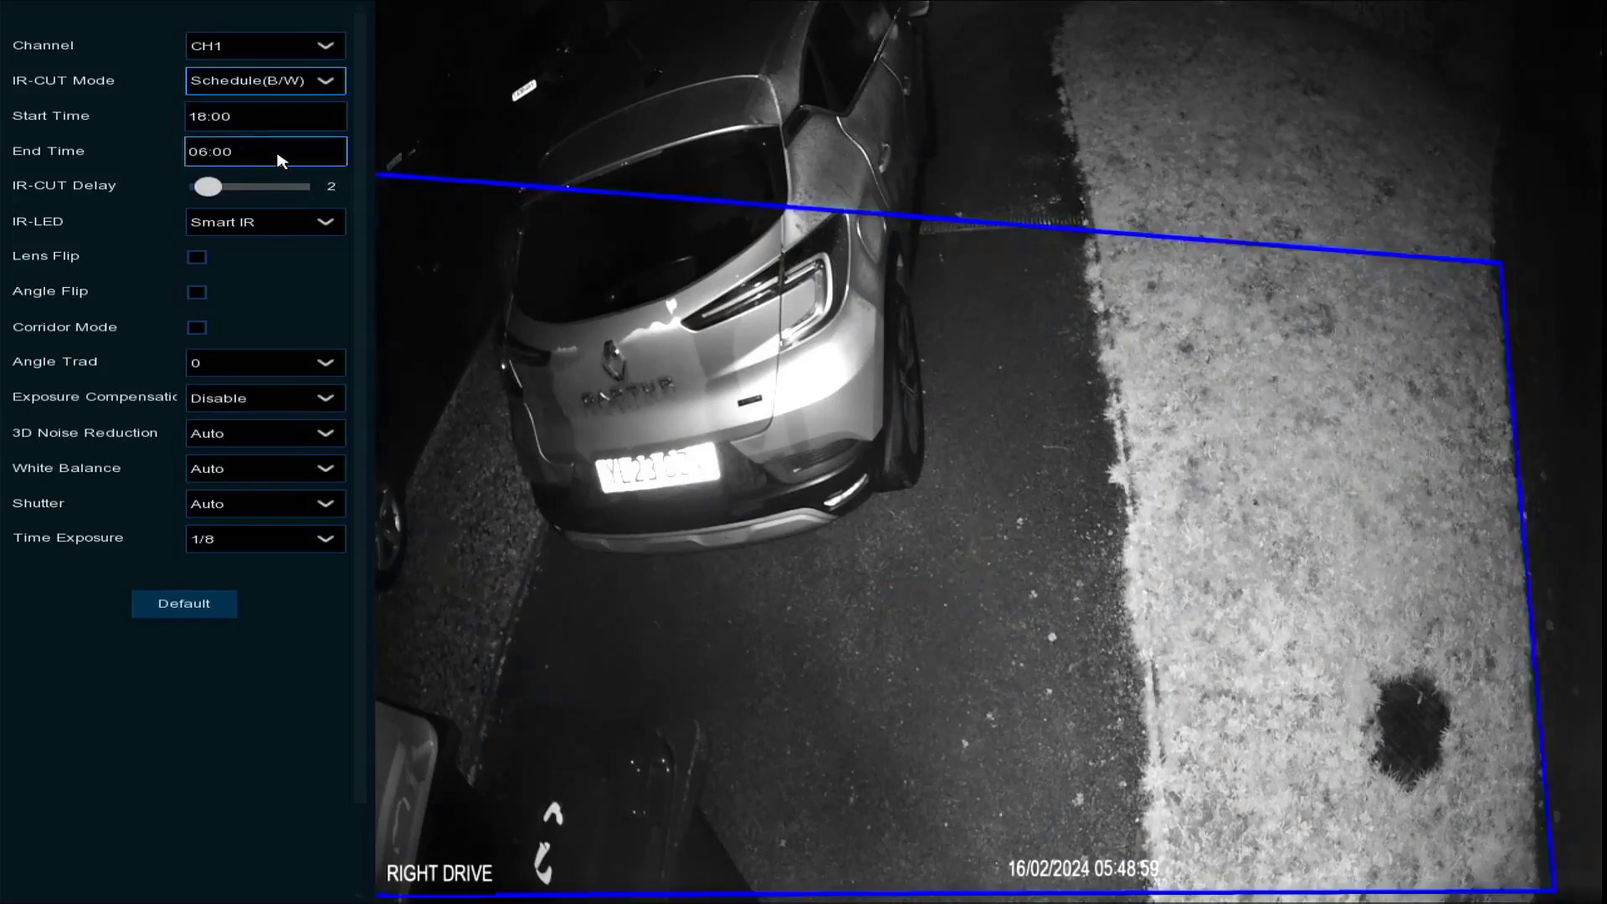
- Set CH1's IR-LED to Manual and enable Lens Flip for its image
{"action": "left_click", "coordinate": [327, 224]}
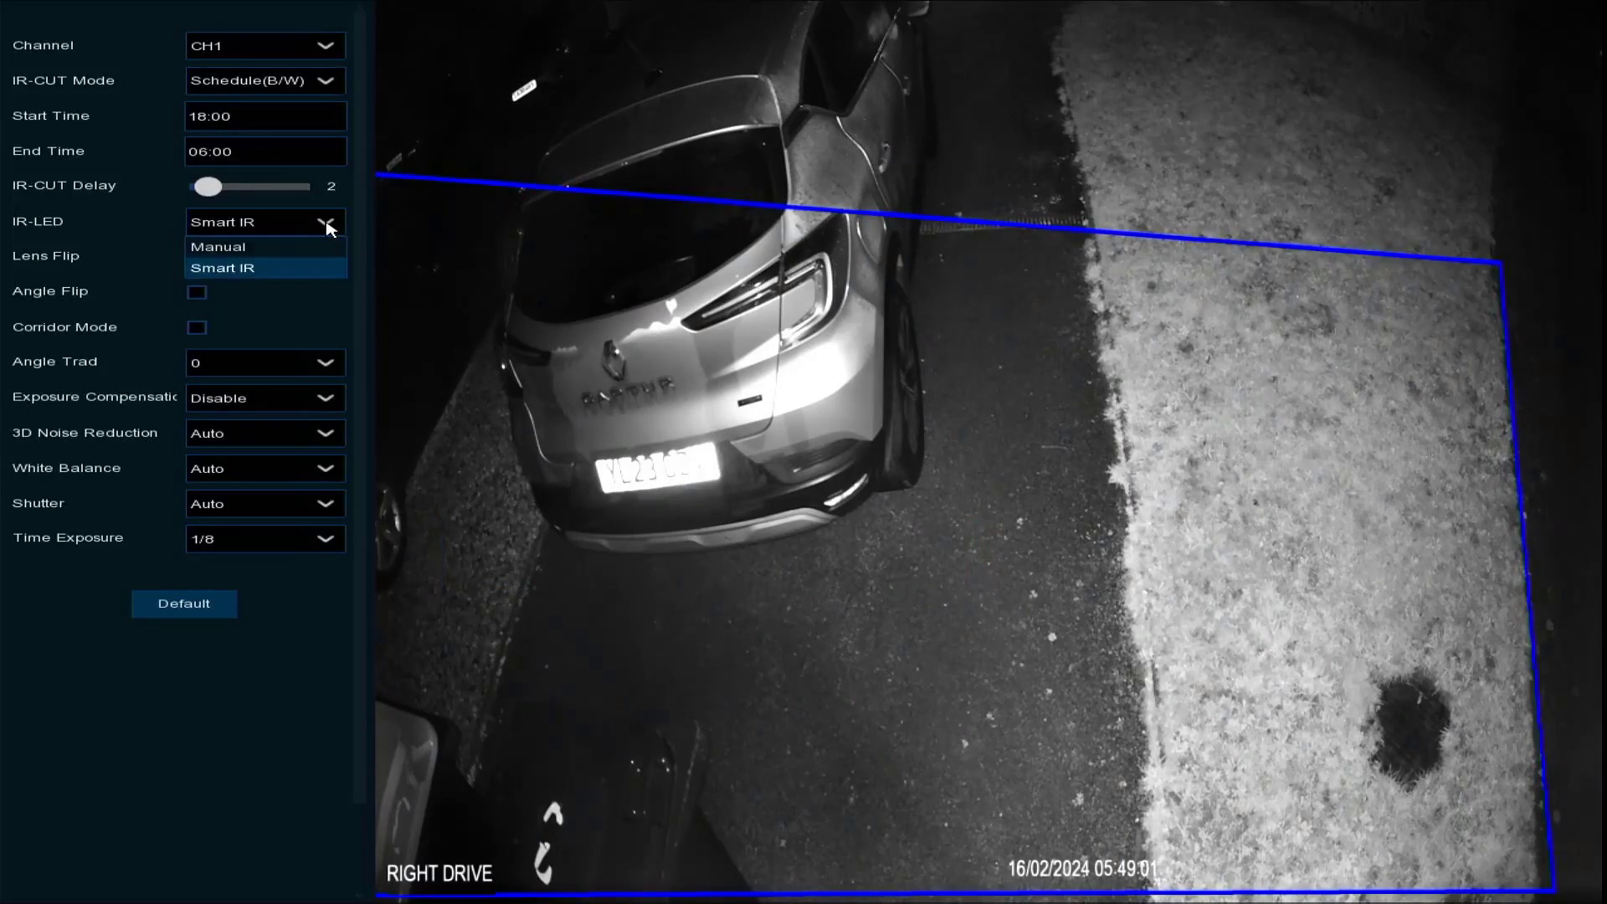
{"action": "left_click", "coordinate": [279, 249]}
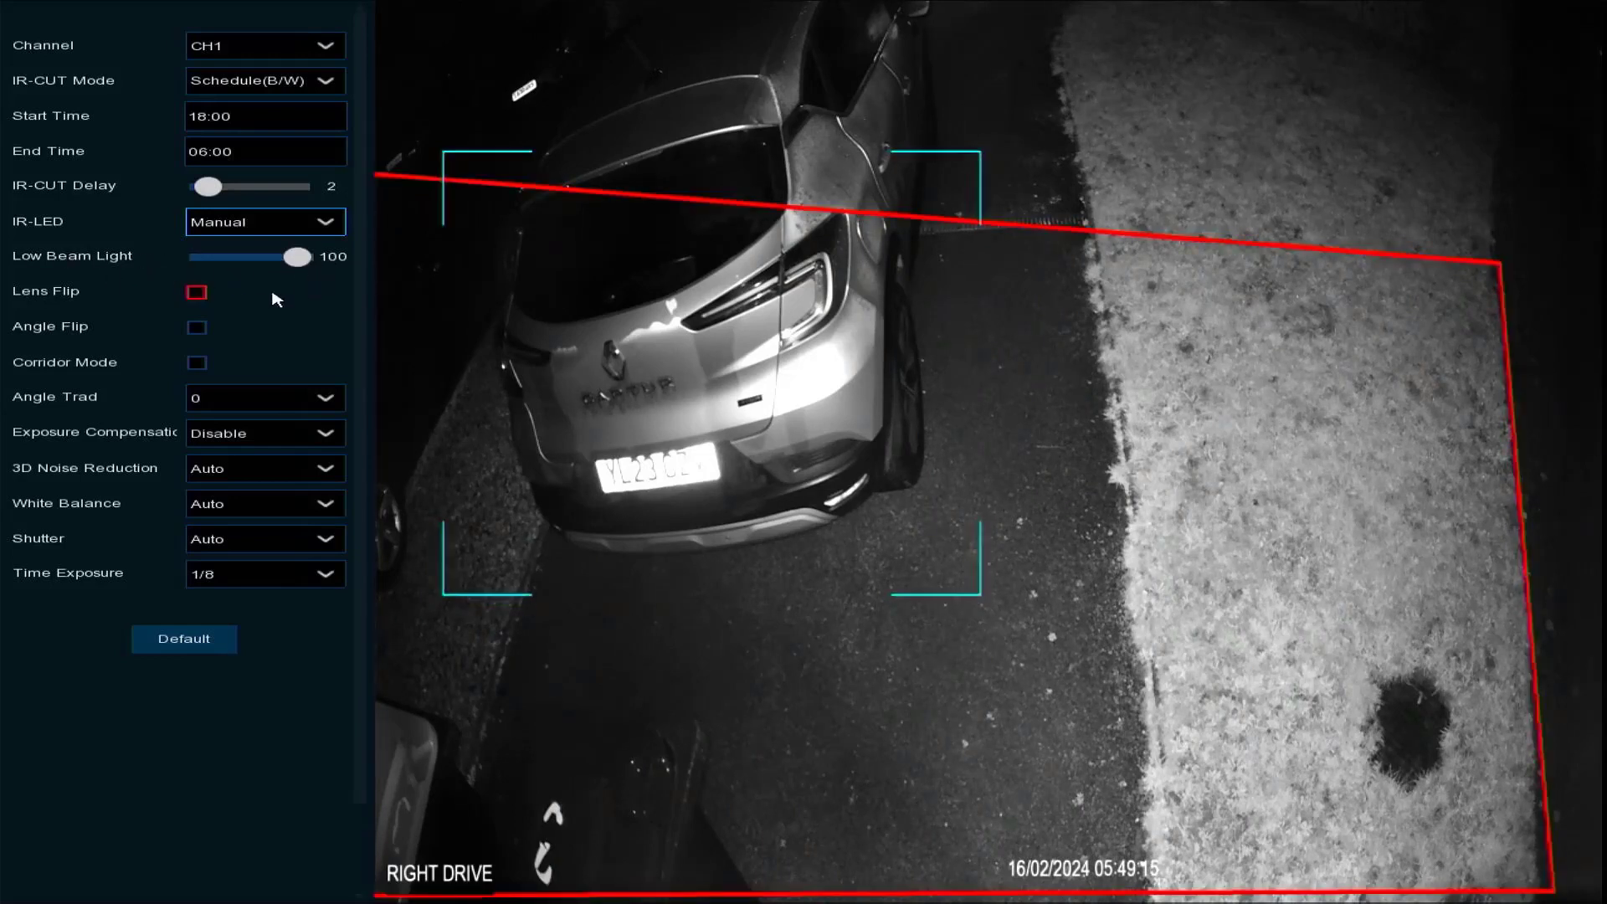
{"action": "left_click", "coordinate": [196, 295]}
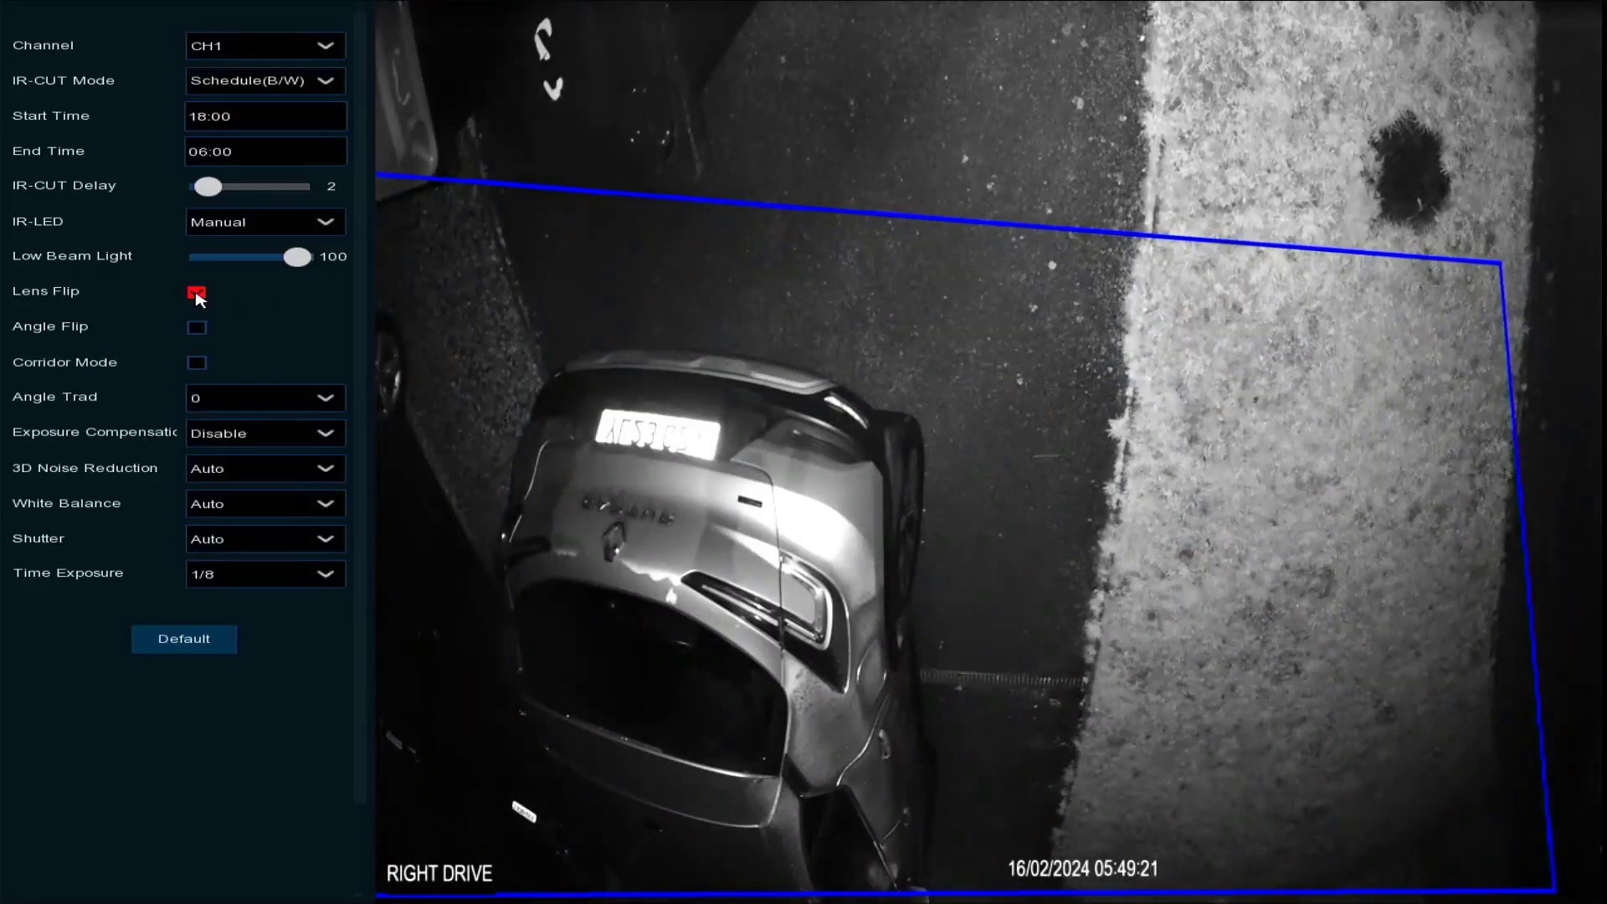
- Turn off Lens Flip for CH1, and try Angle Flip and Corridor Mode, leaving both disabled
{"action": "left_click", "coordinate": [196, 295]}
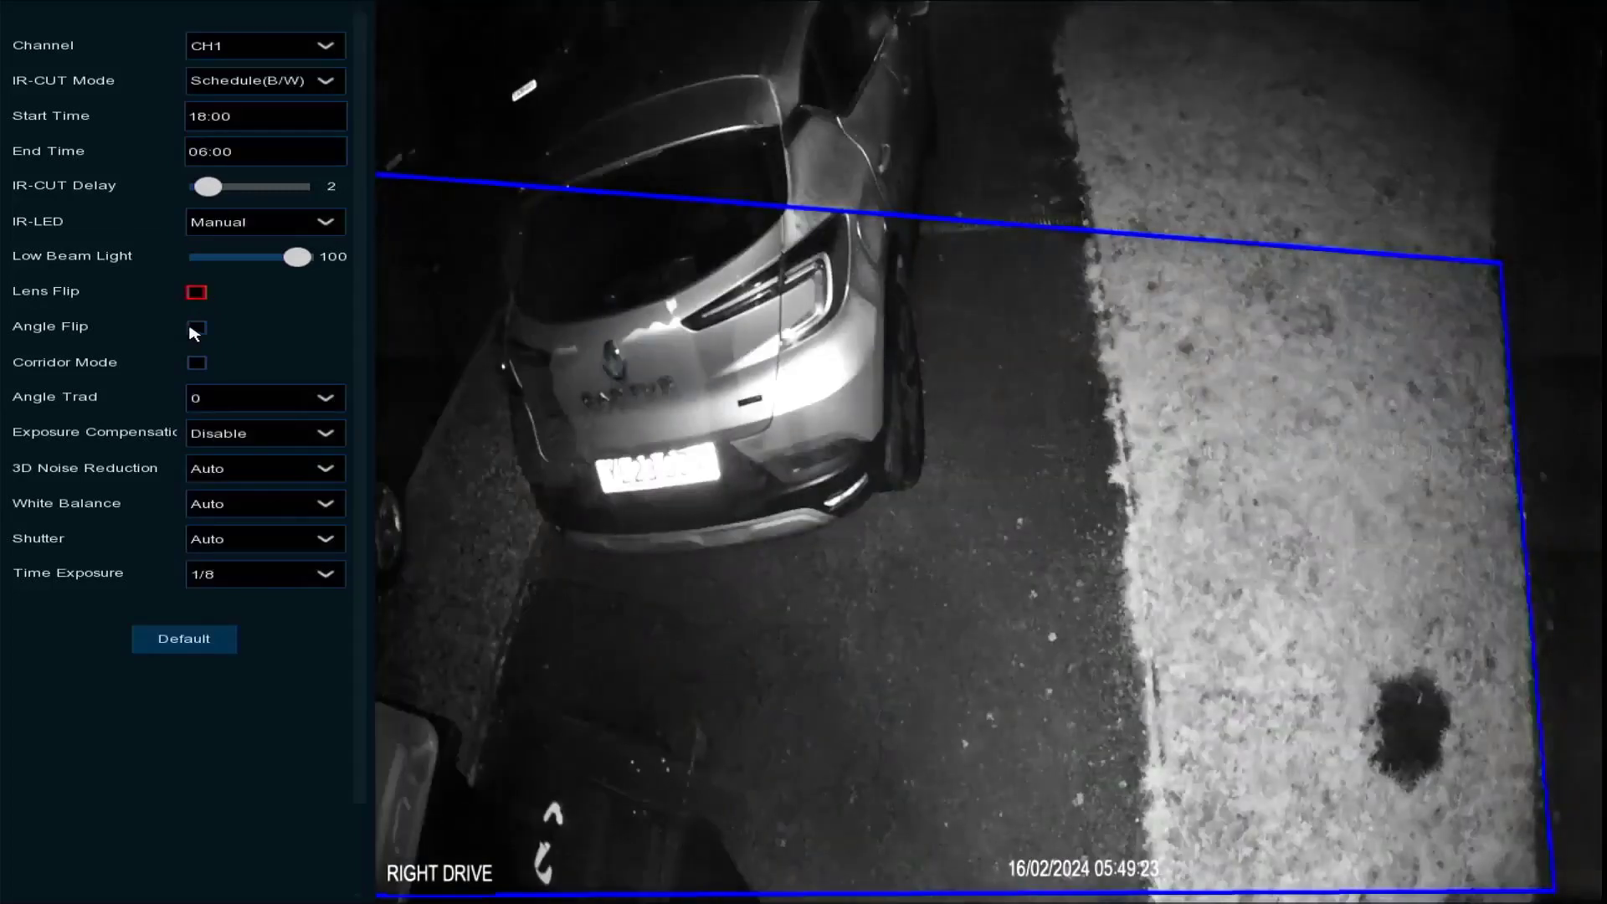
{"action": "left_click", "coordinate": [195, 332]}
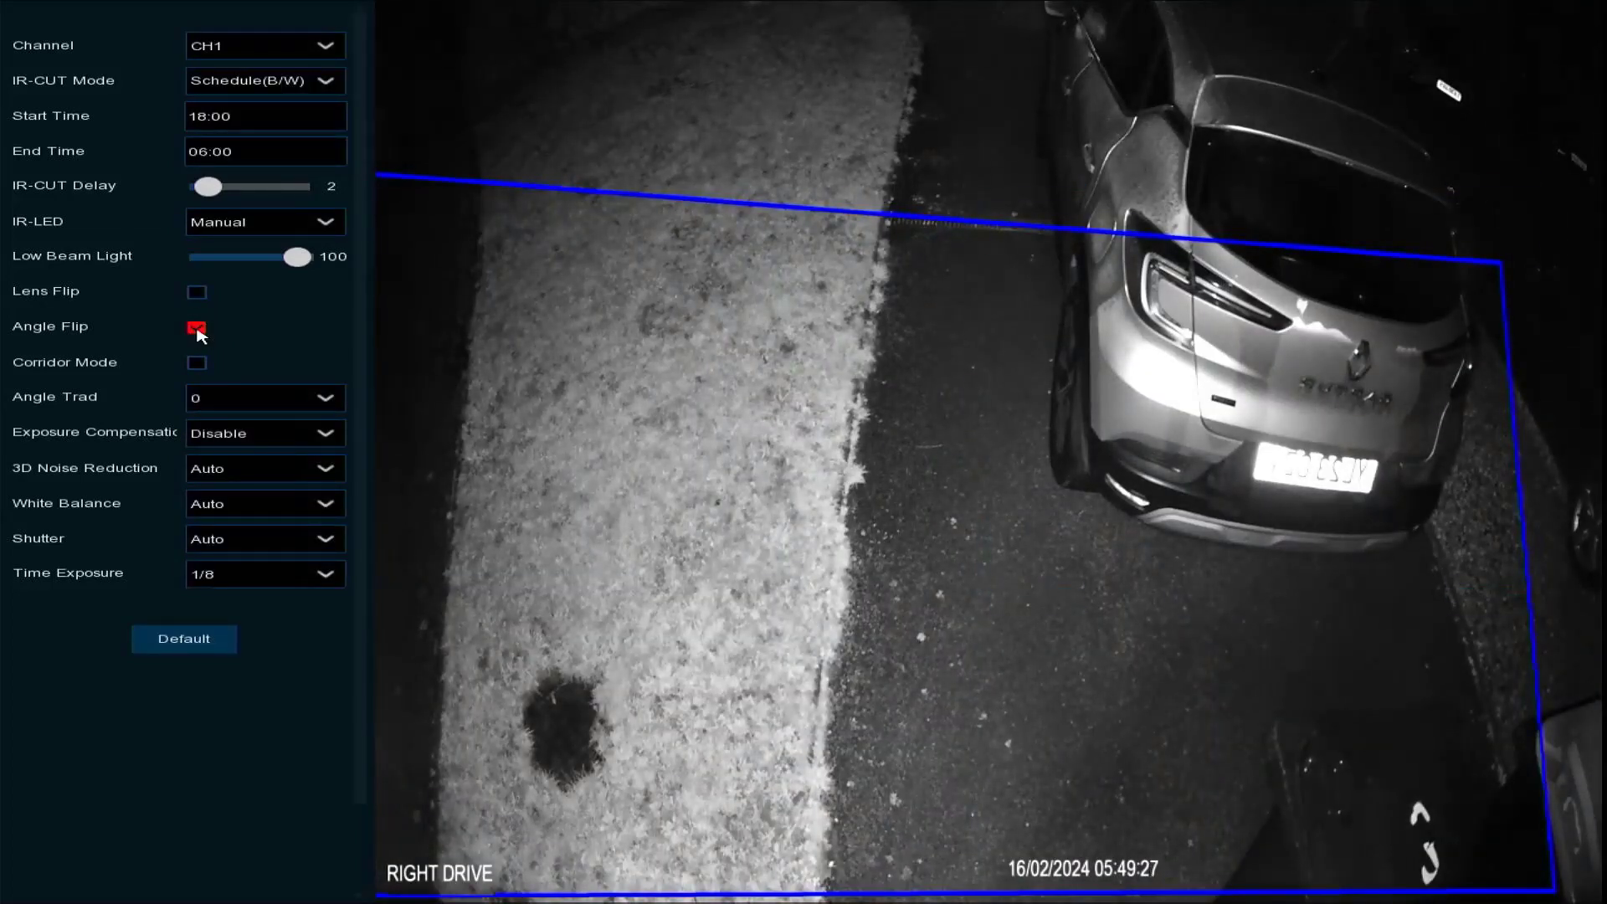
{"action": "left_click", "coordinate": [198, 330]}
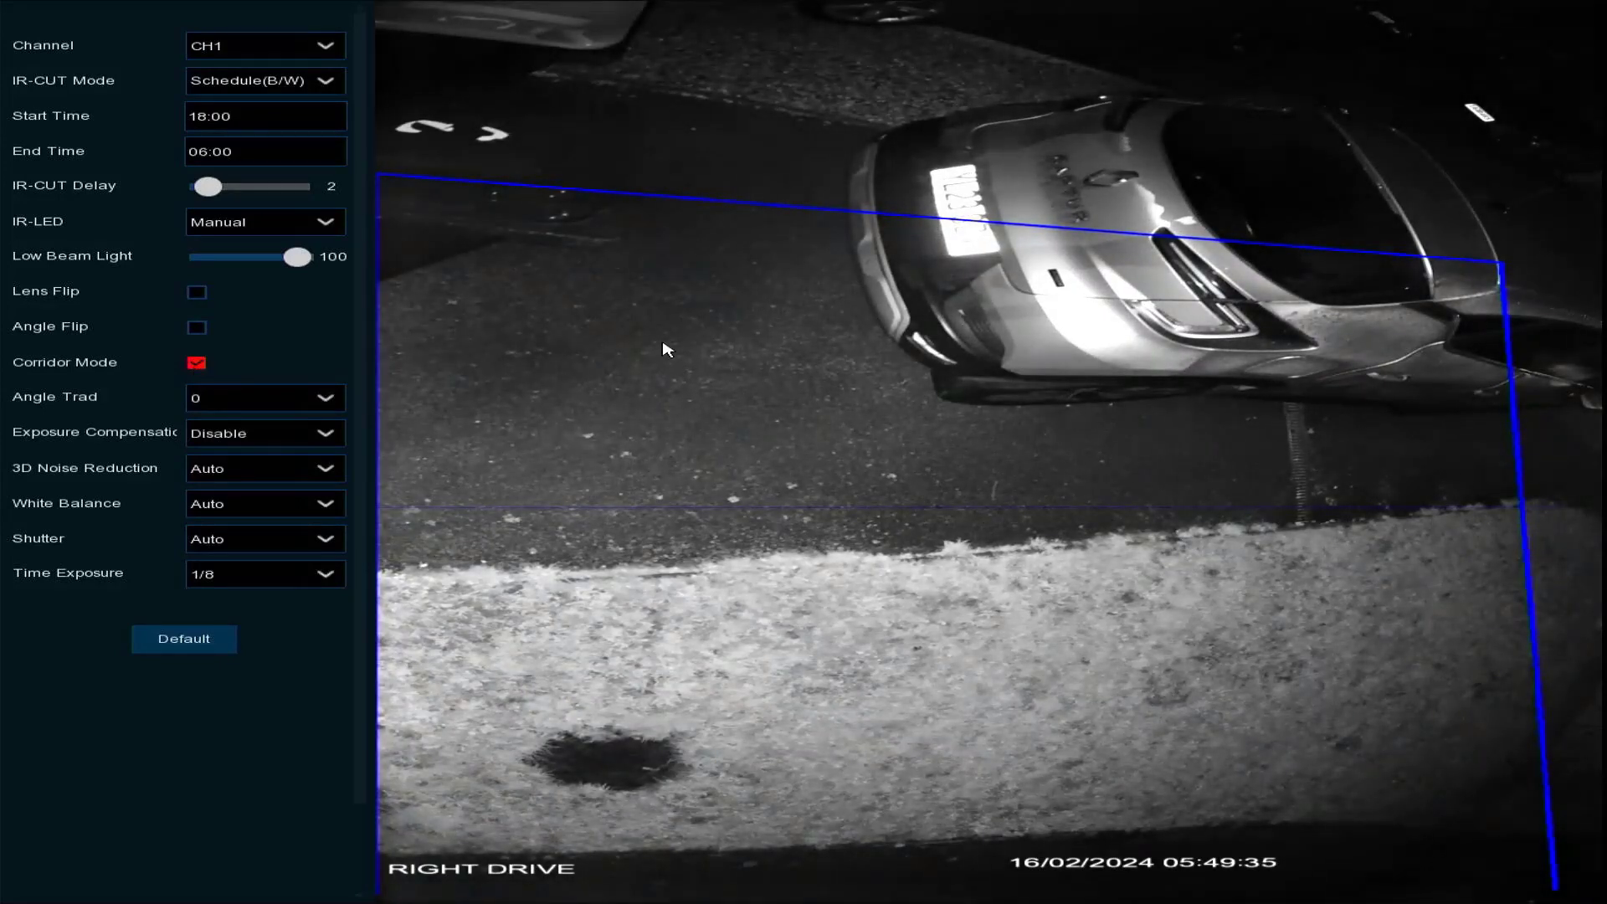
{"action": "left_click", "coordinate": [196, 362]}
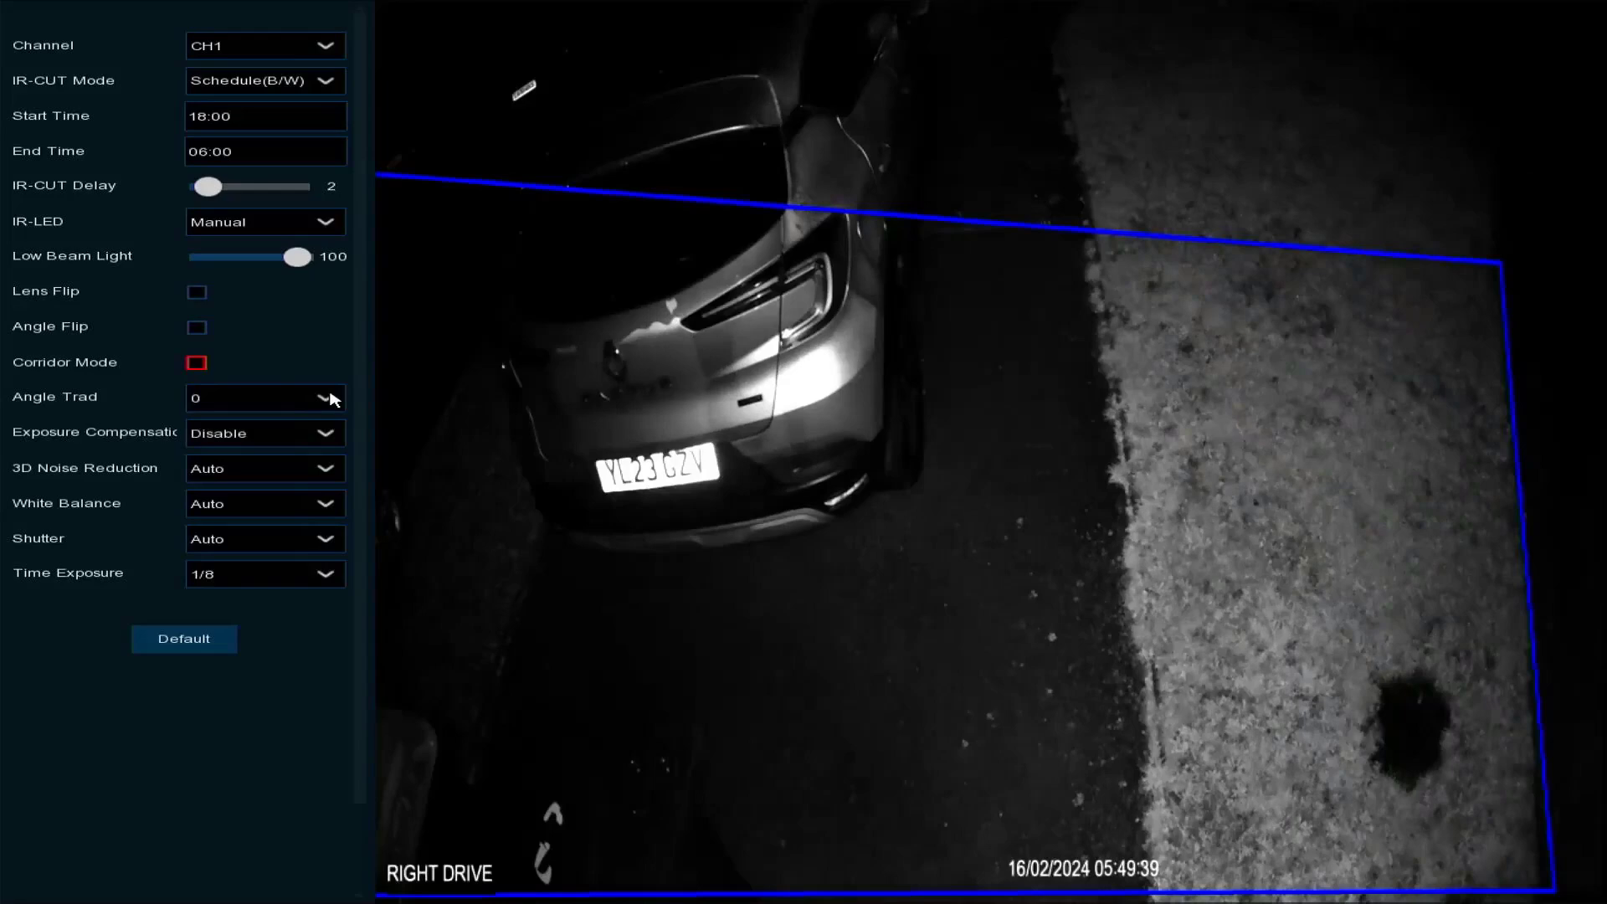
- Try an Angle Trad of 180 for CH1, restore it to 0, and return to the image control list
{"action": "left_click", "coordinate": [319, 399]}
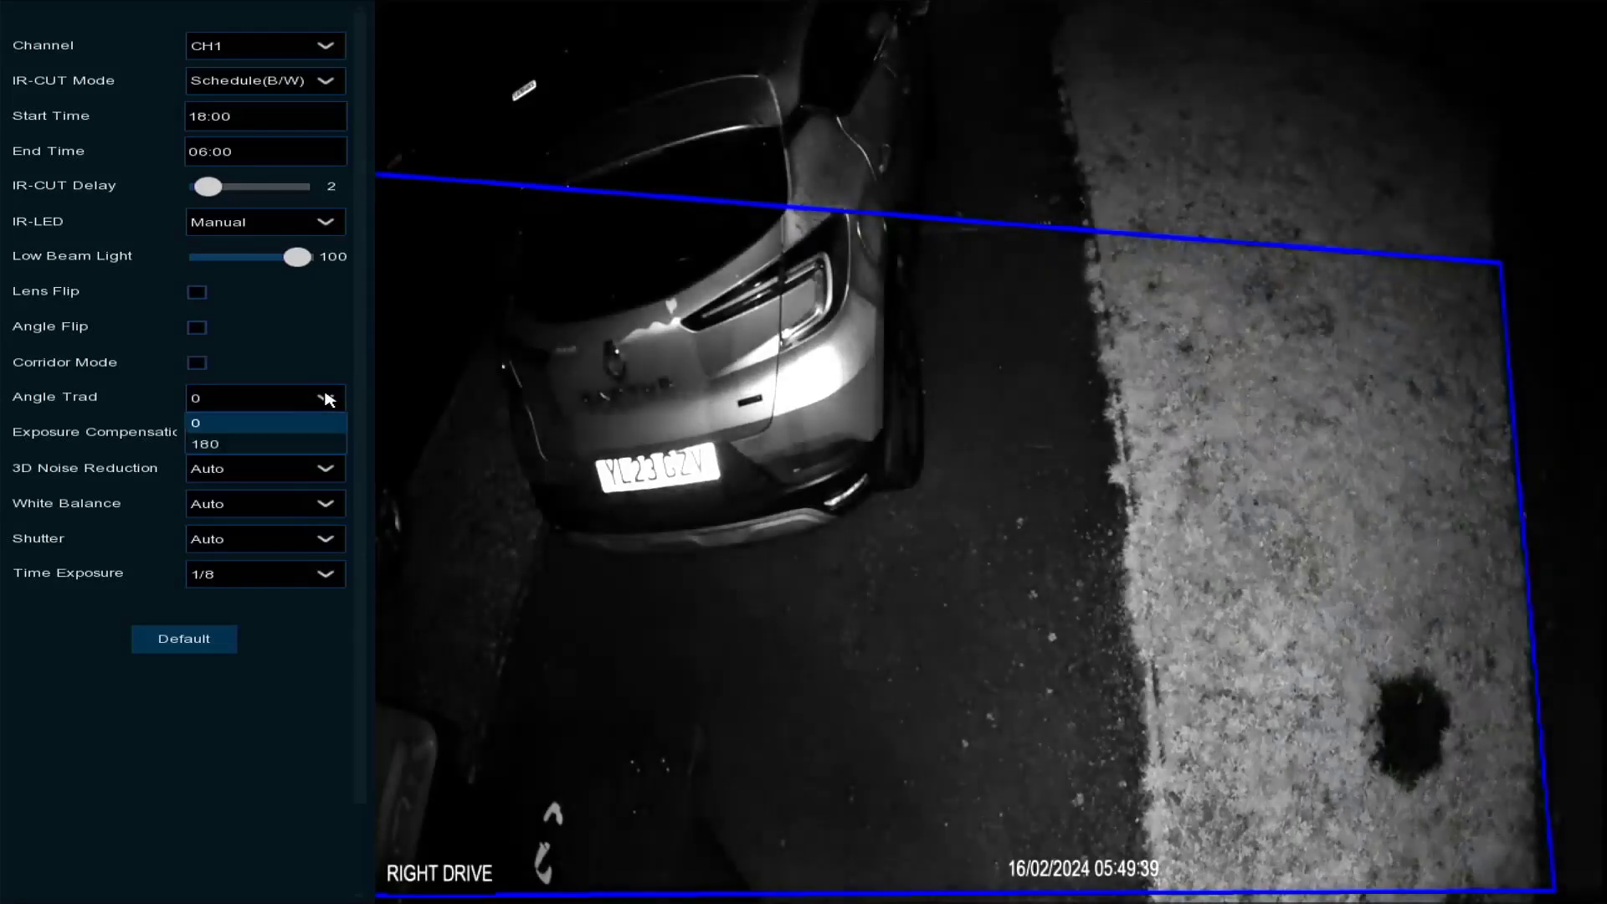
{"action": "left_click", "coordinate": [207, 446]}
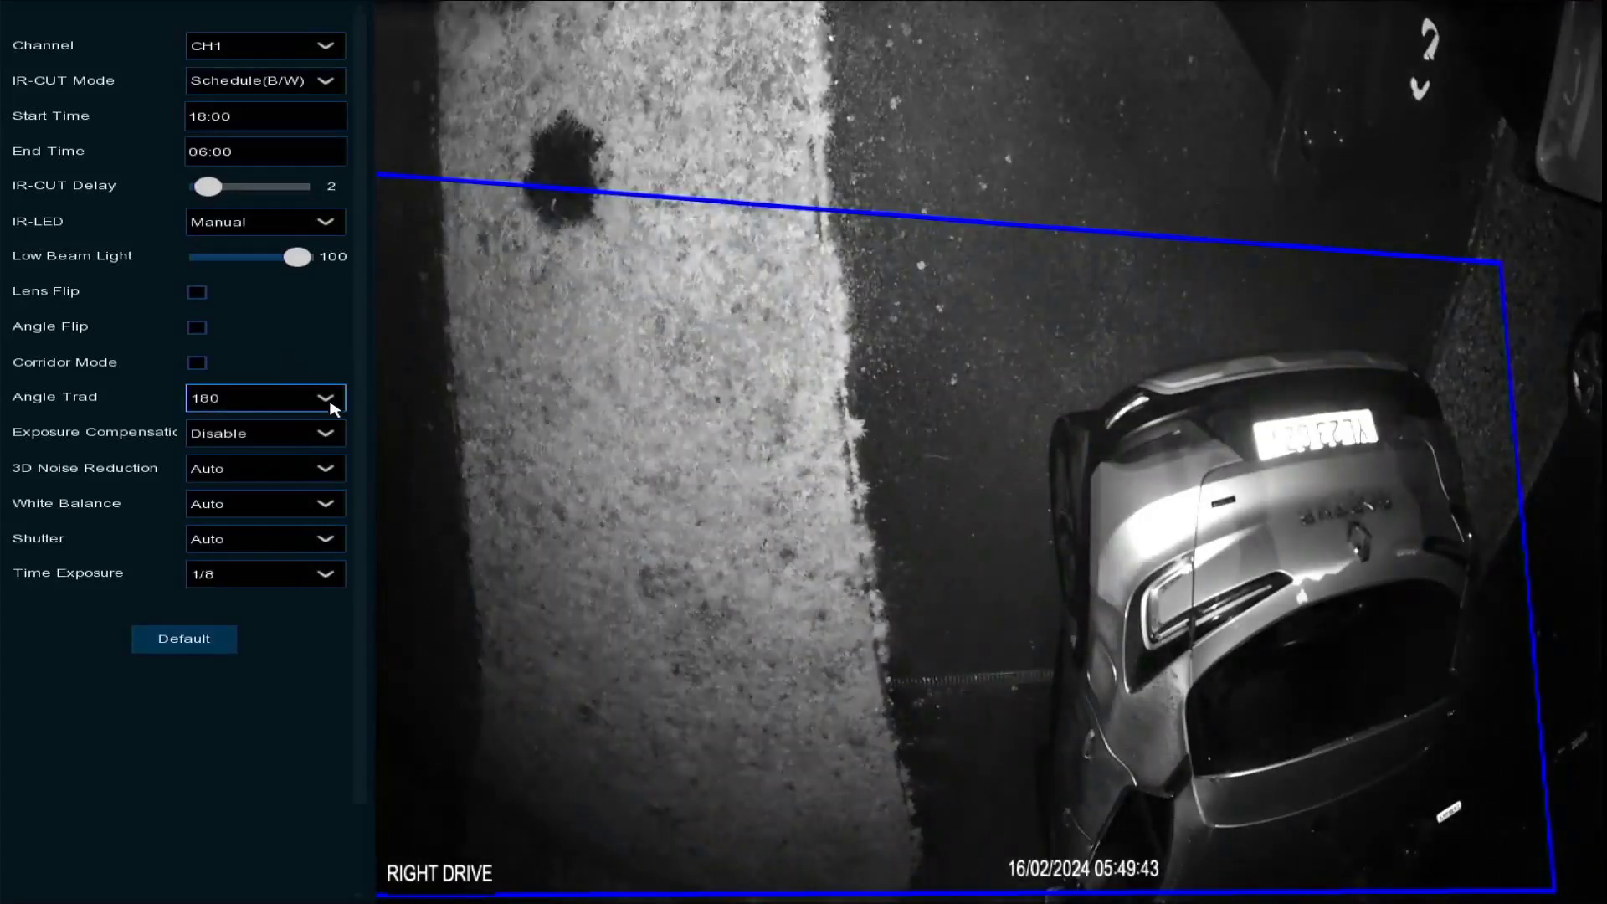
{"action": "left_click", "coordinate": [326, 399]}
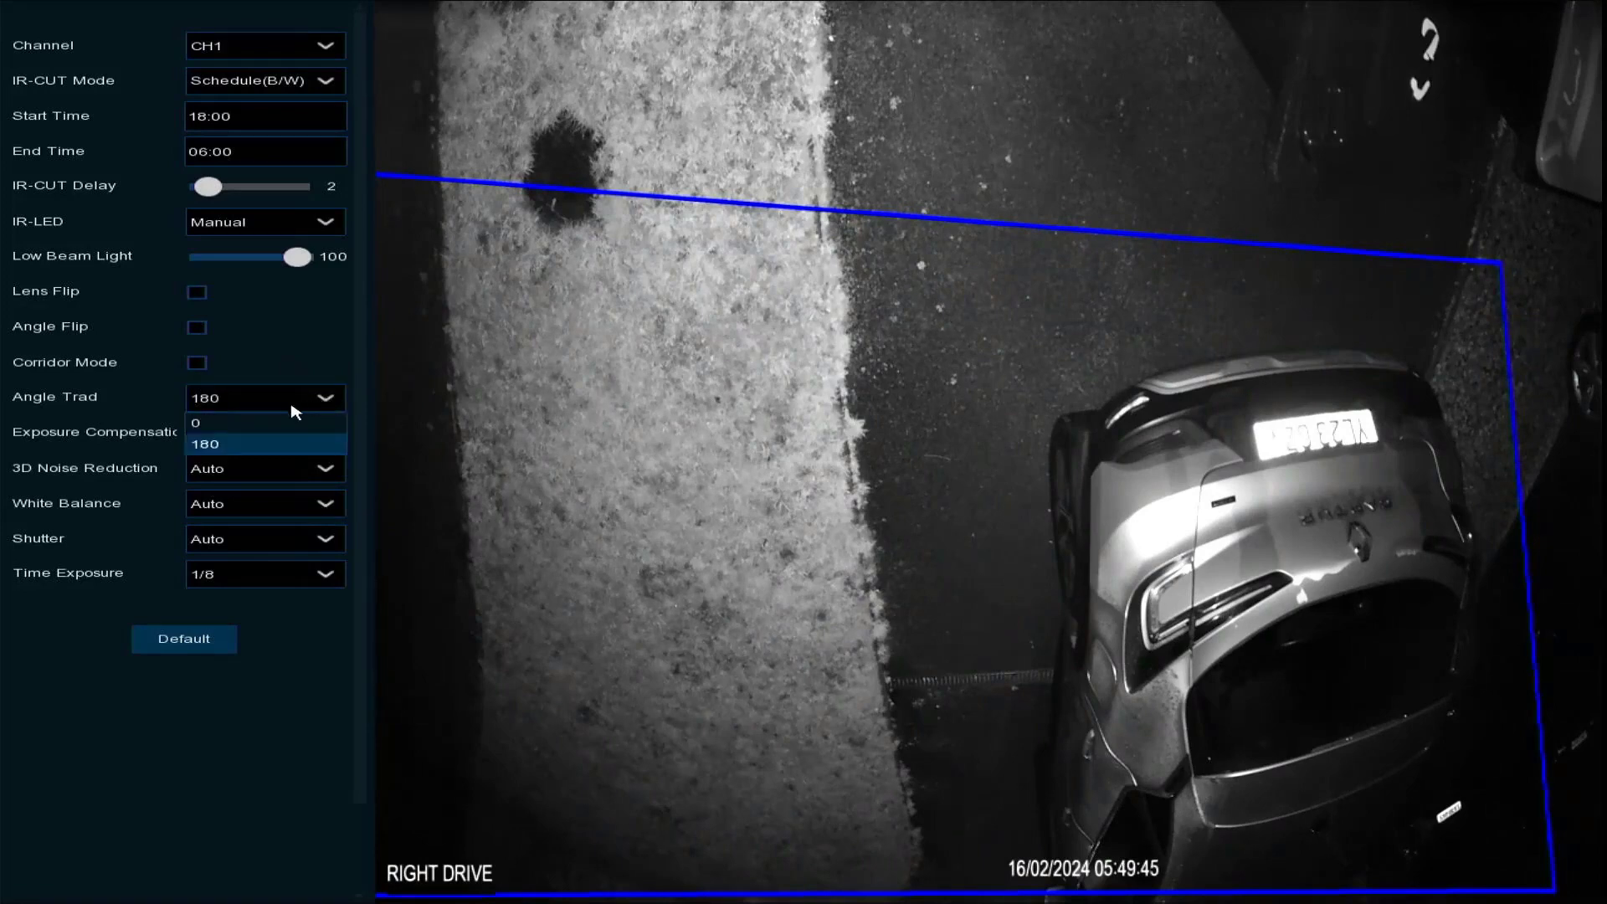
{"action": "left_click", "coordinate": [293, 417]}
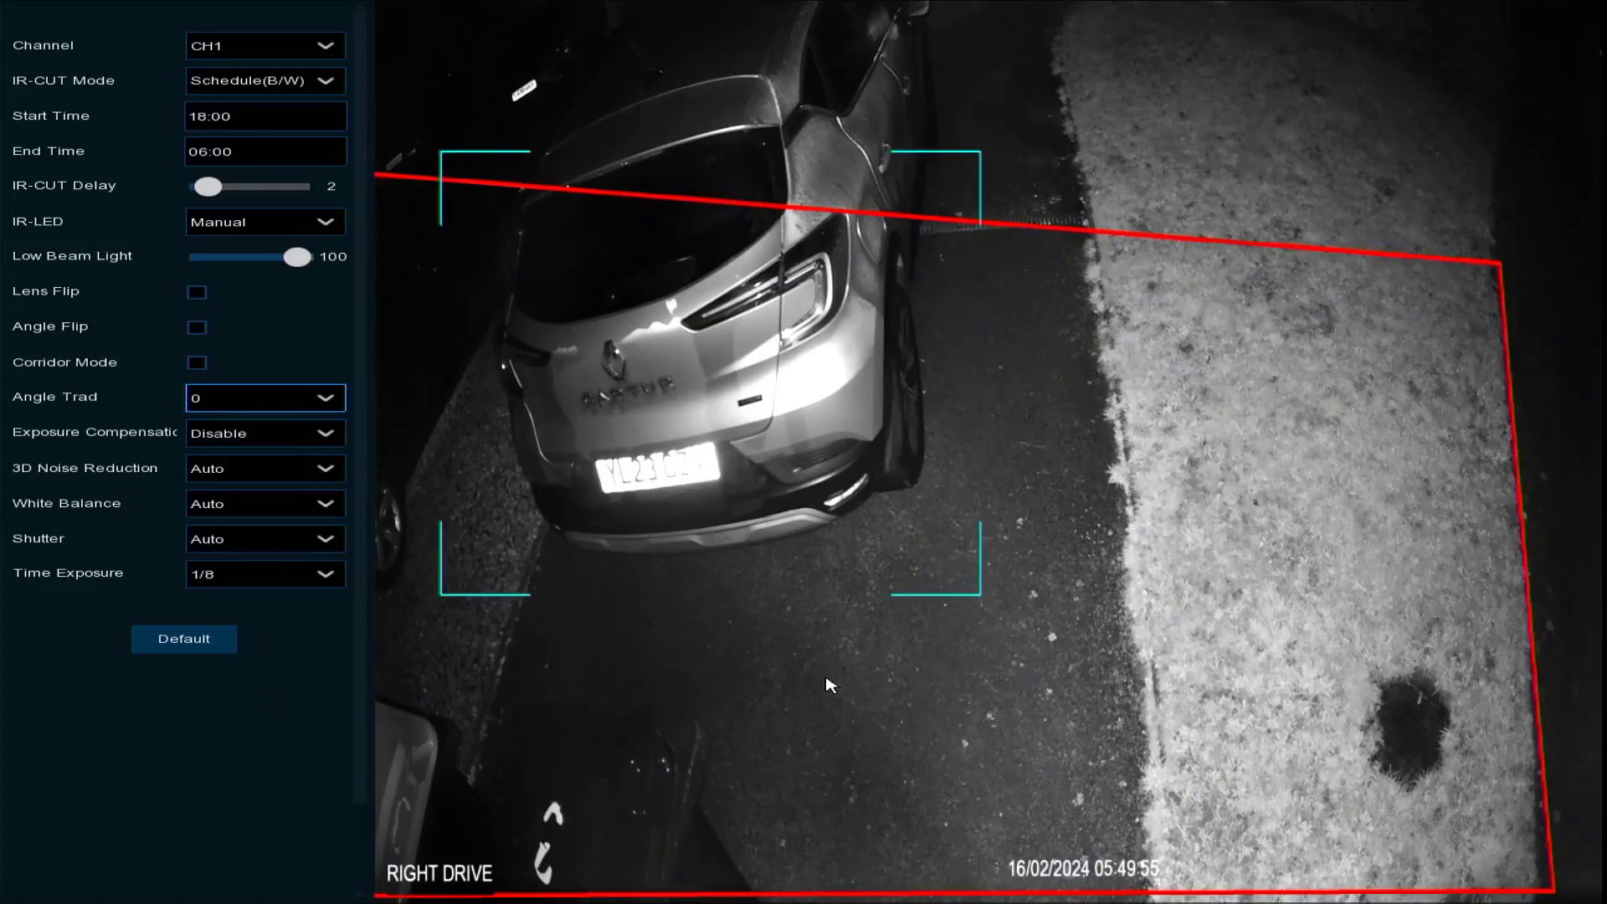
{"action": "right_click", "coordinate": [824, 716]}
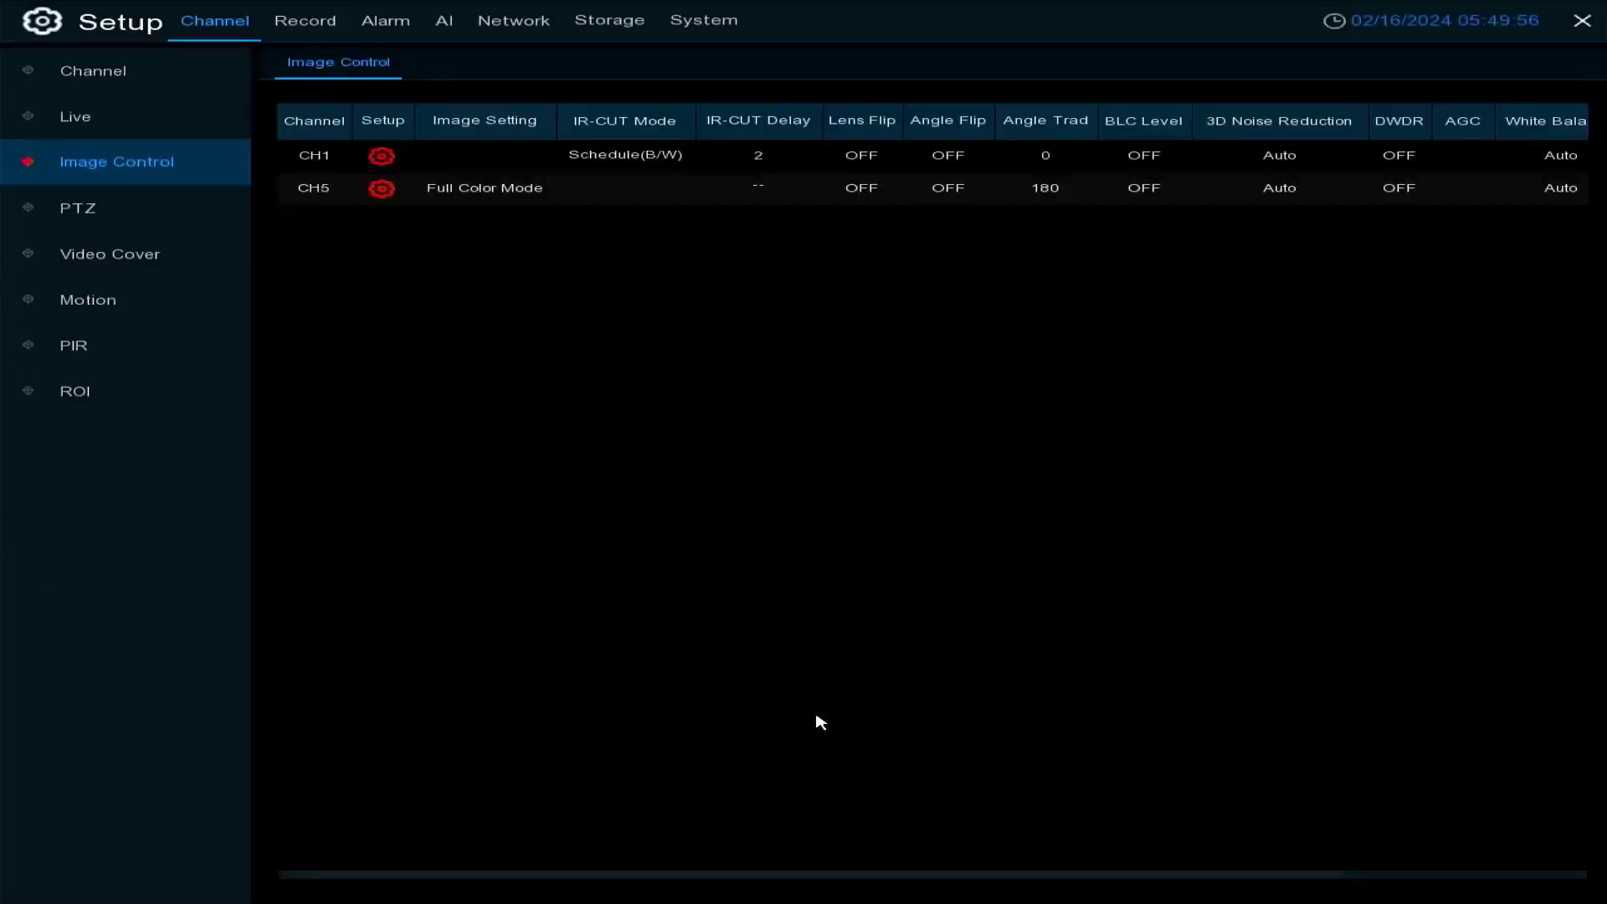
- Check CH5's PTZ settings, and enable privacy zone Area1 on CH1, placing it over the grass's far outer edge
{"action": "left_click", "coordinate": [104, 219]}
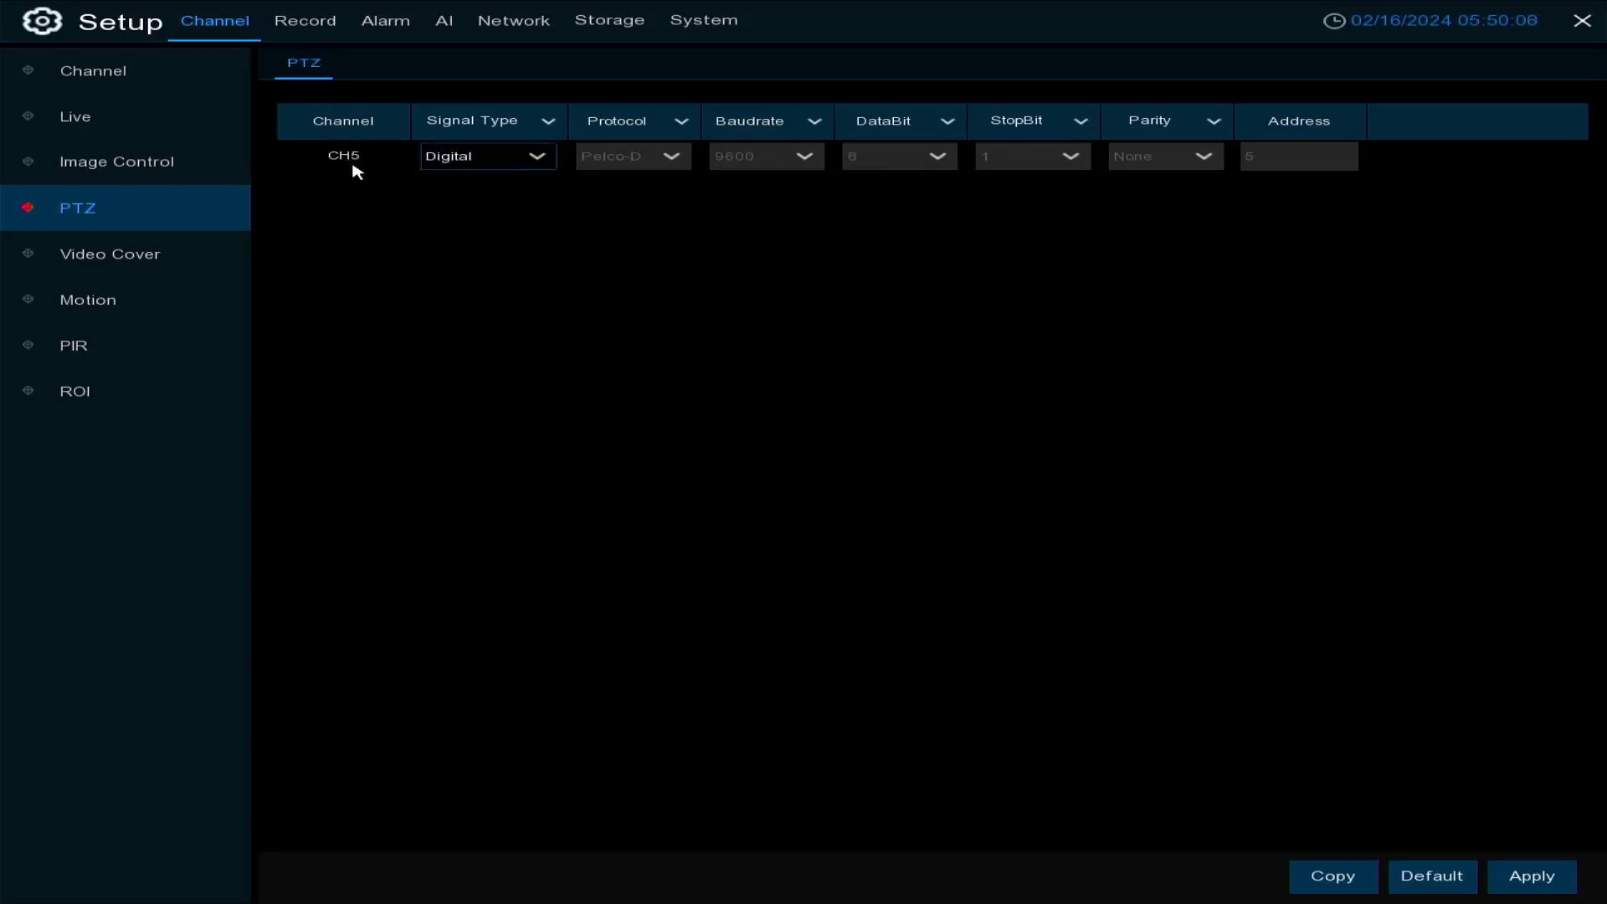
{"action": "left_click", "coordinate": [164, 261]}
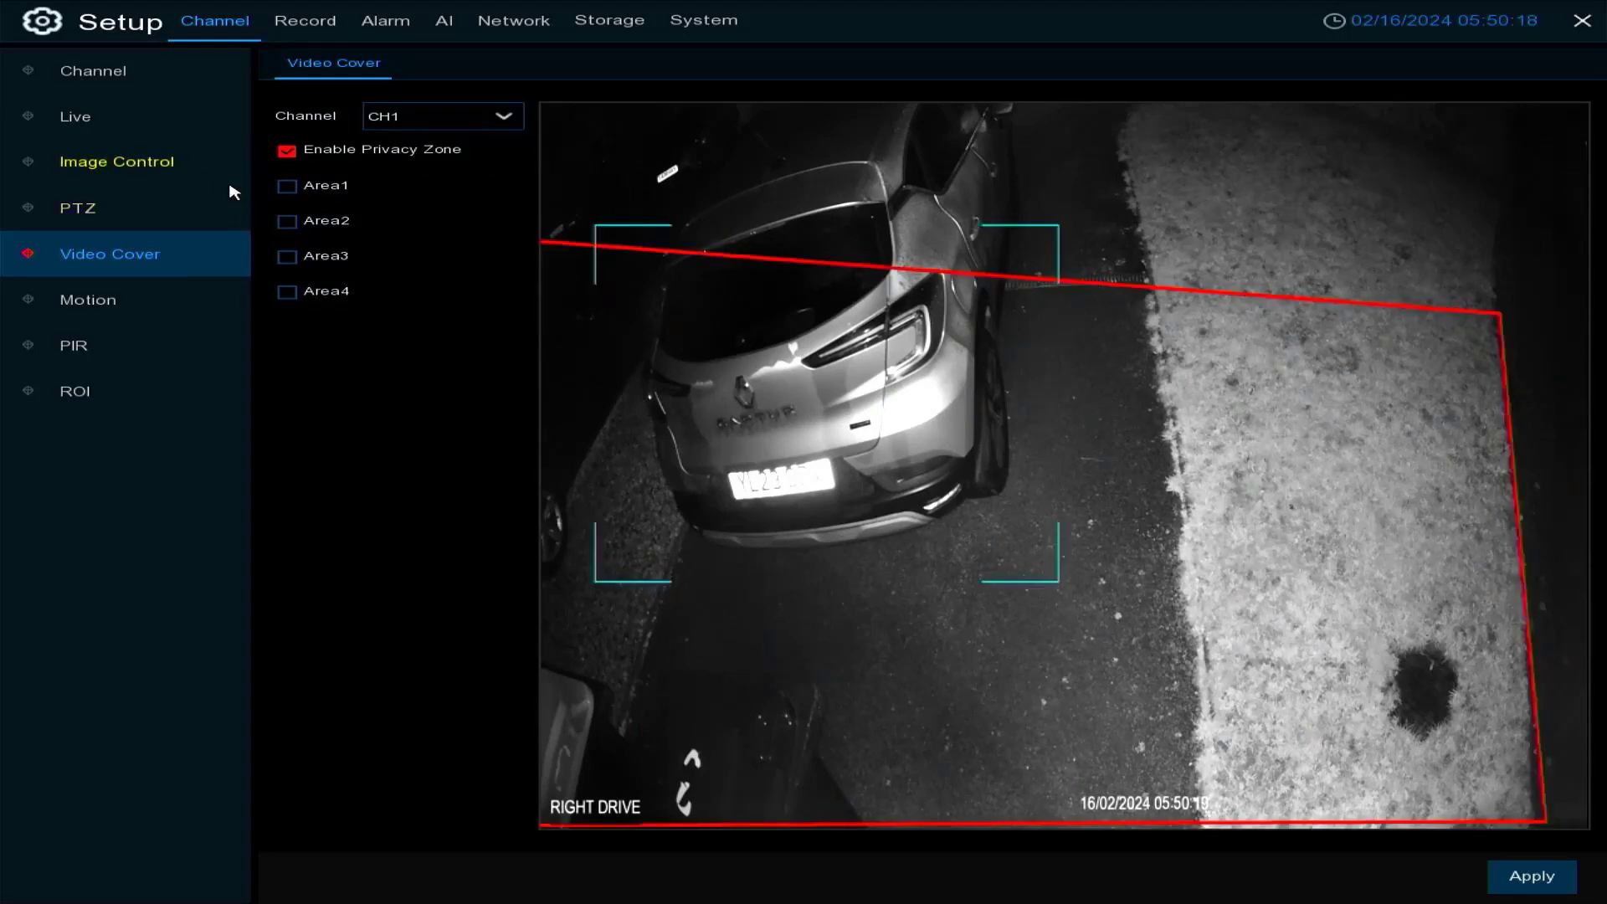
{"action": "left_click", "coordinate": [283, 187]}
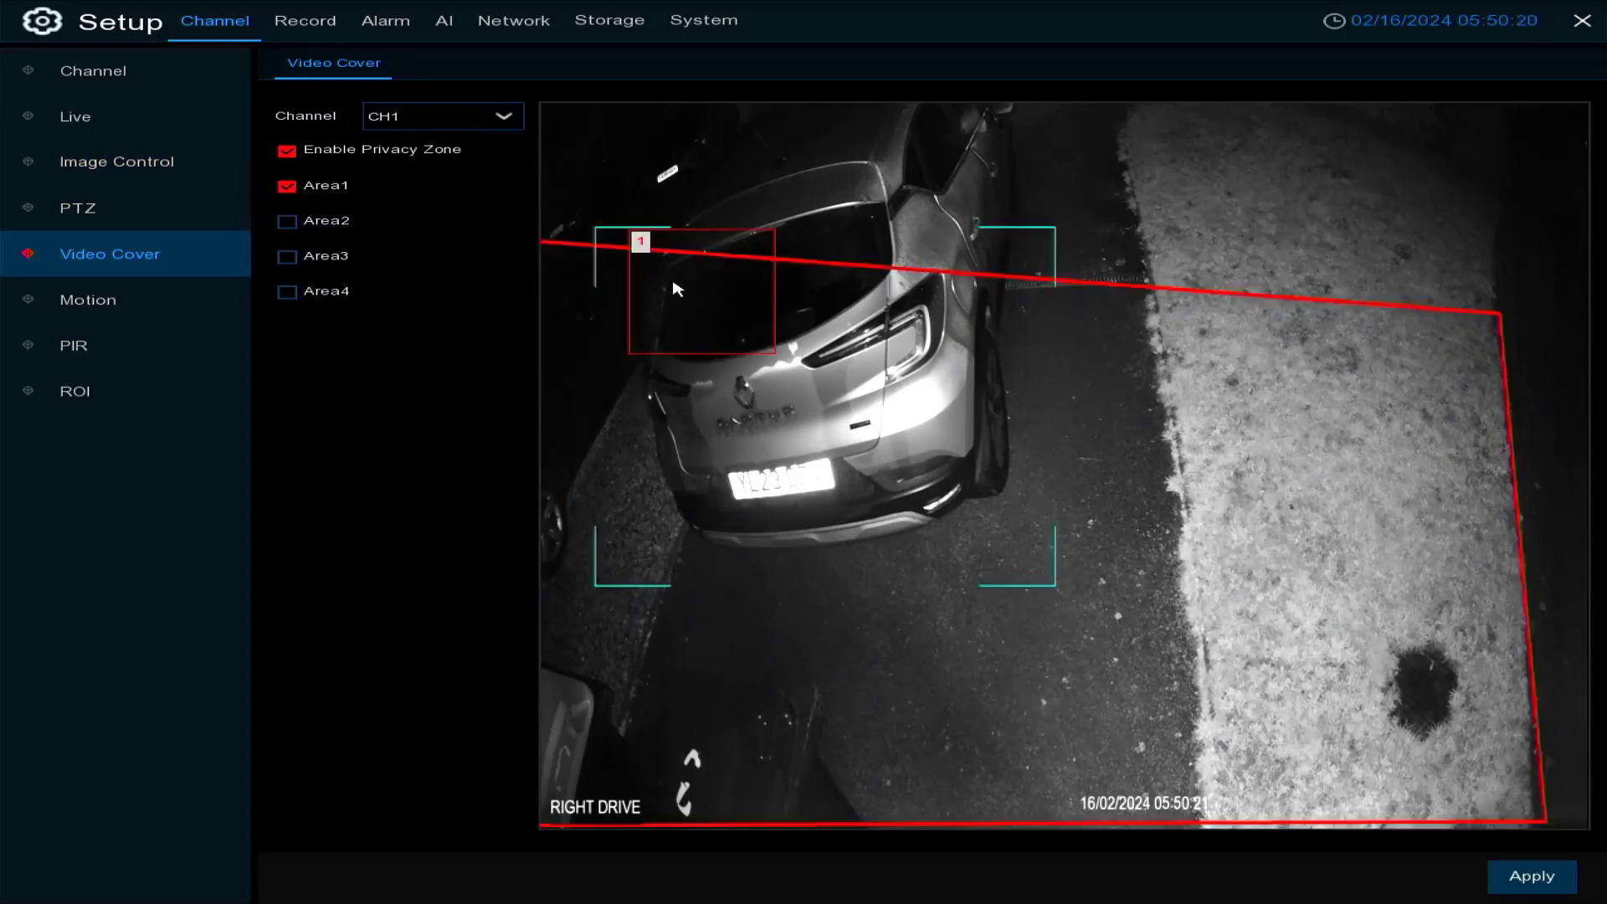
{"action": "left_click_drag", "start_coordinate": [716, 282], "coordinate": [1554, 162]}
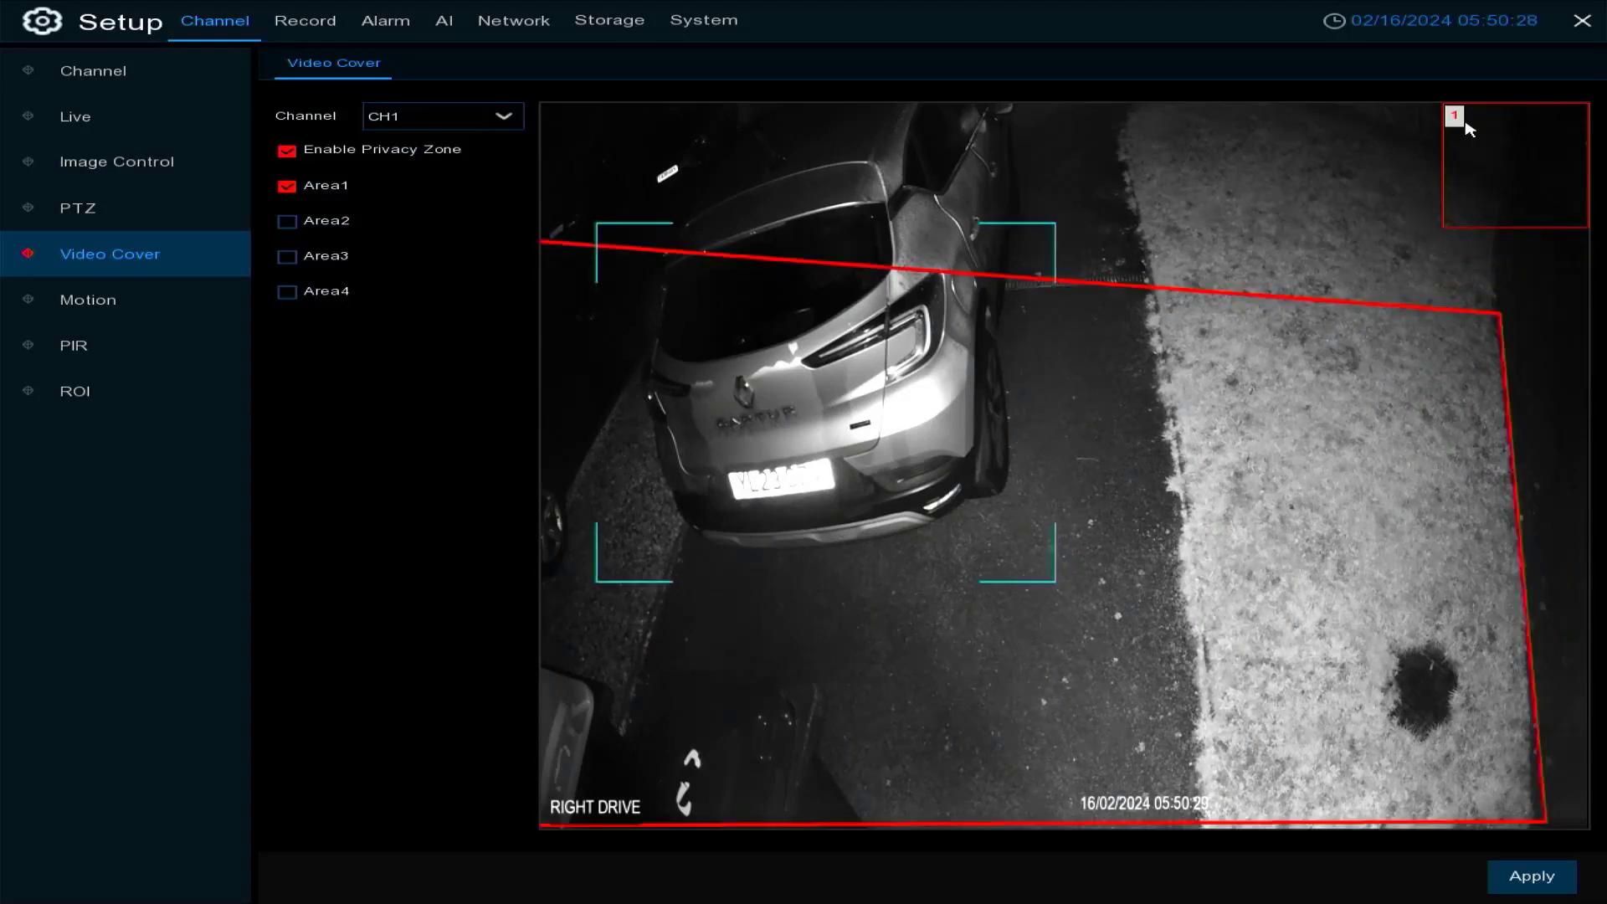
{"action": "left_click_drag", "start_coordinate": [1456, 118], "coordinate": [1445, 246]}
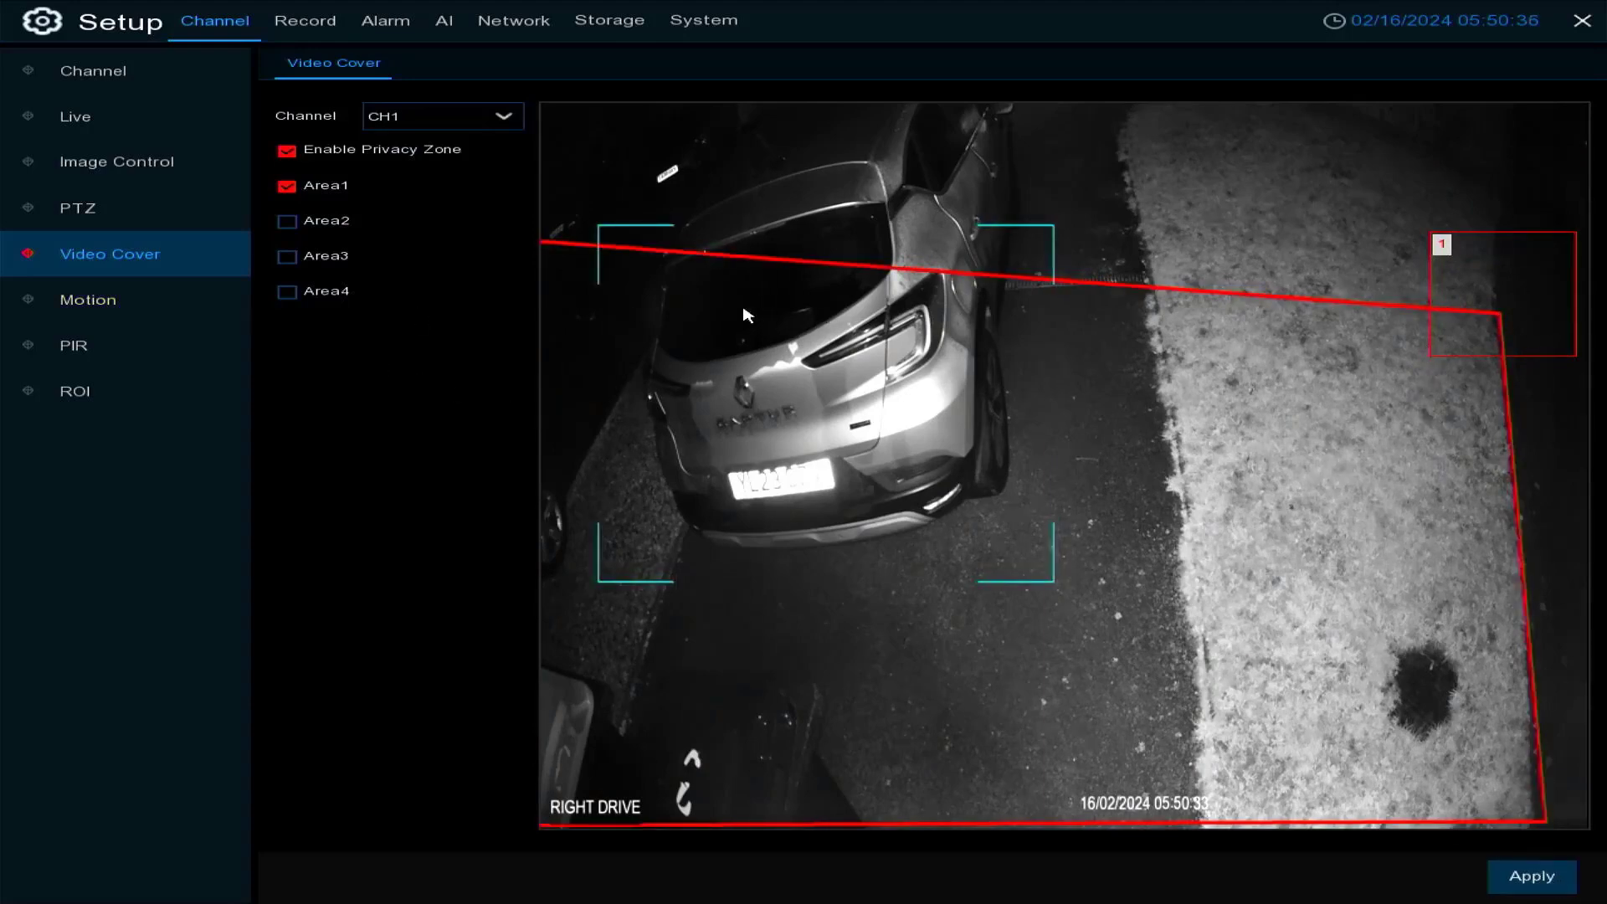
- Open CH1's motion detection setup and add a block of about 10 by 4 cells over the far grass area
{"action": "left_click", "coordinate": [141, 314]}
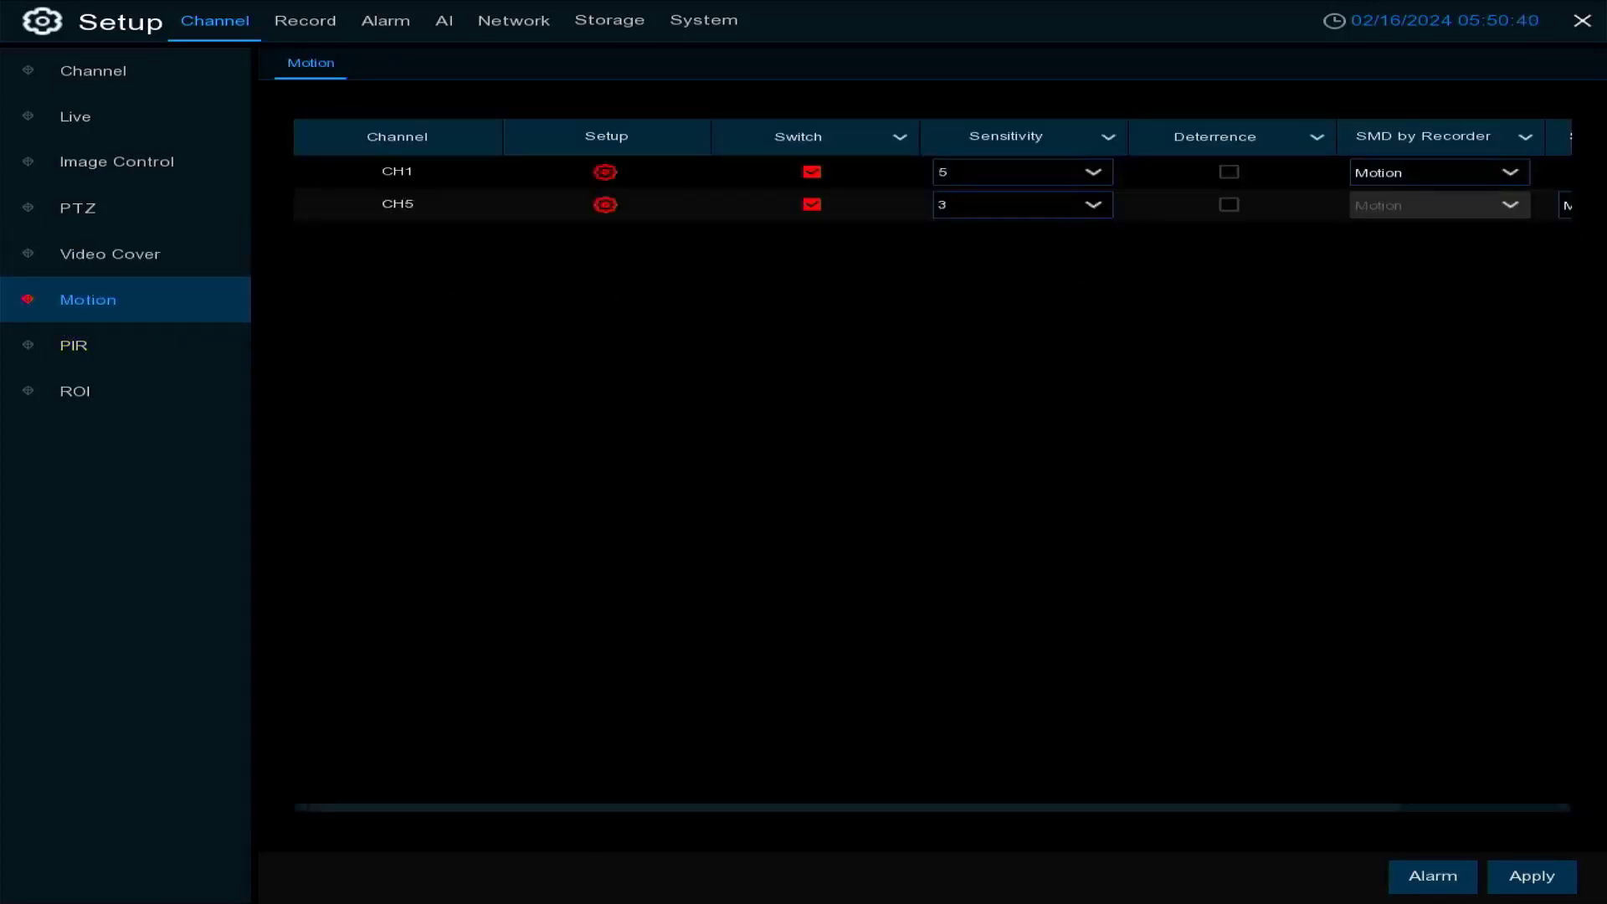
{"action": "left_click", "coordinate": [605, 174]}
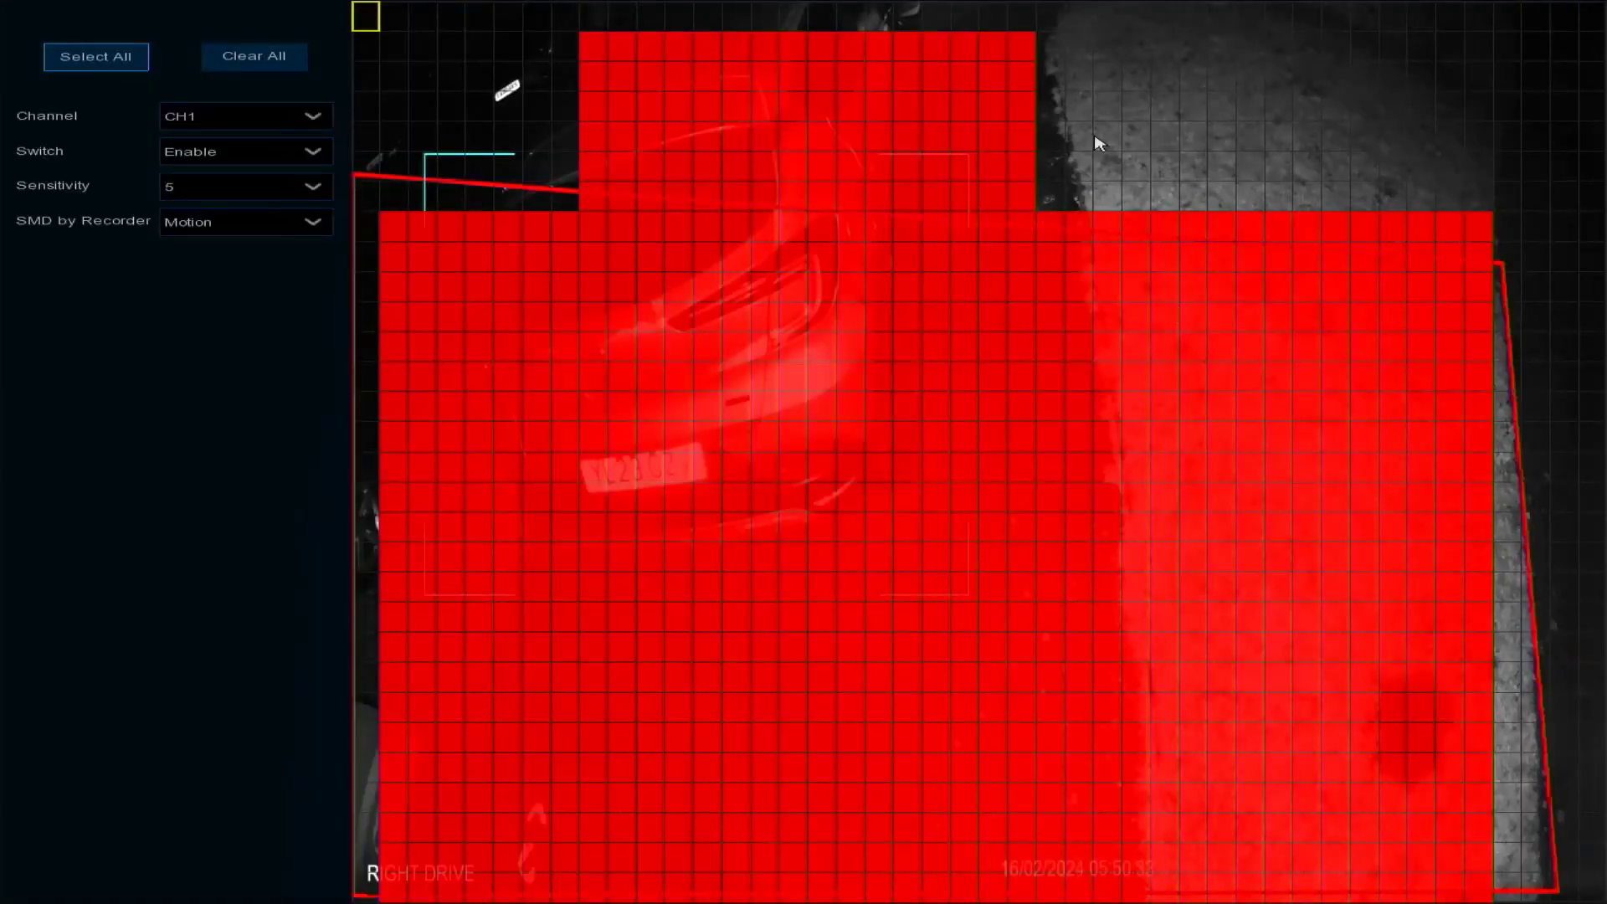
{"action": "left_click_drag", "start_coordinate": [1144, 47], "coordinate": [1398, 155]}
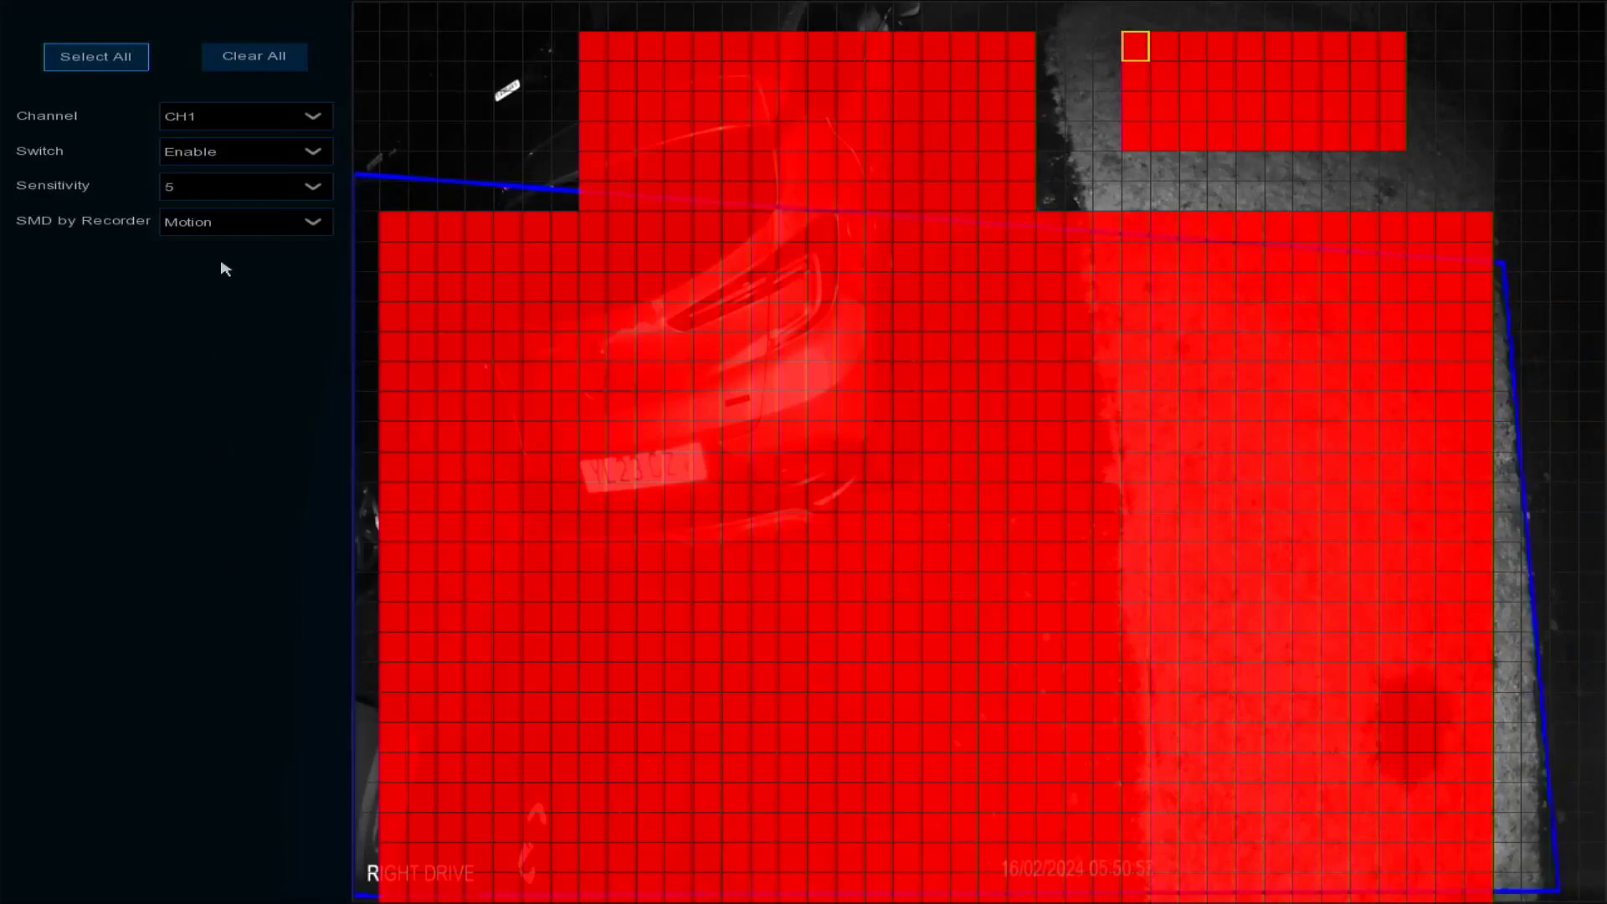
- Examine the Switch and Sensitivity choices for CH1's motion detection
{"action": "left_click", "coordinate": [310, 156]}
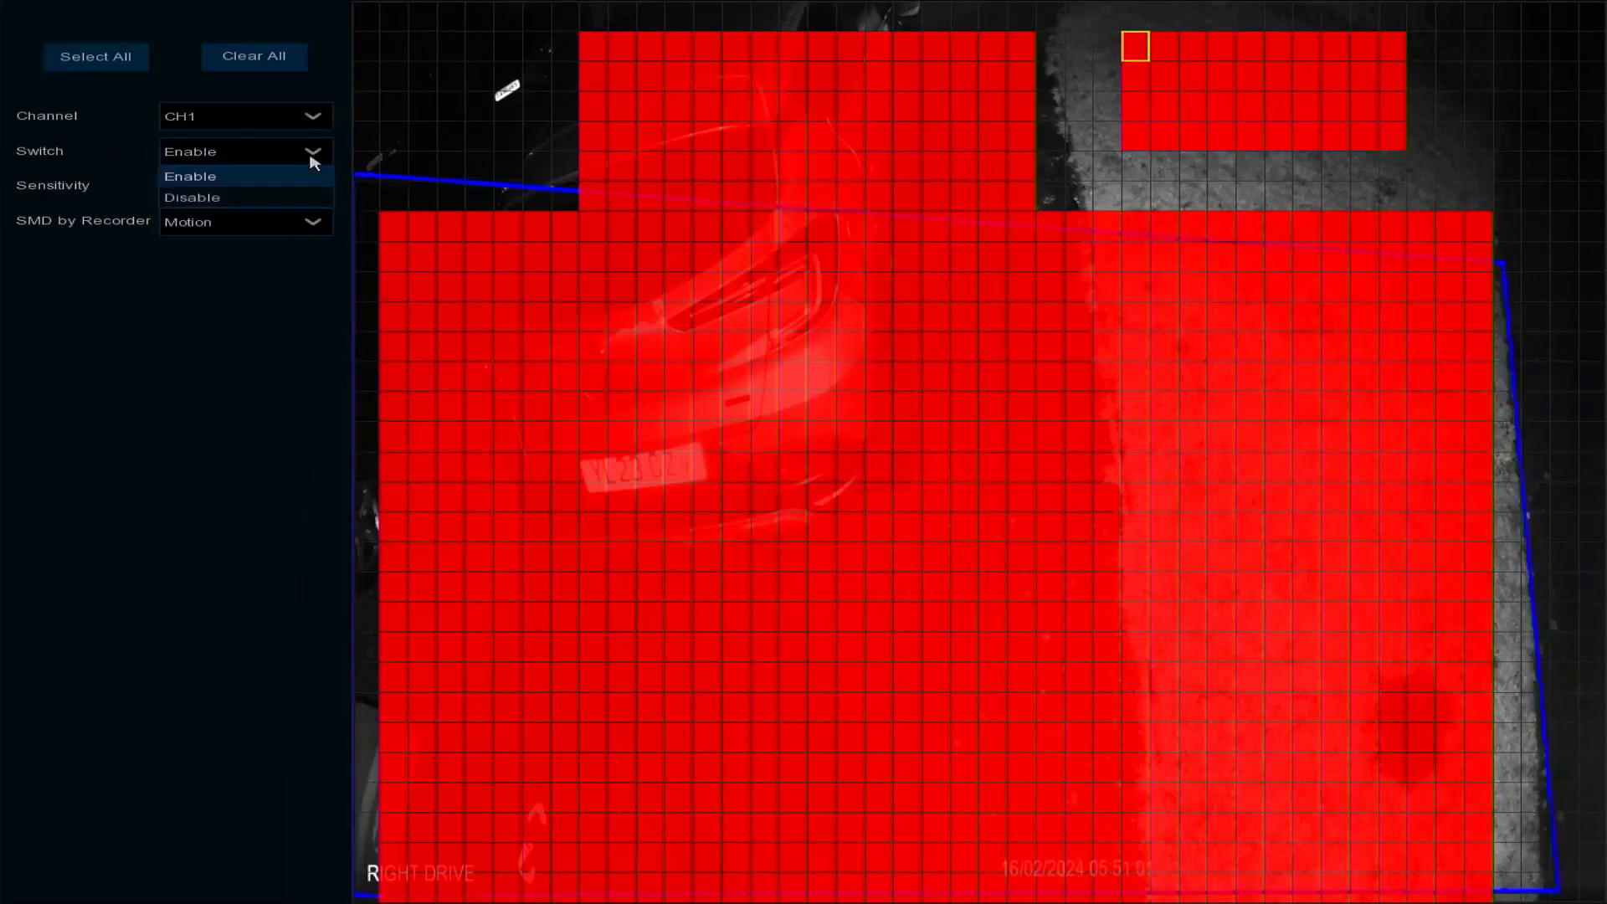
{"action": "left_click", "coordinate": [313, 158]}
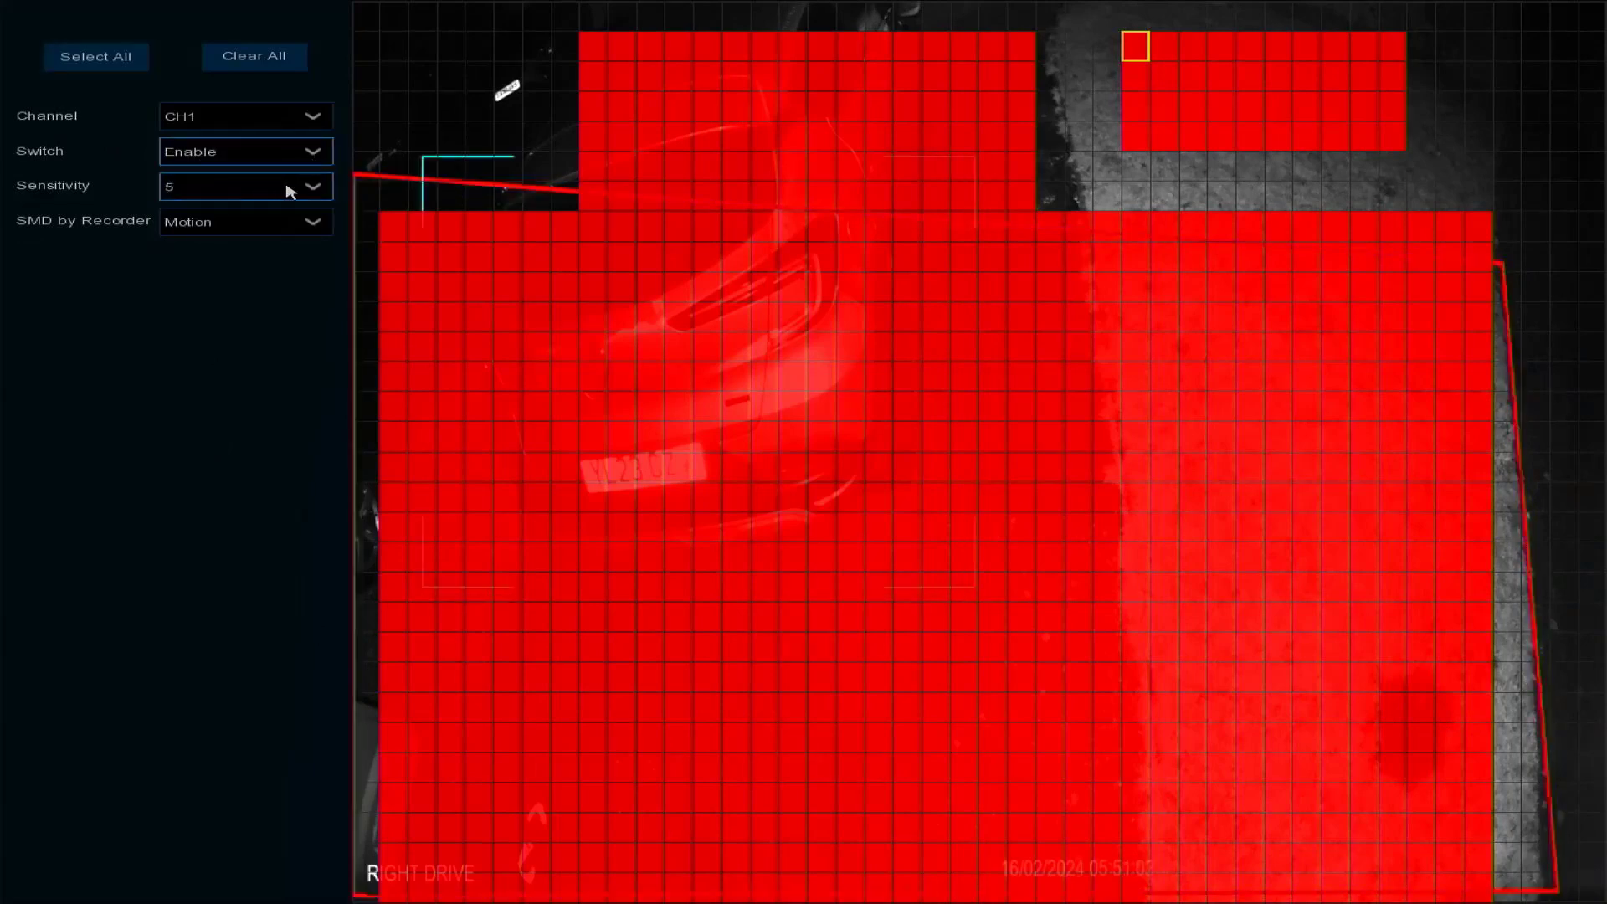
{"action": "left_click", "coordinate": [290, 191]}
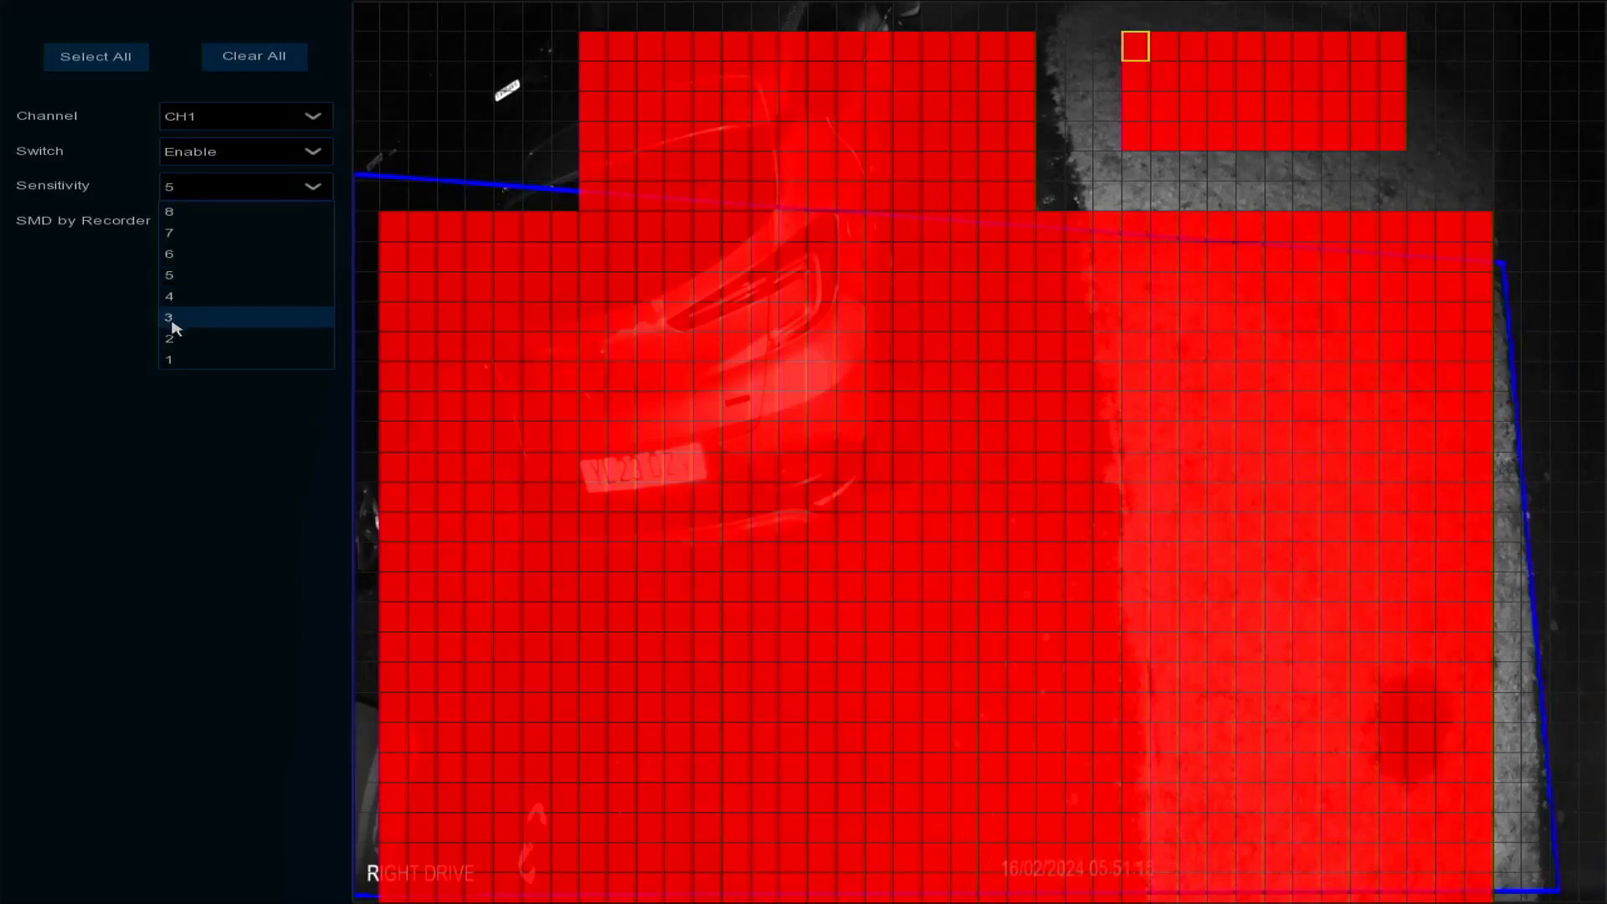
{"action": "left_click", "coordinate": [57, 287]}
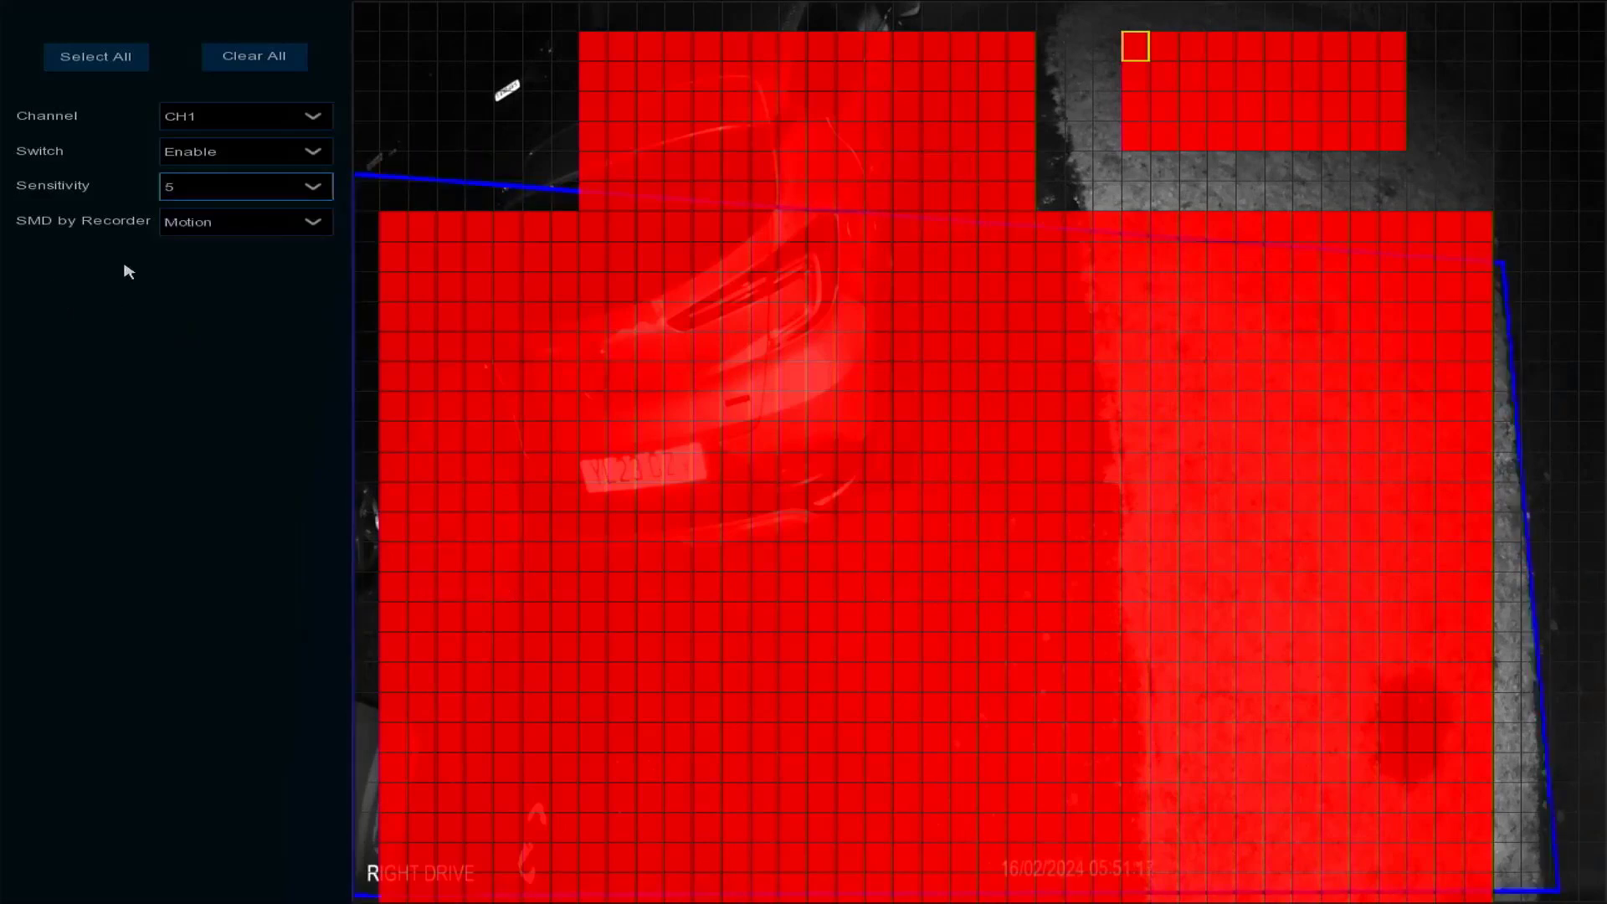
- Try Pedestrian as CH1's SMD by Recorder target, set it to Vehicle, and return to the motion list
{"action": "left_click", "coordinate": [321, 232]}
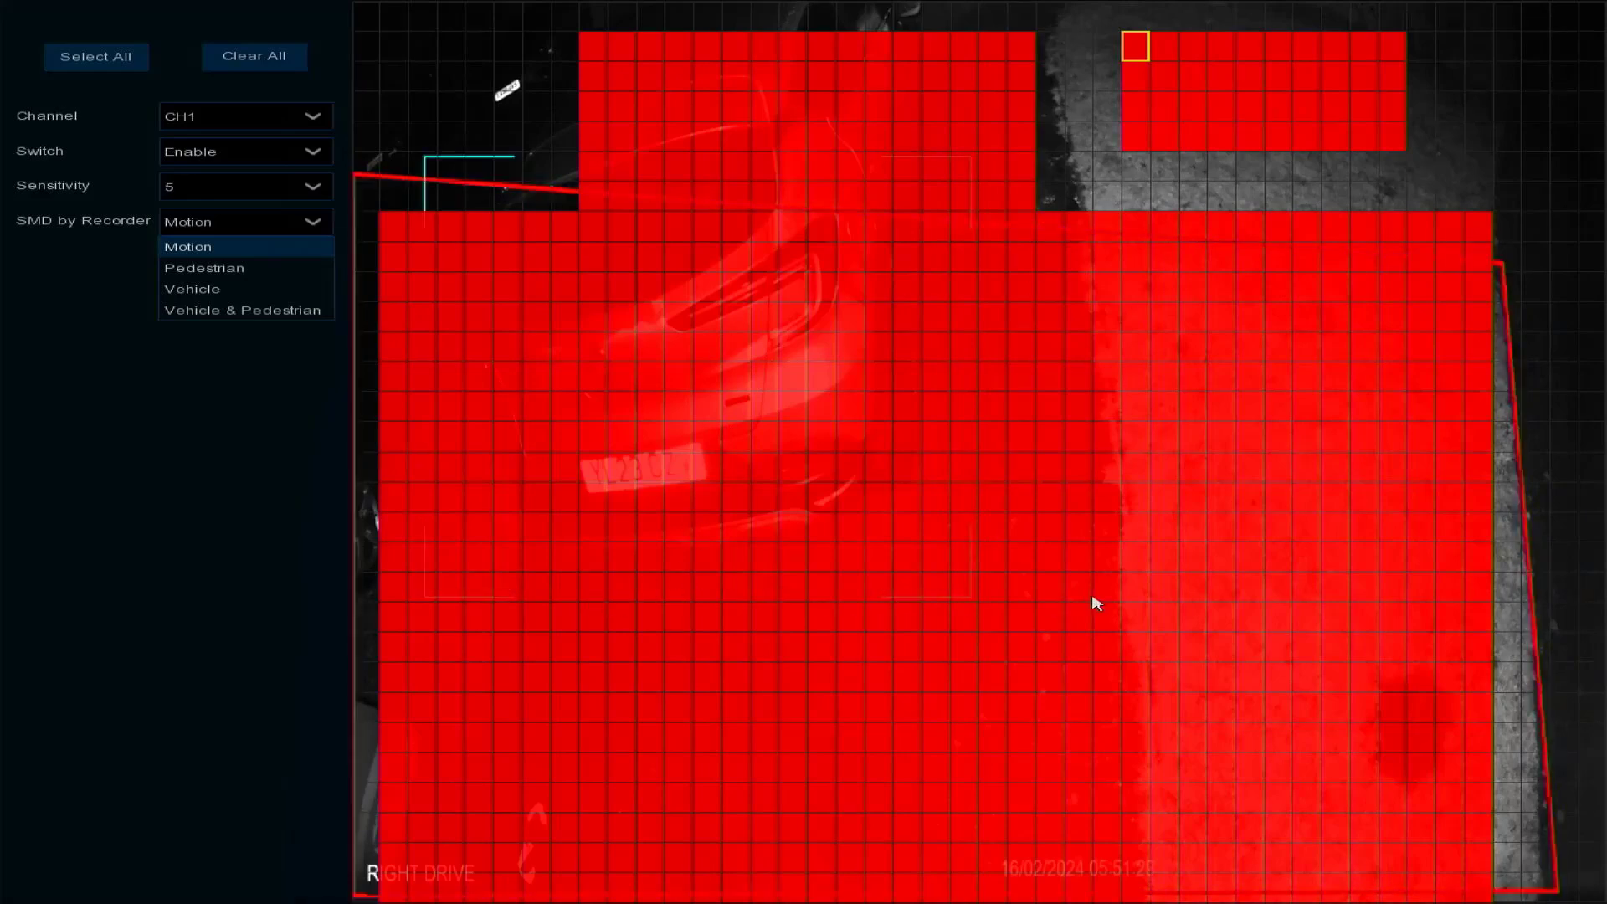
{"action": "left_click", "coordinate": [235, 269]}
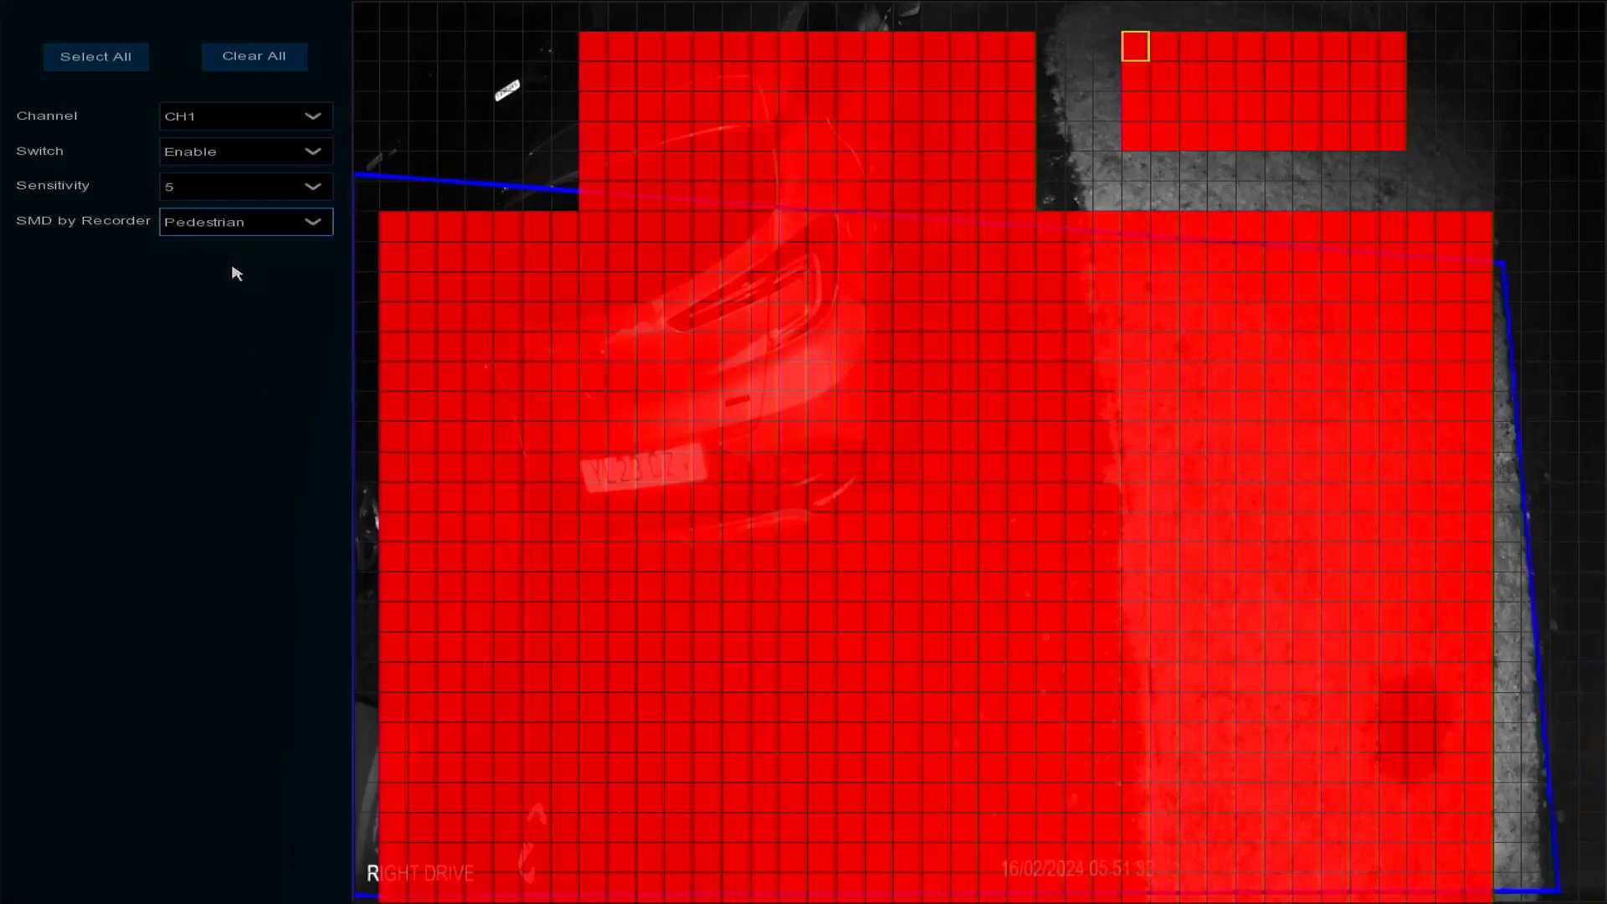
{"action": "left_click", "coordinate": [313, 225]}
{"action": "left_click", "coordinate": [203, 293]}
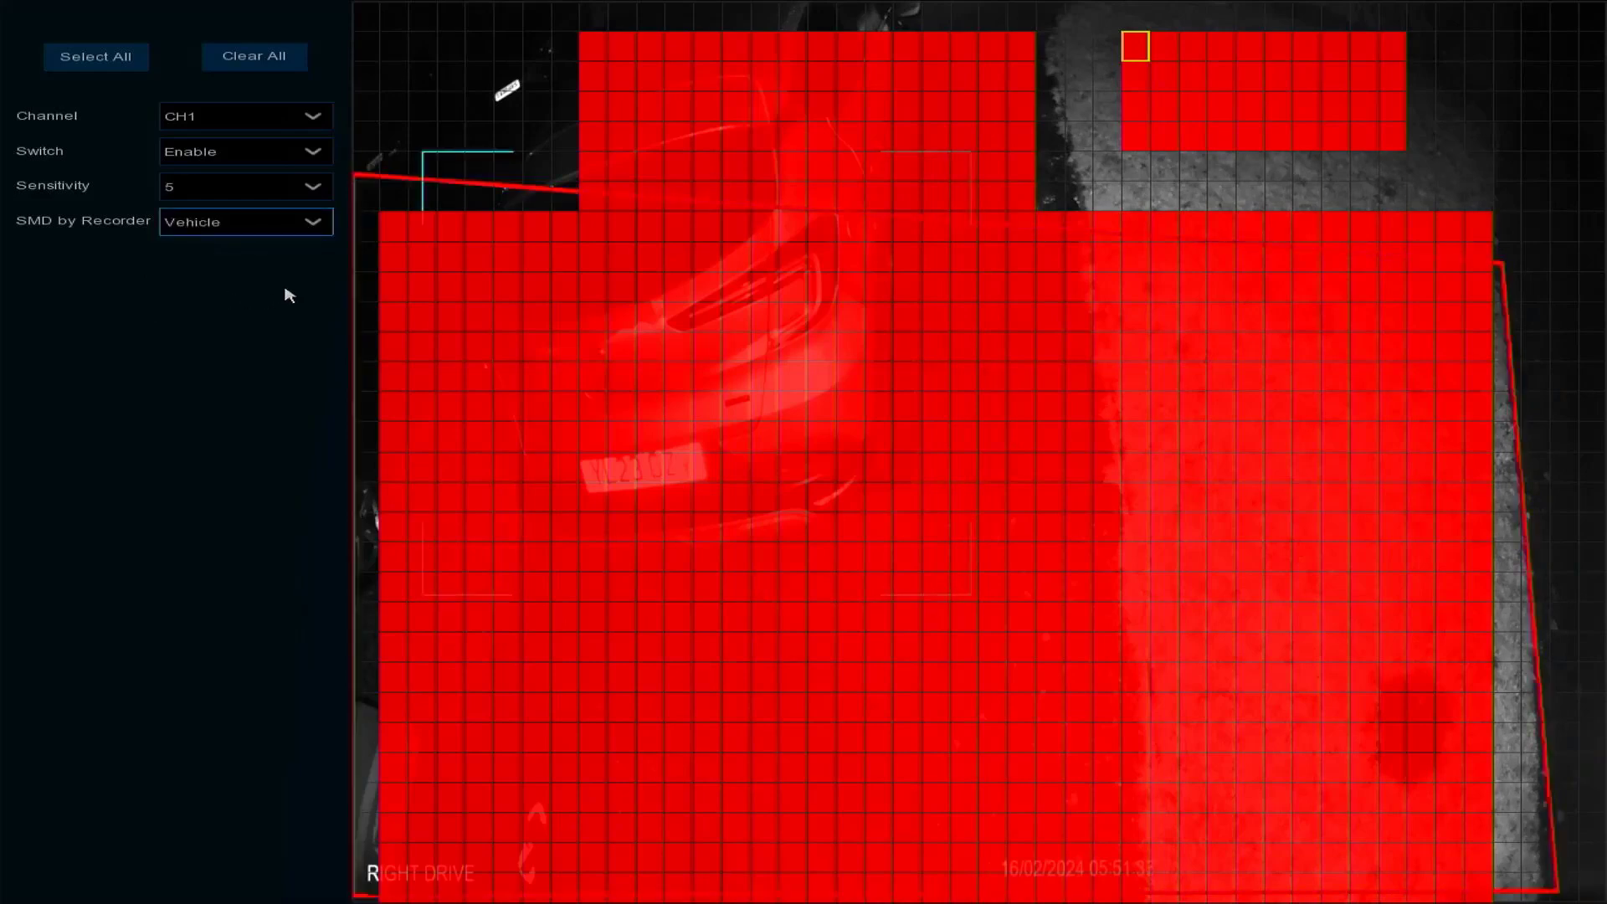
{"action": "left_click", "coordinate": [320, 228]}
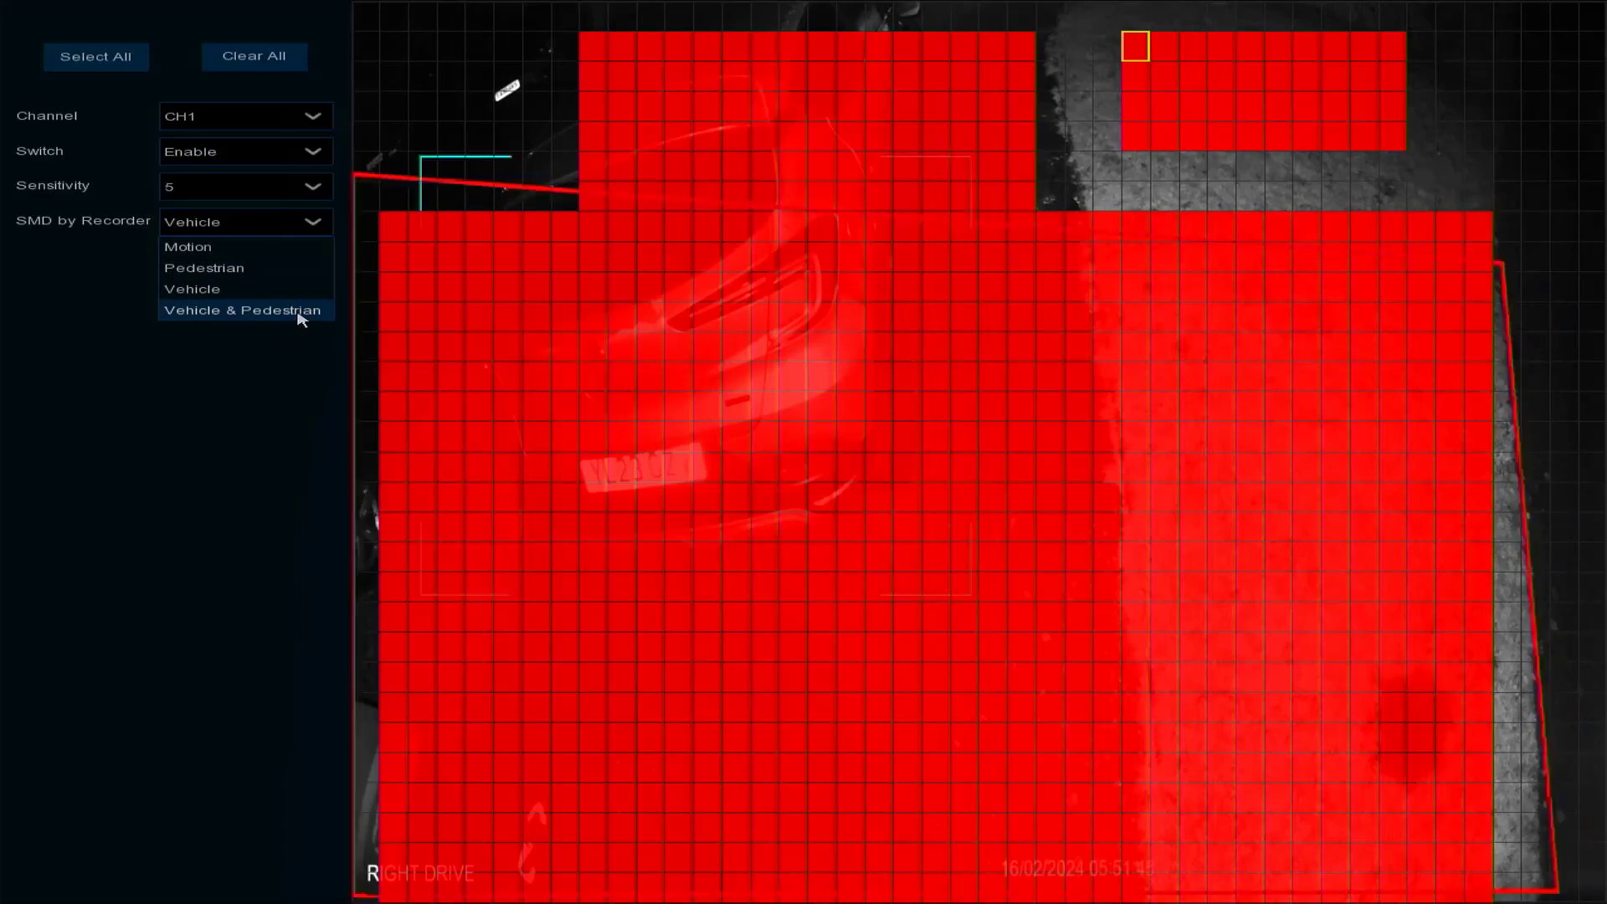
{"action": "right_click", "coordinate": [769, 516]}
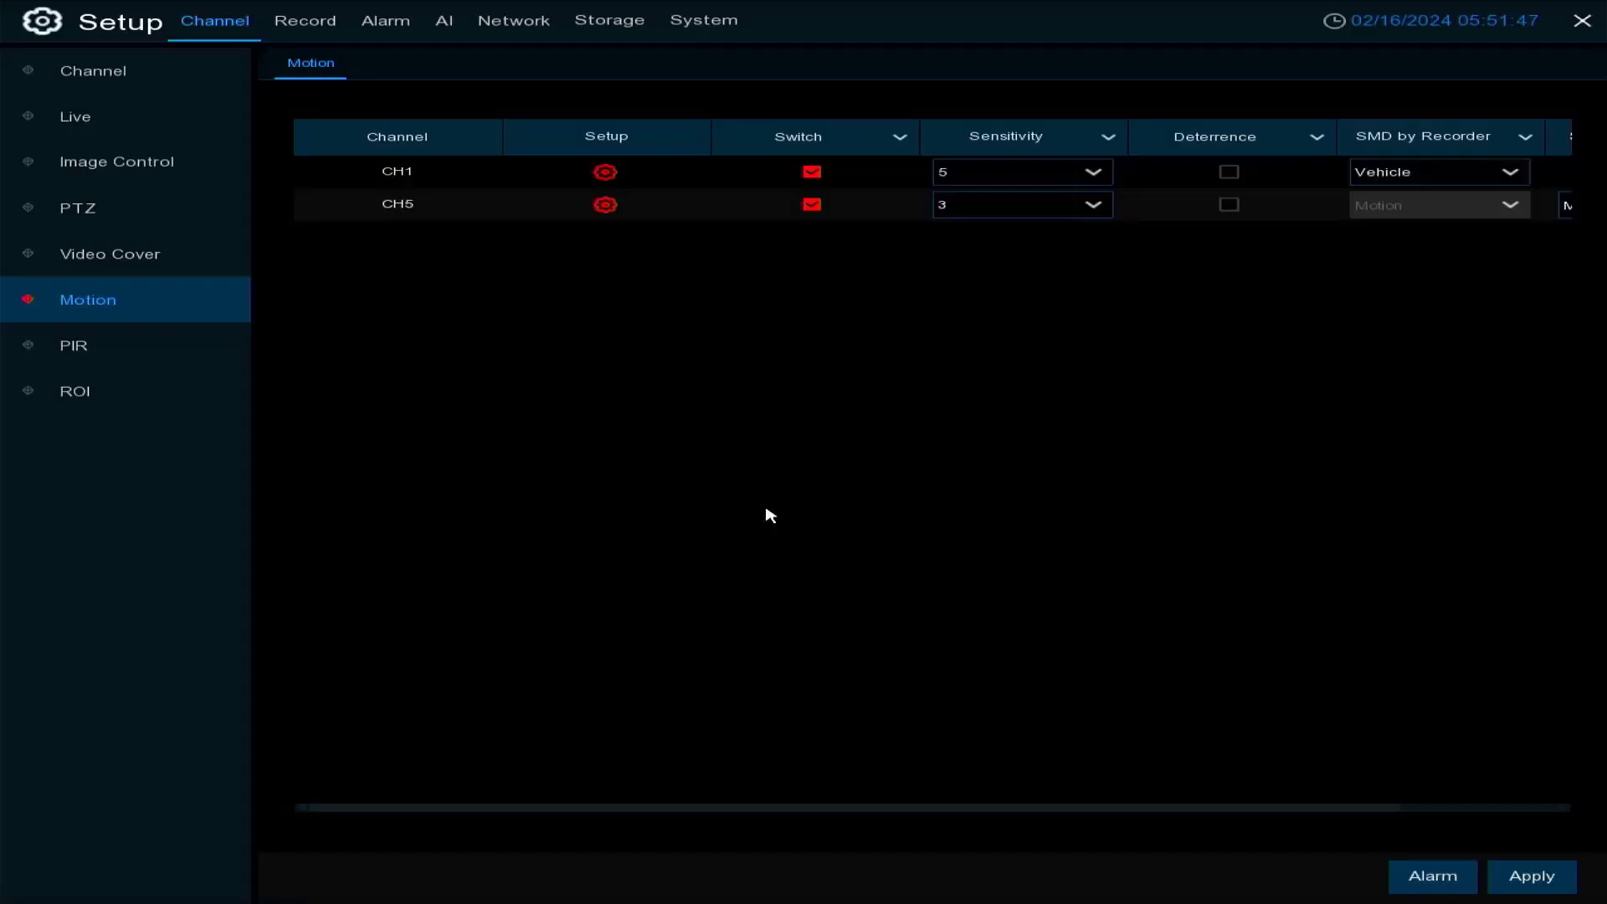
- Review CH1's PIR detection area with its switch and sensitivity settings, and return to the PIR list
{"action": "left_click", "coordinate": [93, 359]}
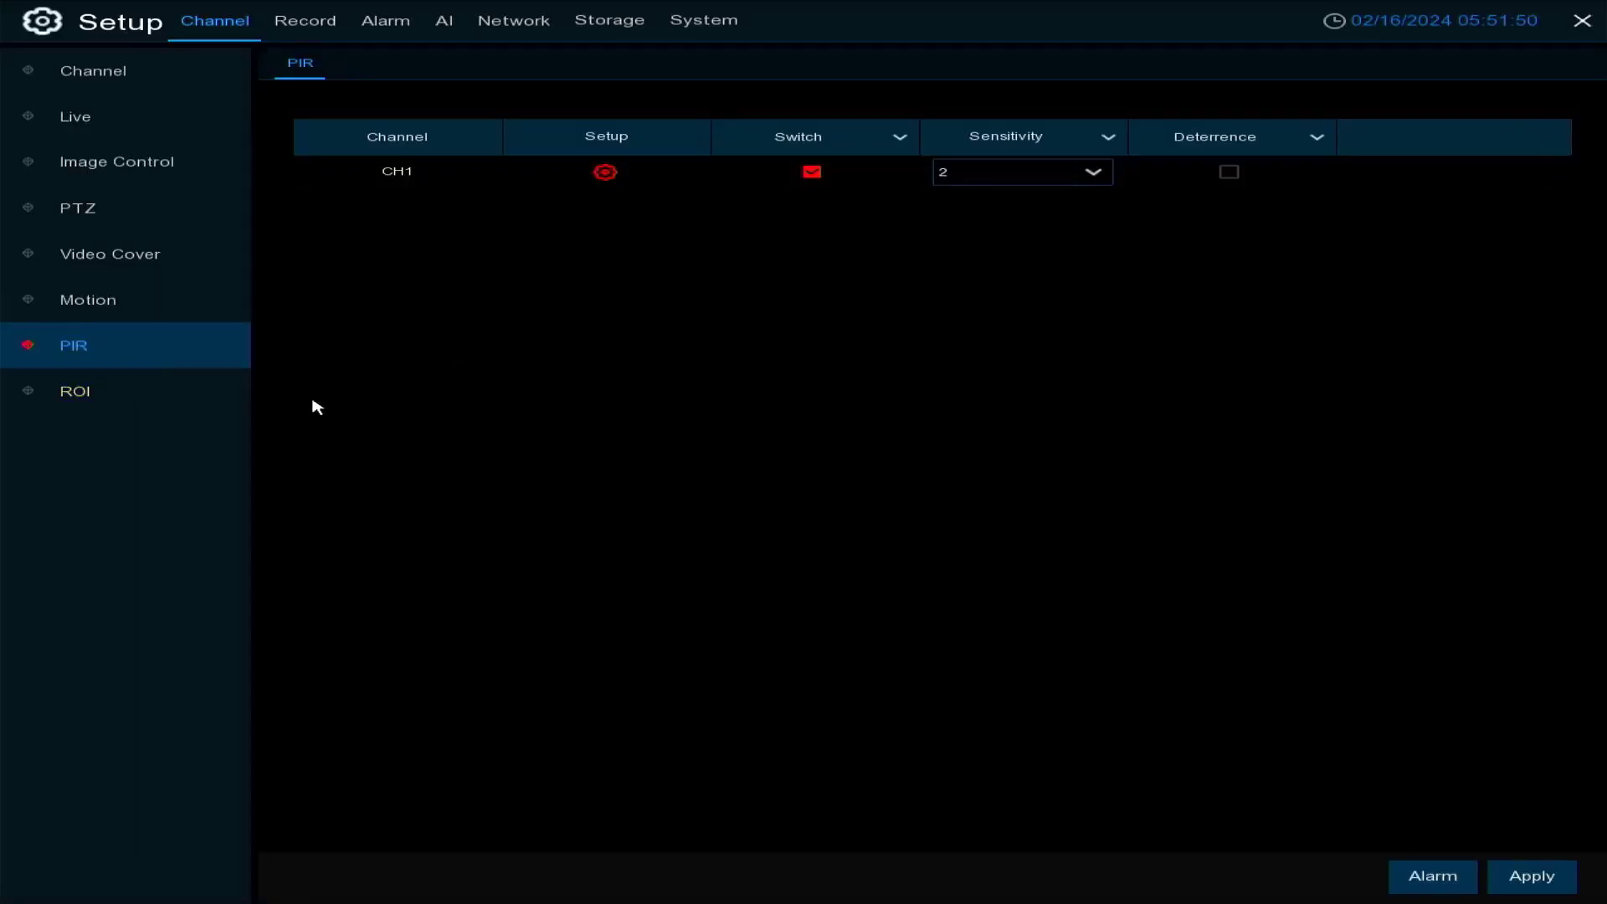
{"action": "left_click", "coordinate": [605, 173]}
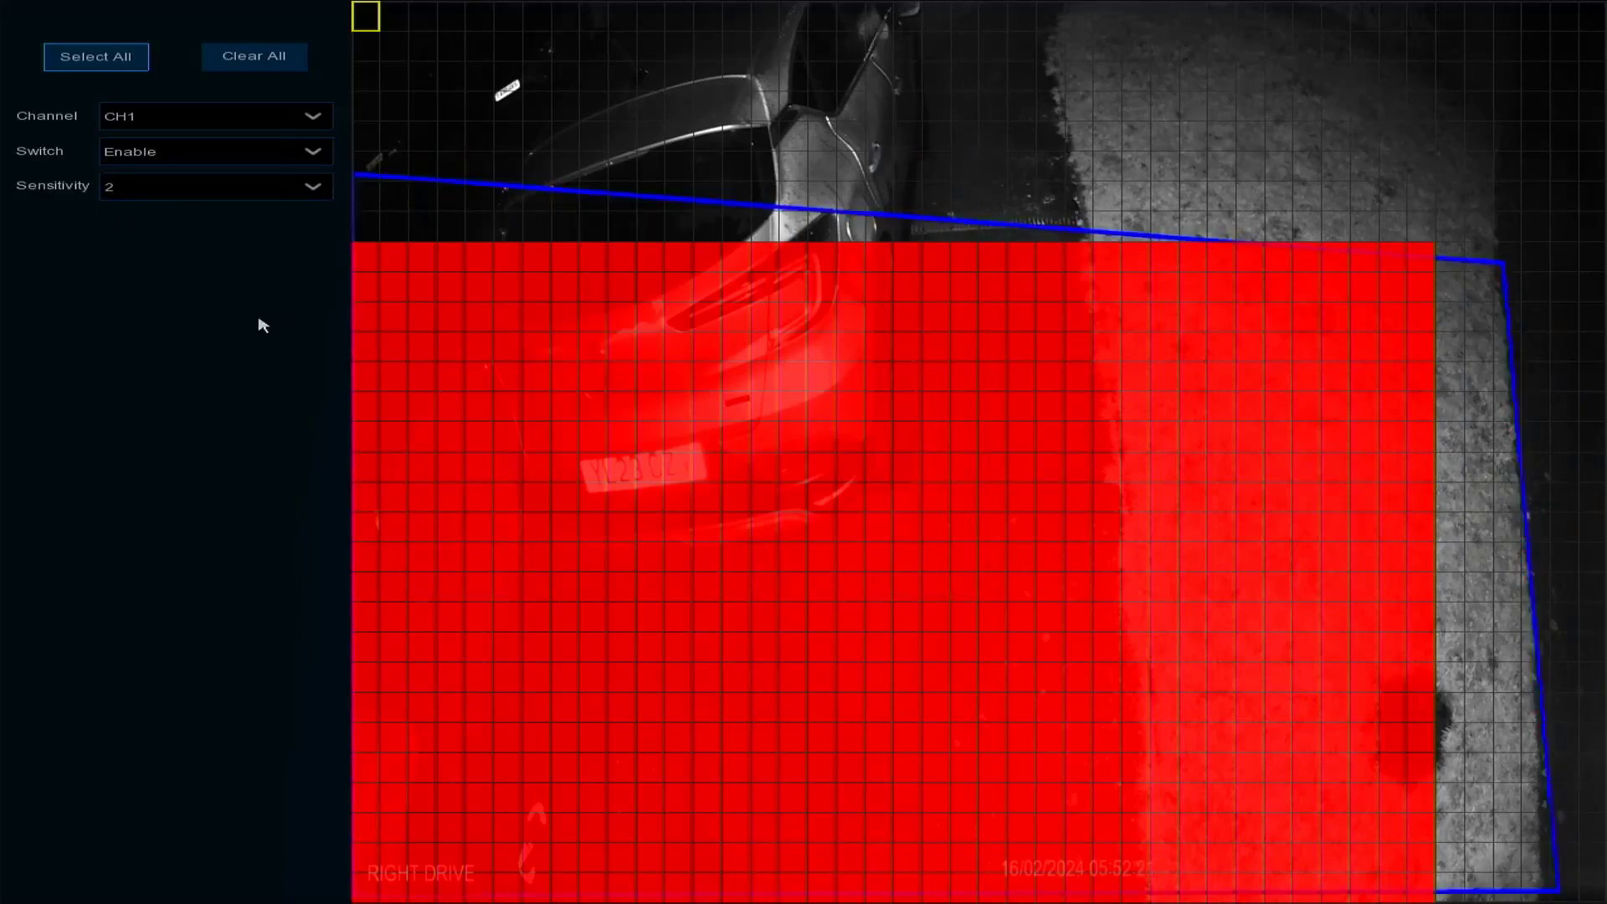
{"action": "right_click", "coordinate": [189, 360]}
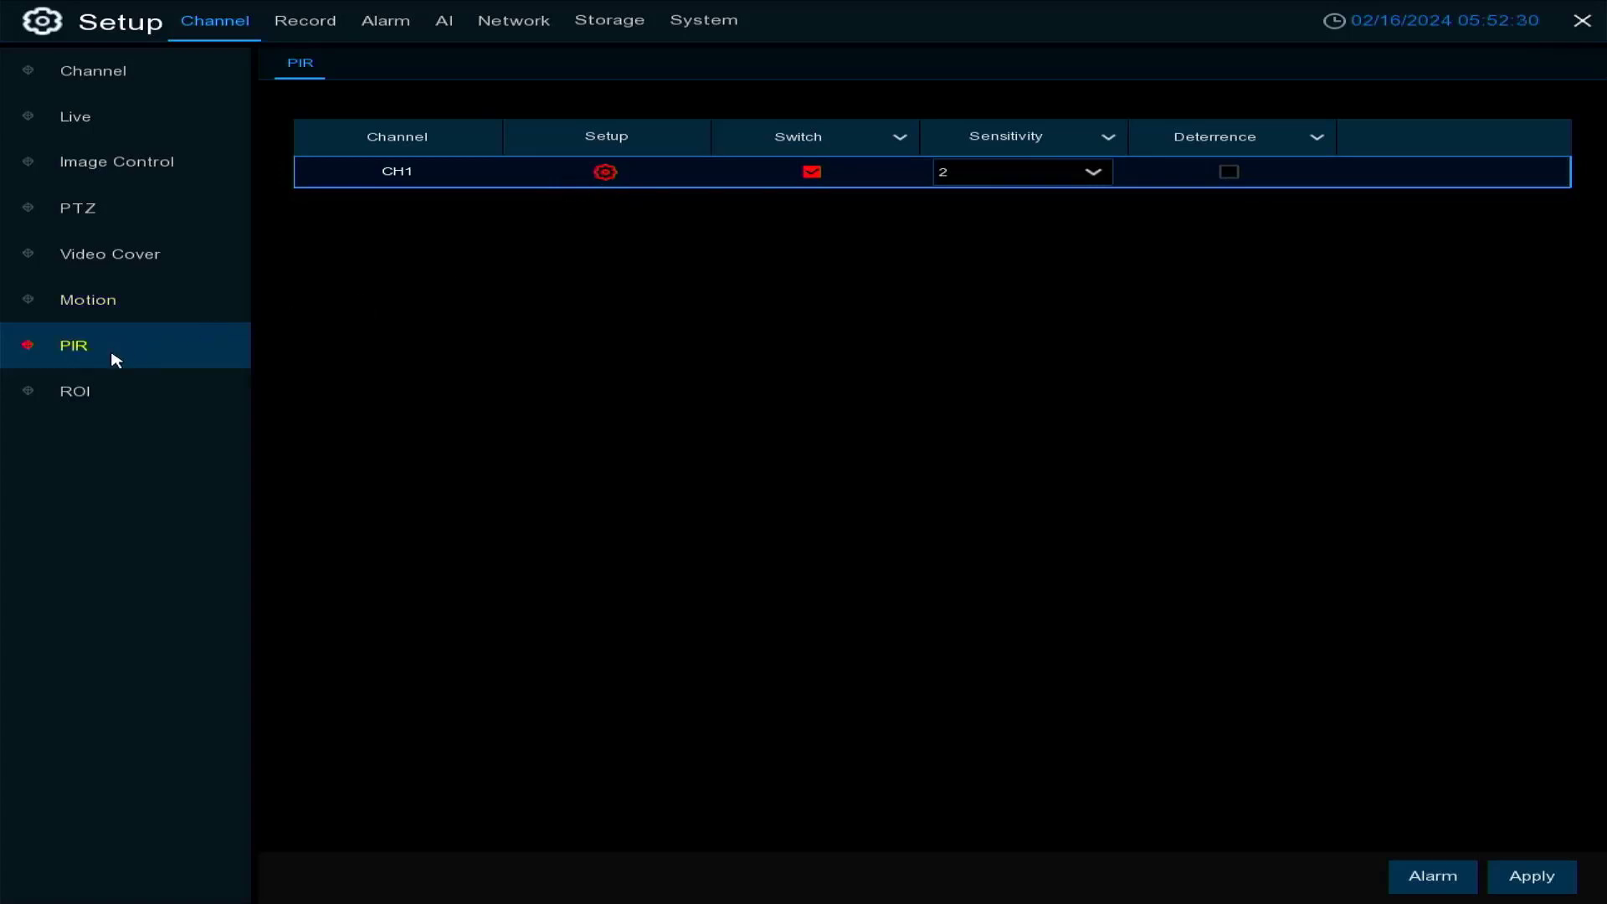
- Open CH1's PIR alarm settings and review the Buzzer, Alarm Out and Post Recording choices
{"action": "left_click", "coordinate": [1449, 879]}
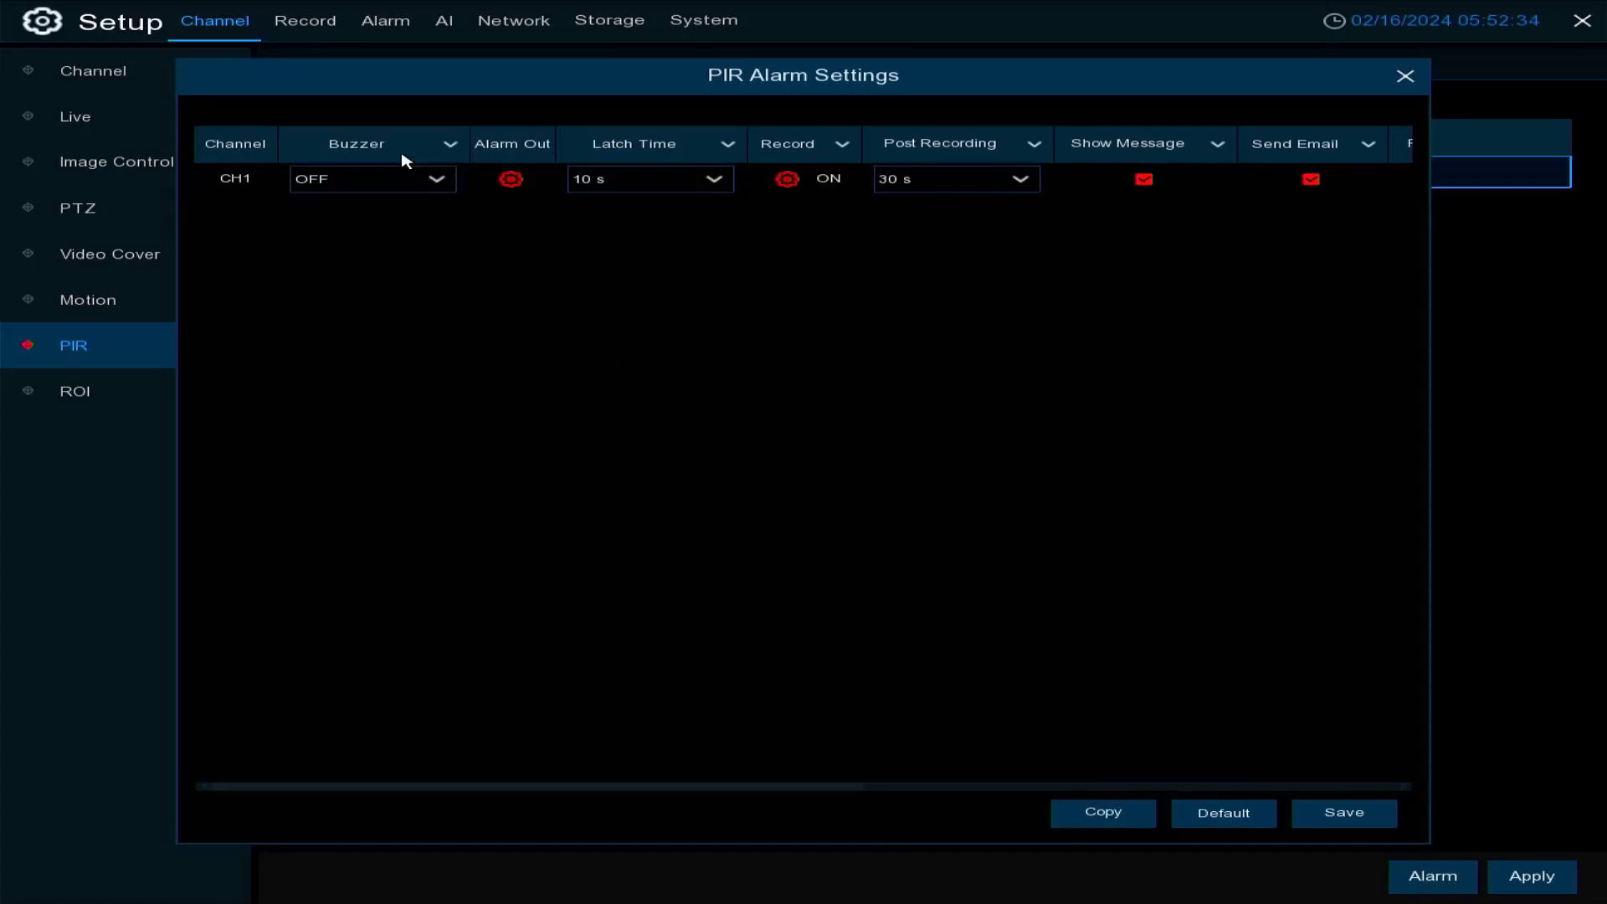
{"action": "left_click", "coordinate": [445, 185]}
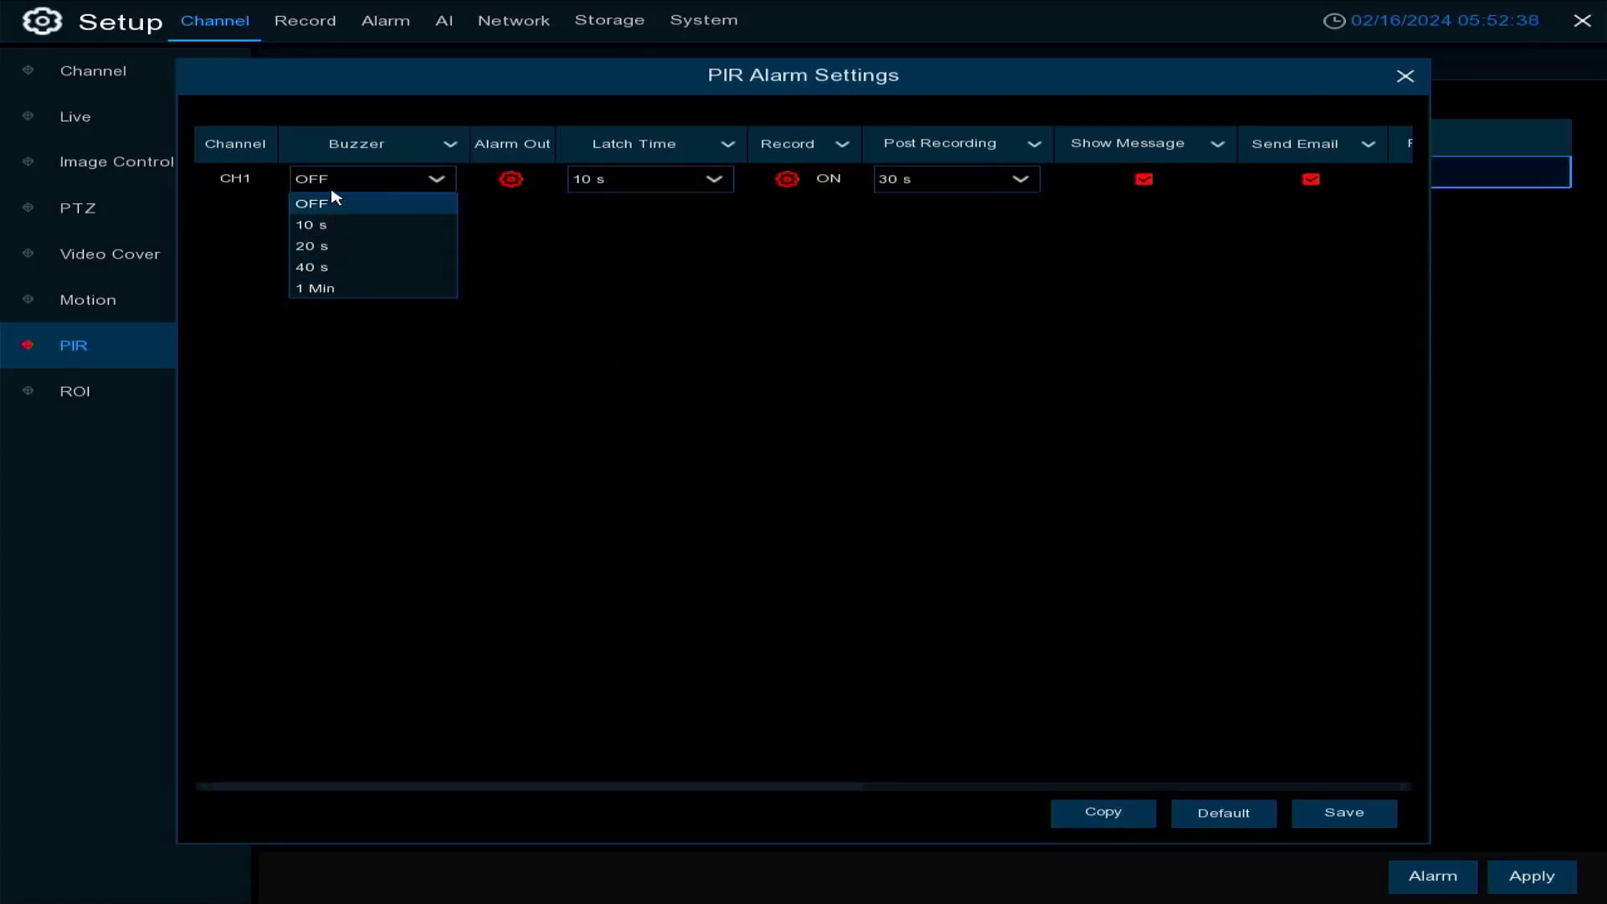
{"action": "left_click", "coordinate": [571, 269]}
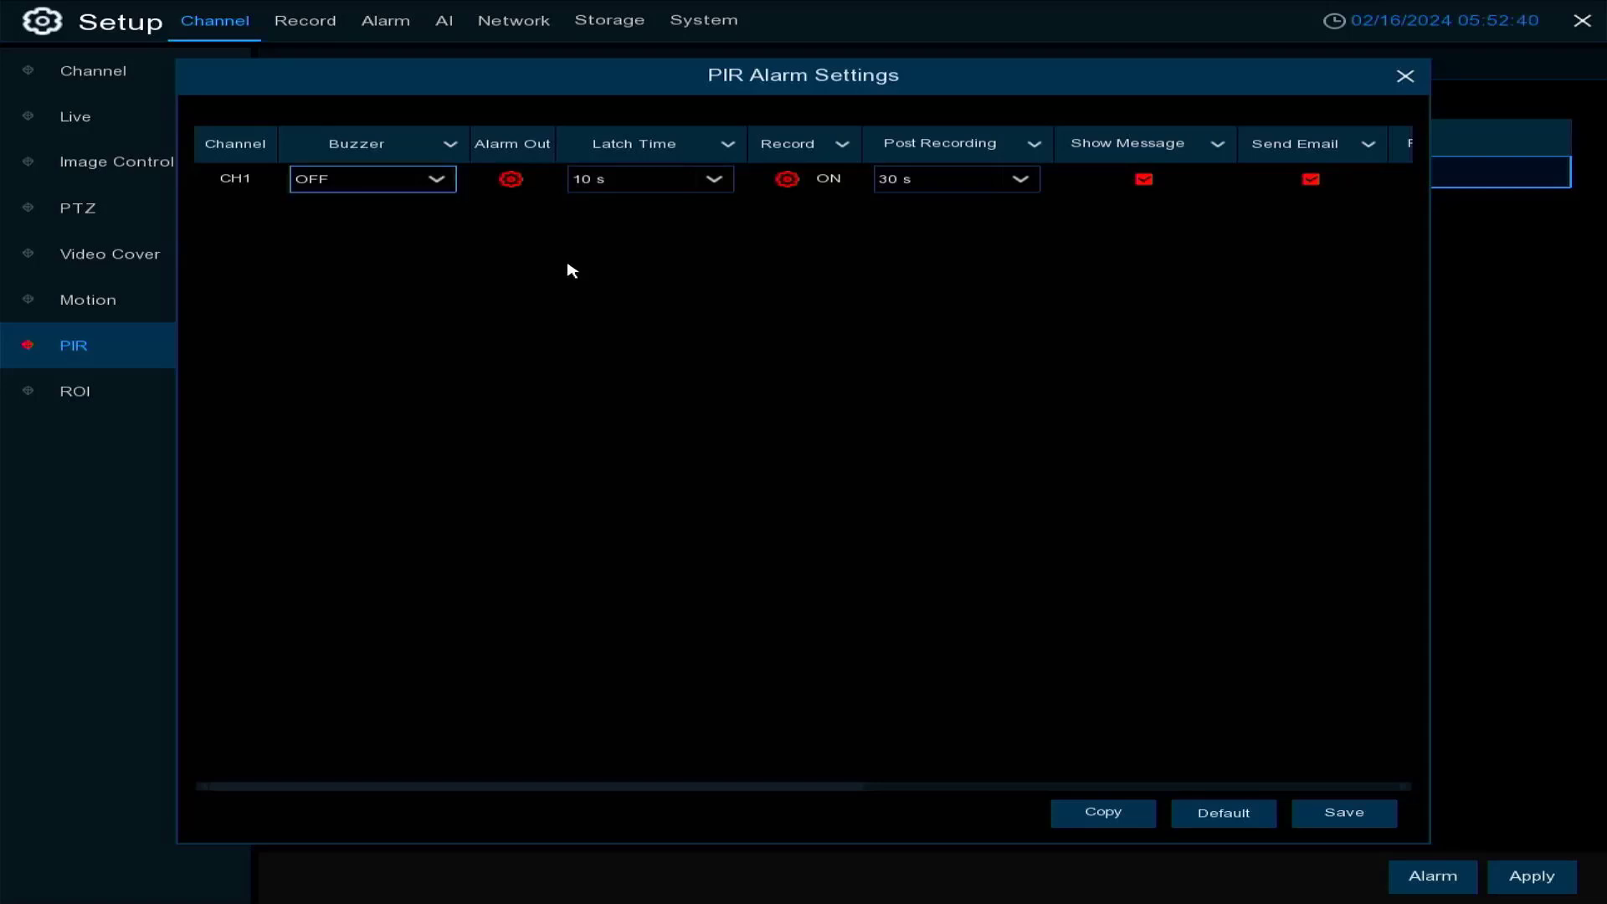
{"action": "left_click", "coordinate": [513, 183]}
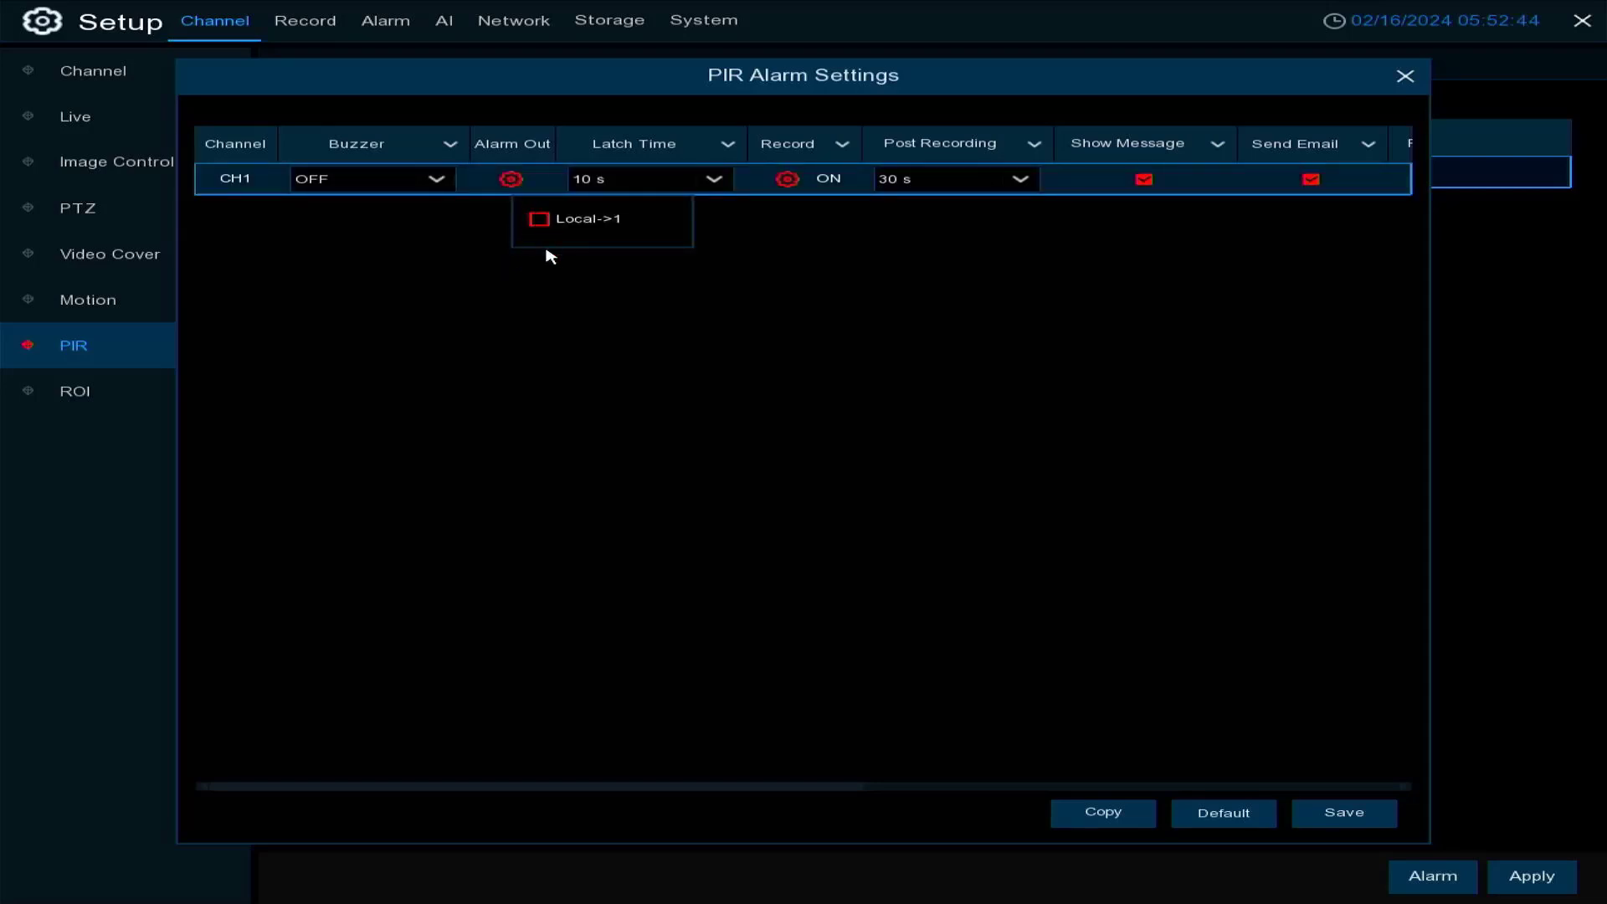
{"action": "left_click", "coordinate": [809, 350]}
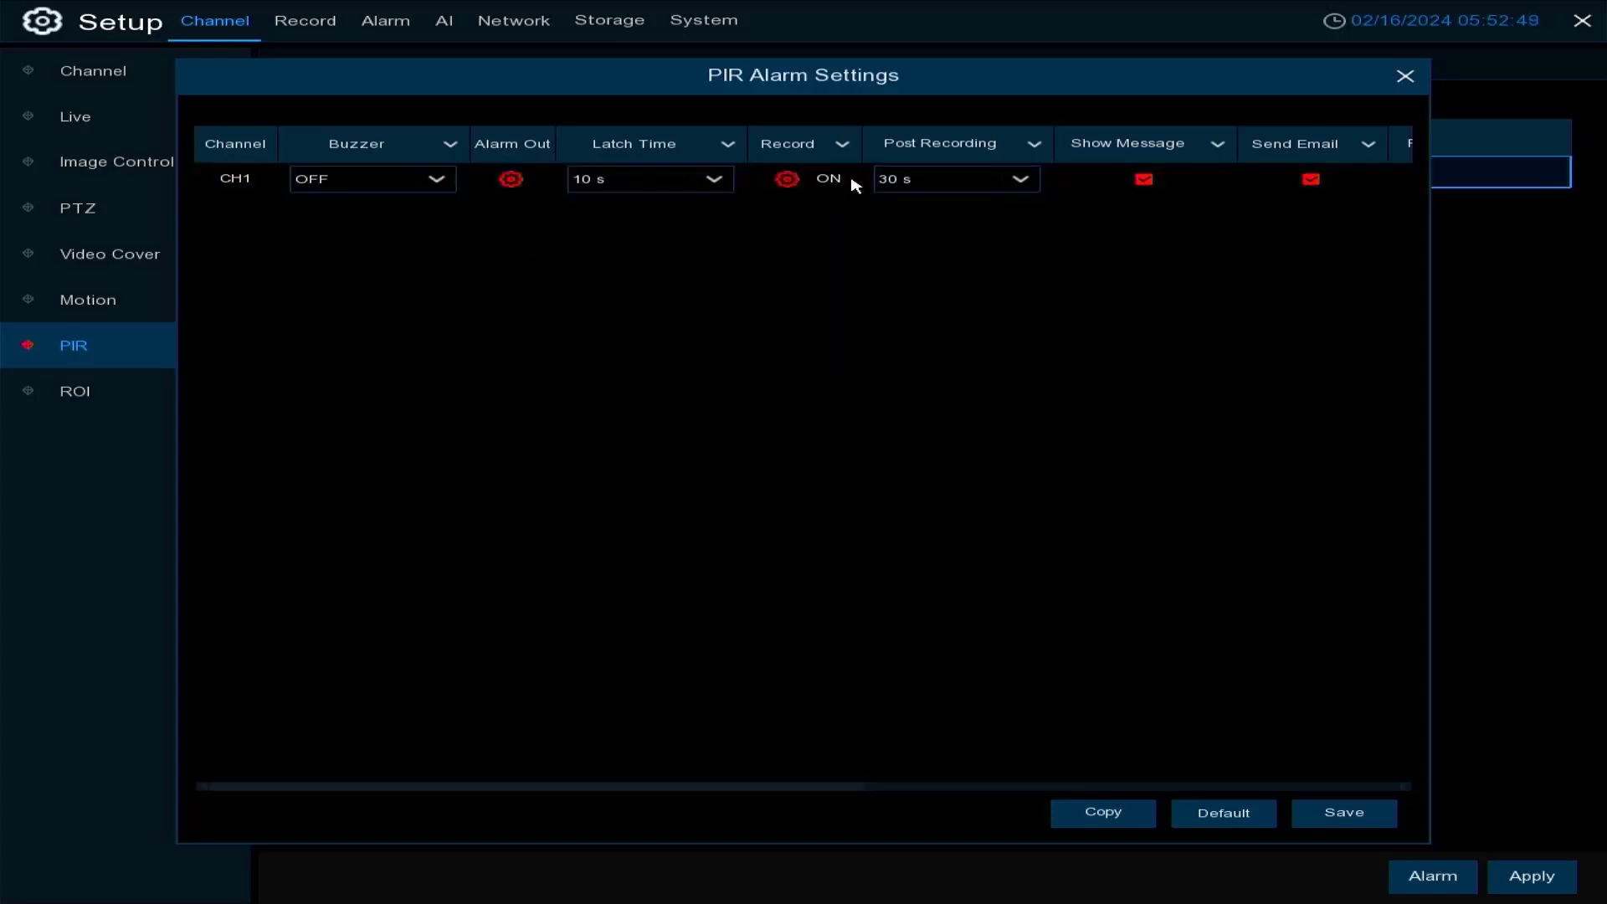
{"action": "left_click", "coordinate": [1010, 189]}
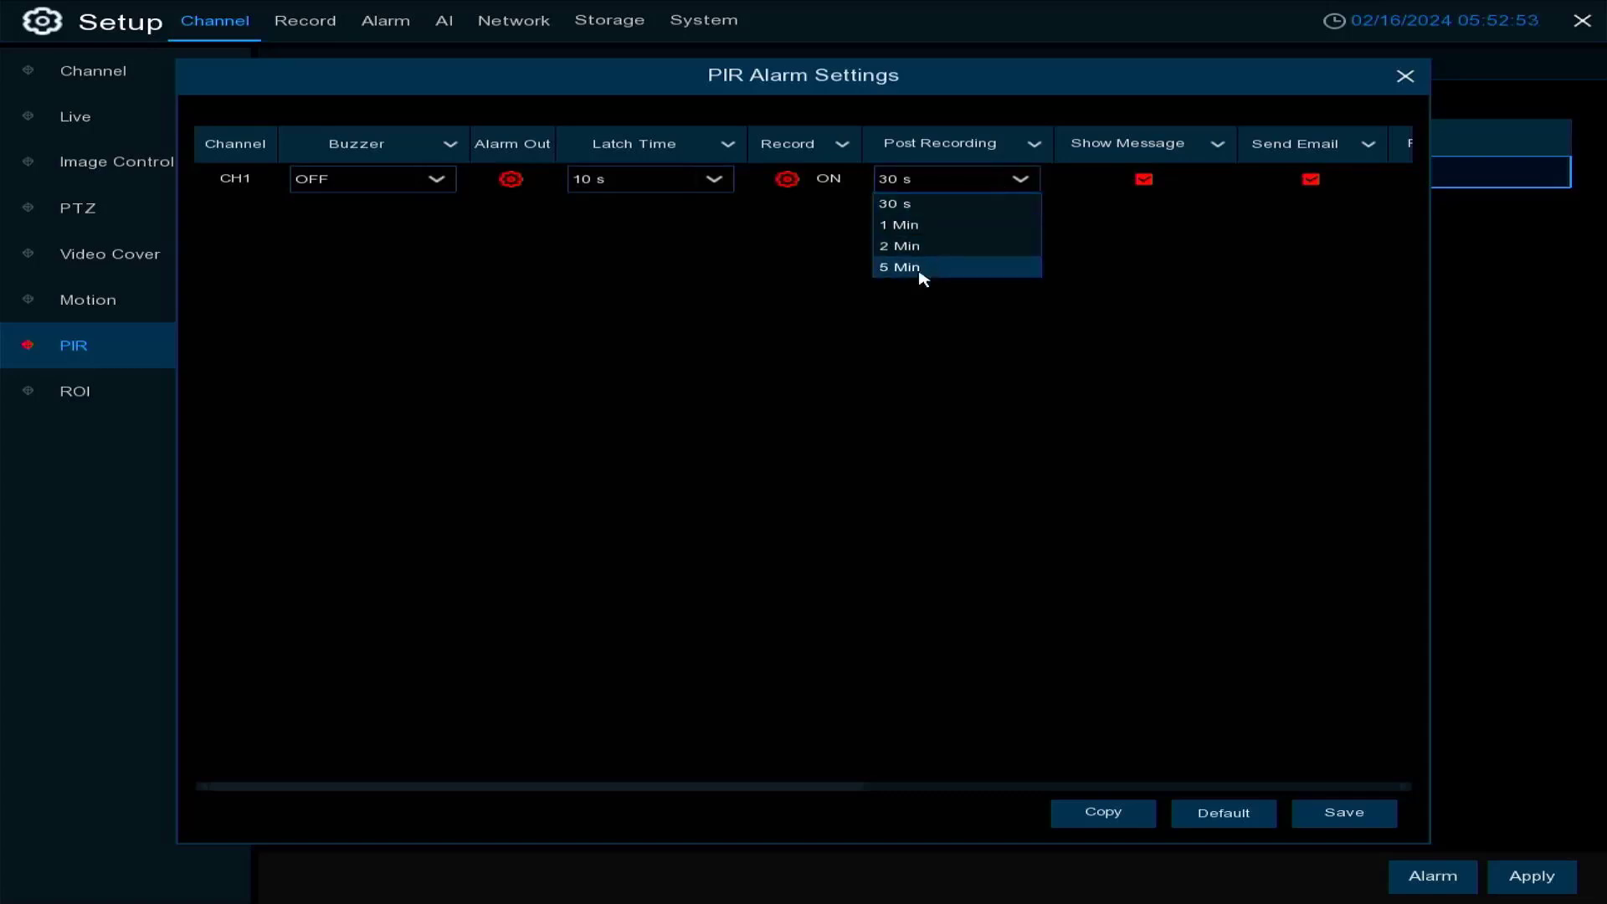
{"action": "left_click", "coordinate": [998, 399]}
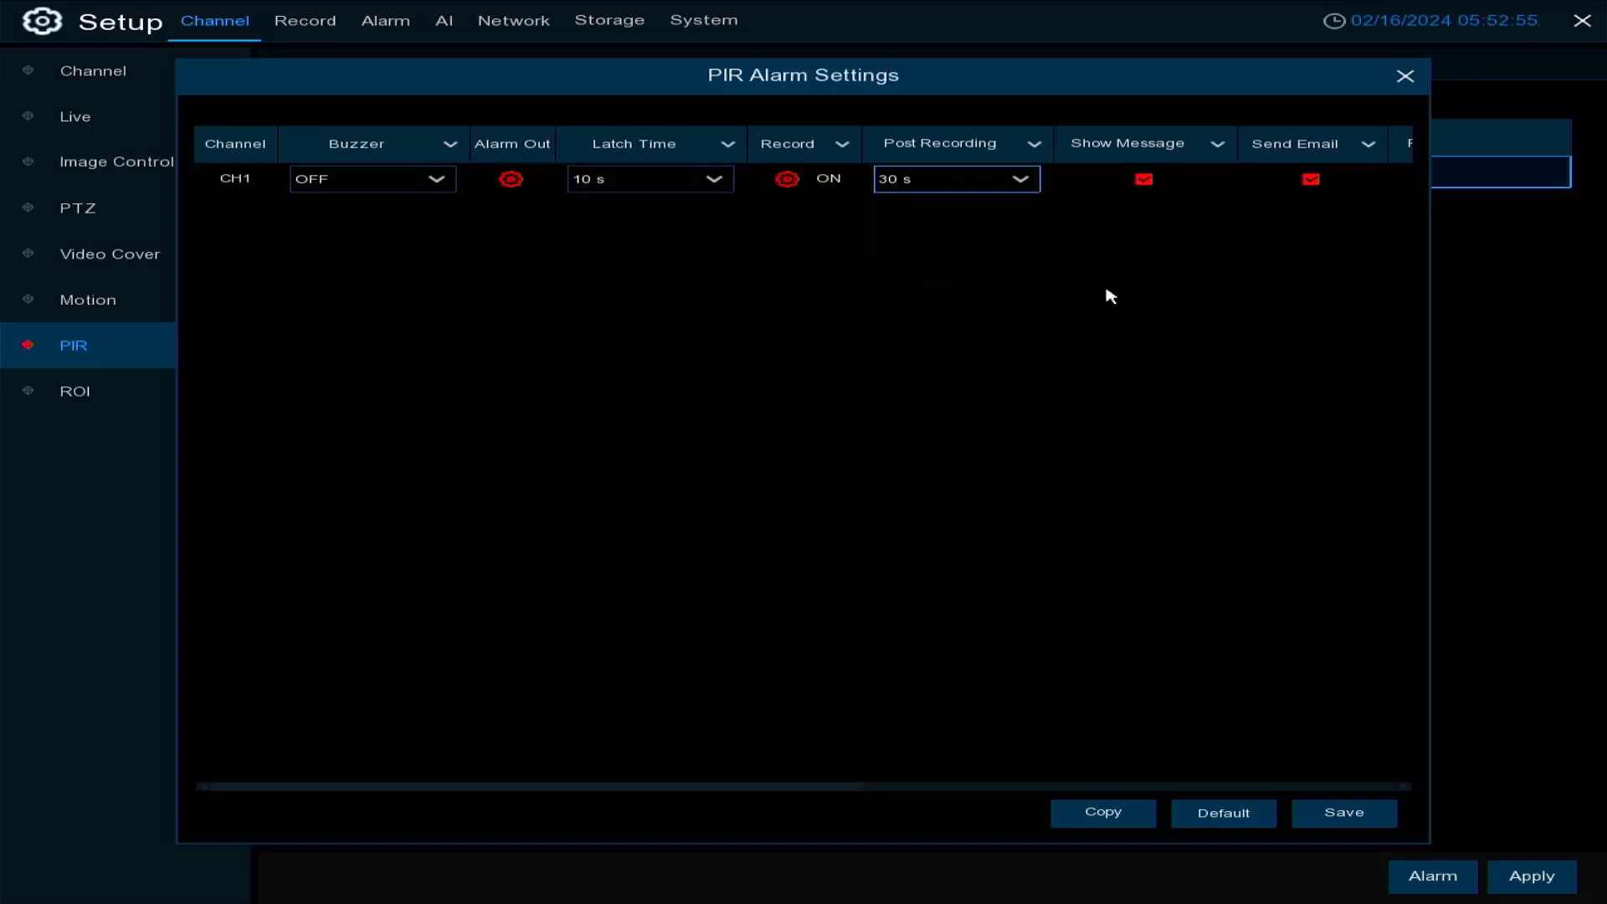
- Try Test as CH1's PIR voice prompt and close the alarm settings without saving
{"action": "left_click_drag", "start_coordinate": [811, 787], "coordinate": [1357, 808]}
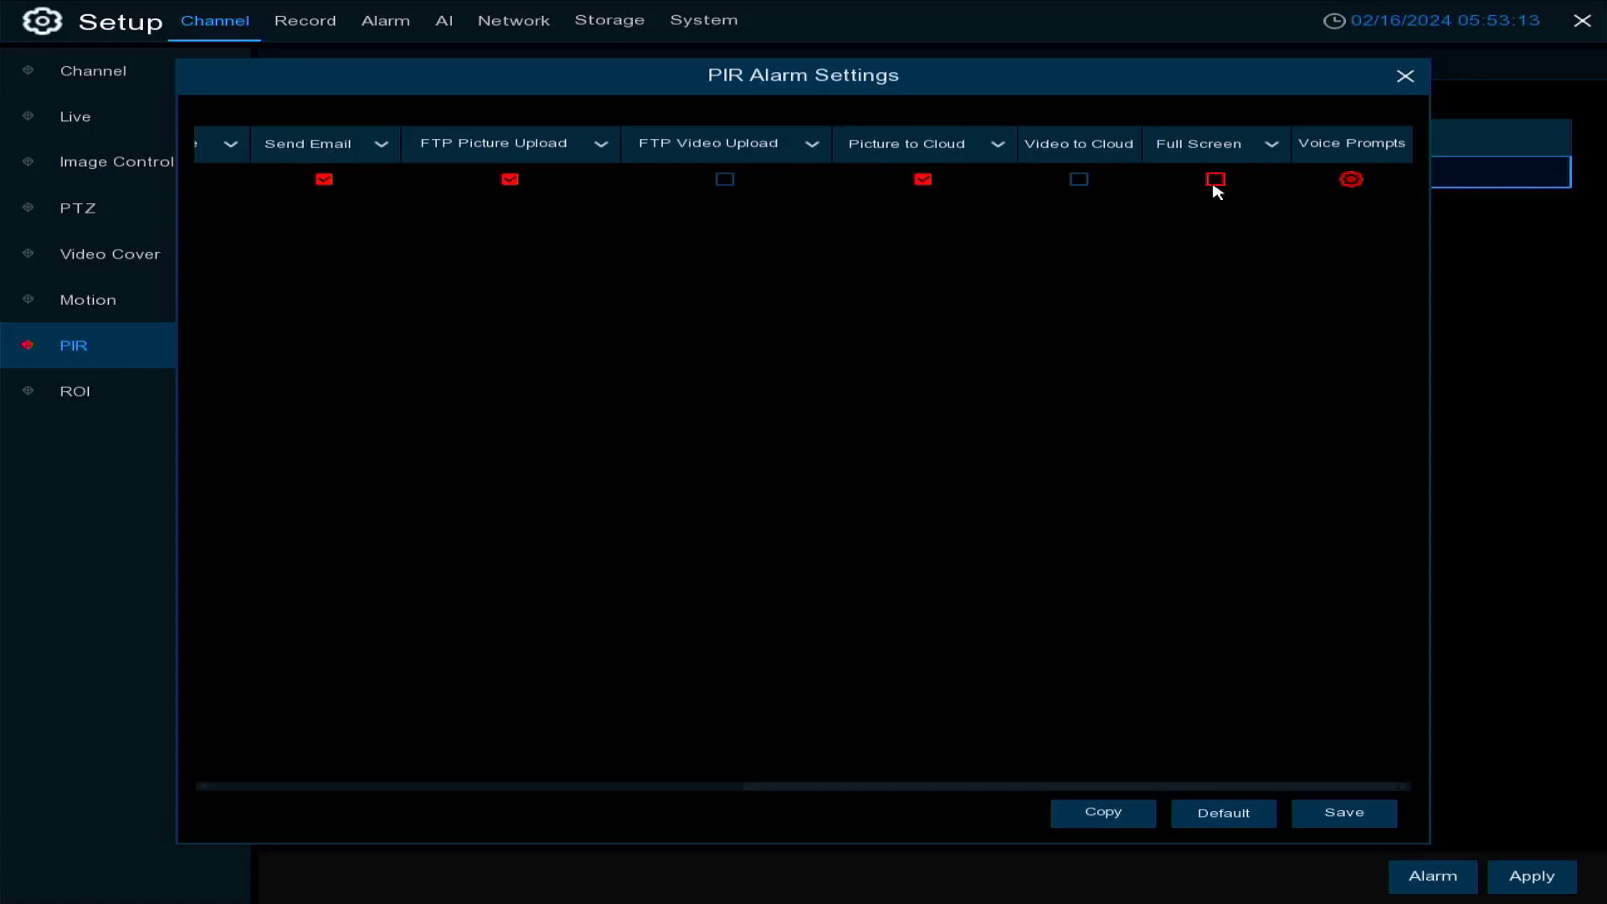
{"action": "left_click", "coordinate": [1349, 181]}
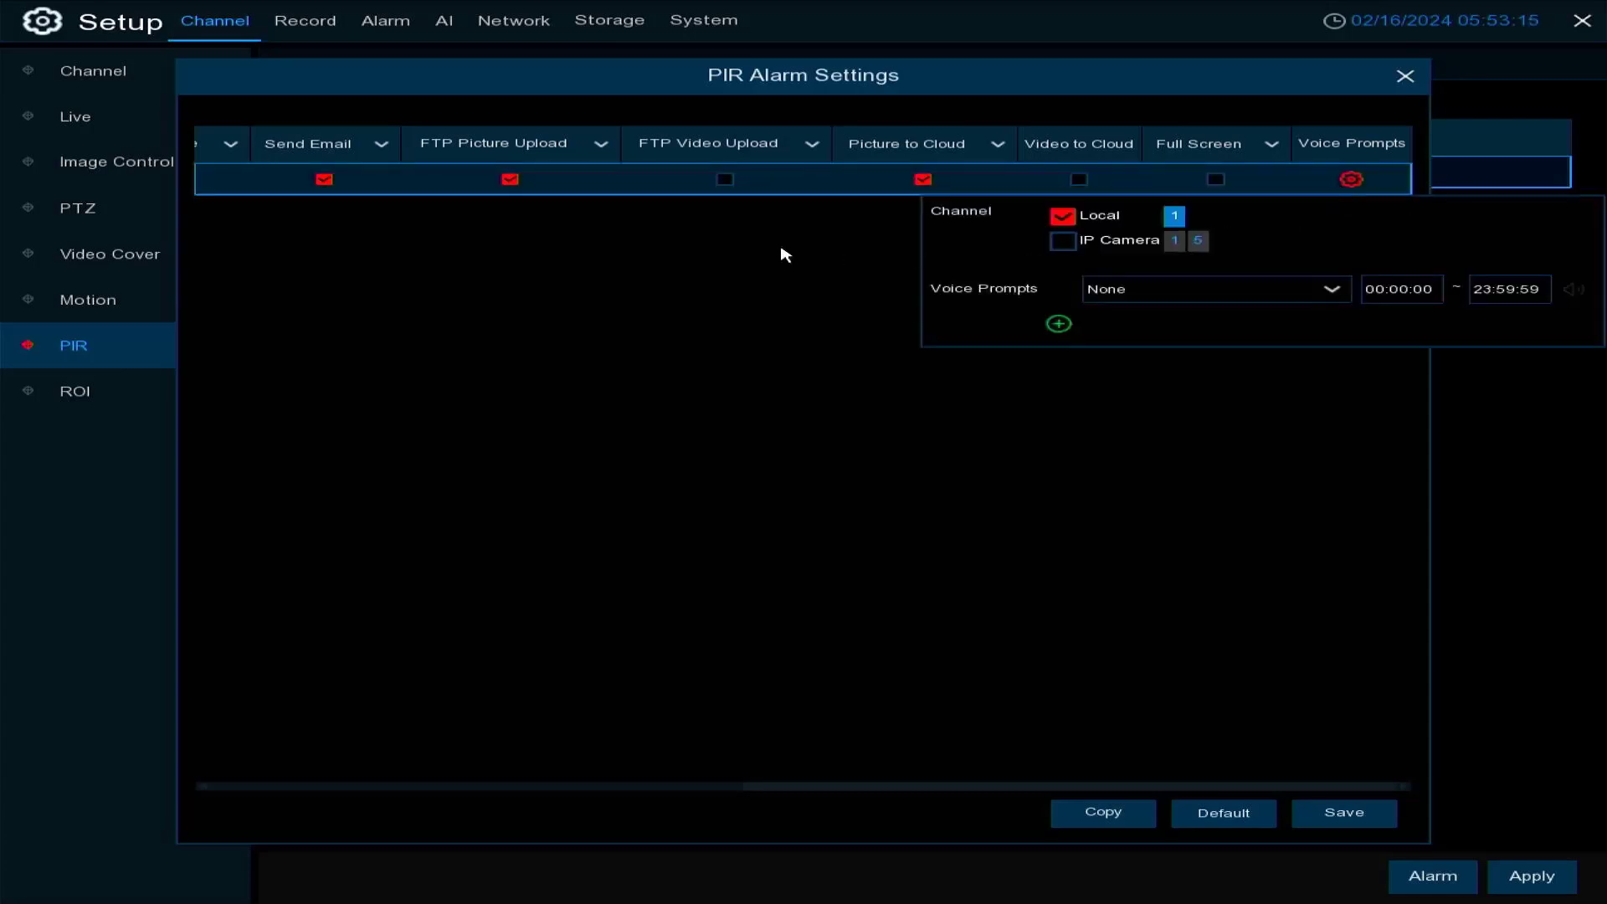
{"action": "left_click", "coordinate": [1335, 297]}
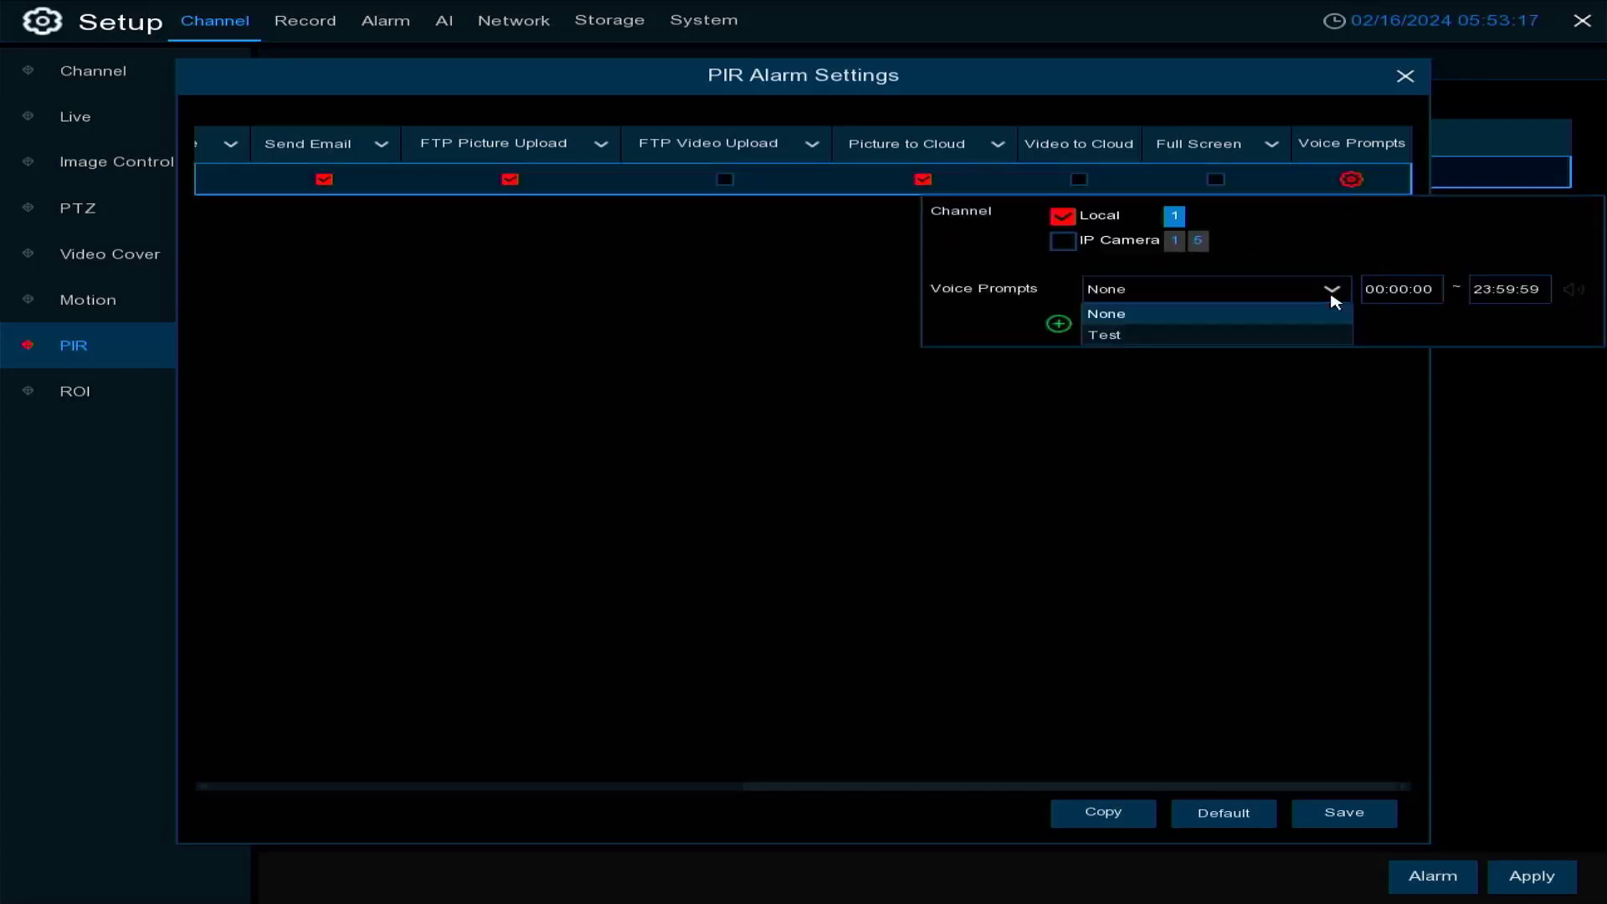
{"action": "left_click", "coordinate": [1114, 335]}
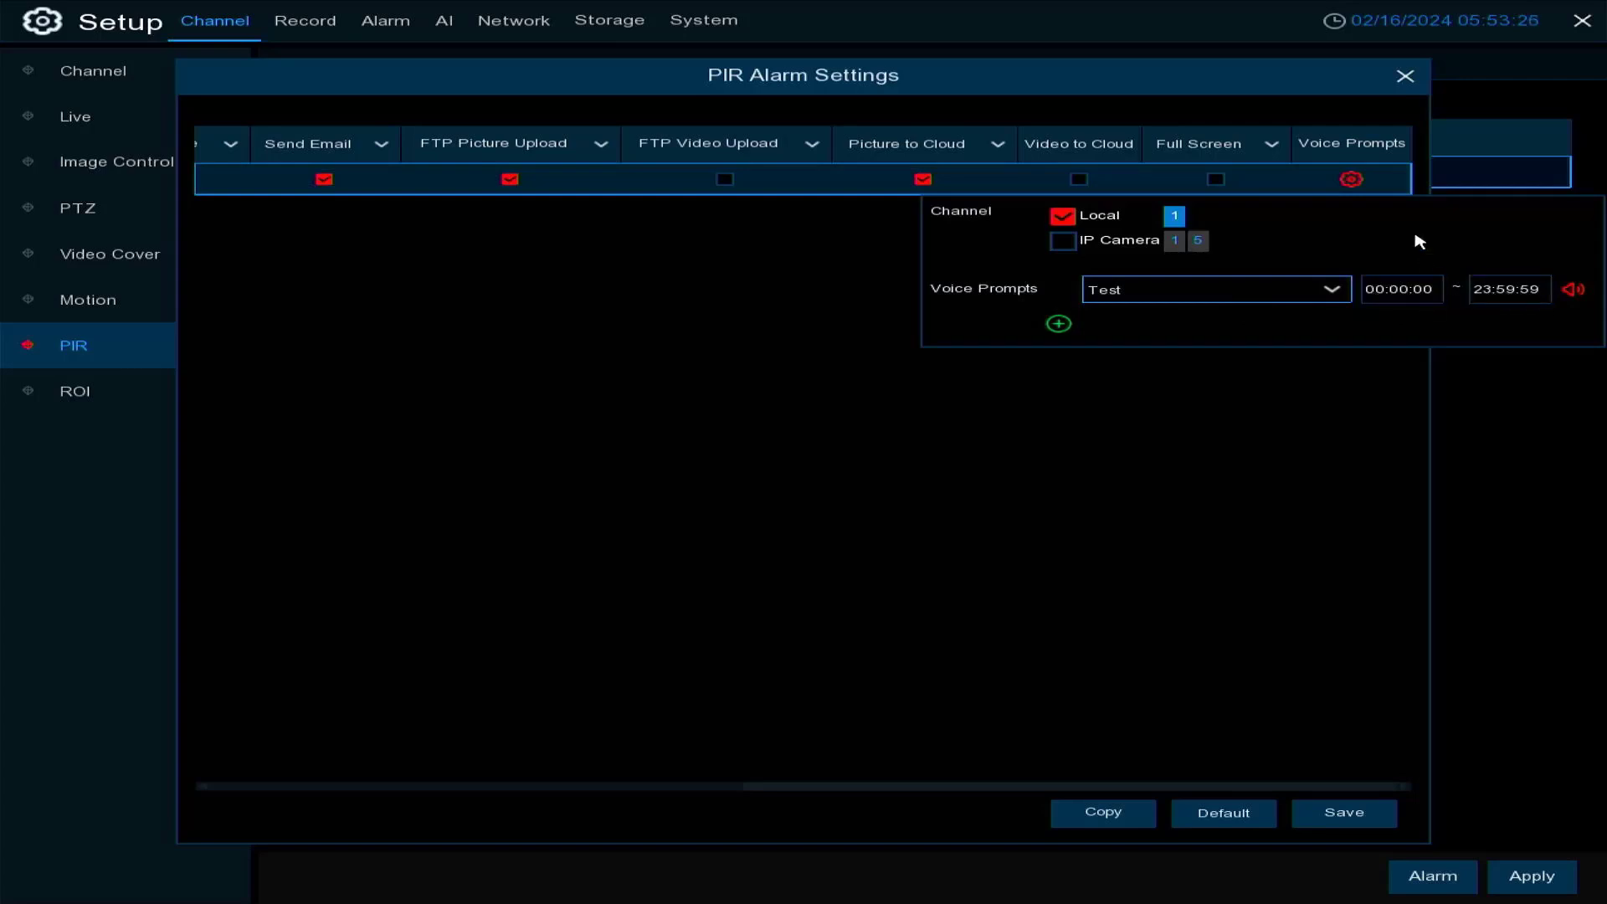
{"action": "left_click", "coordinate": [1136, 559]}
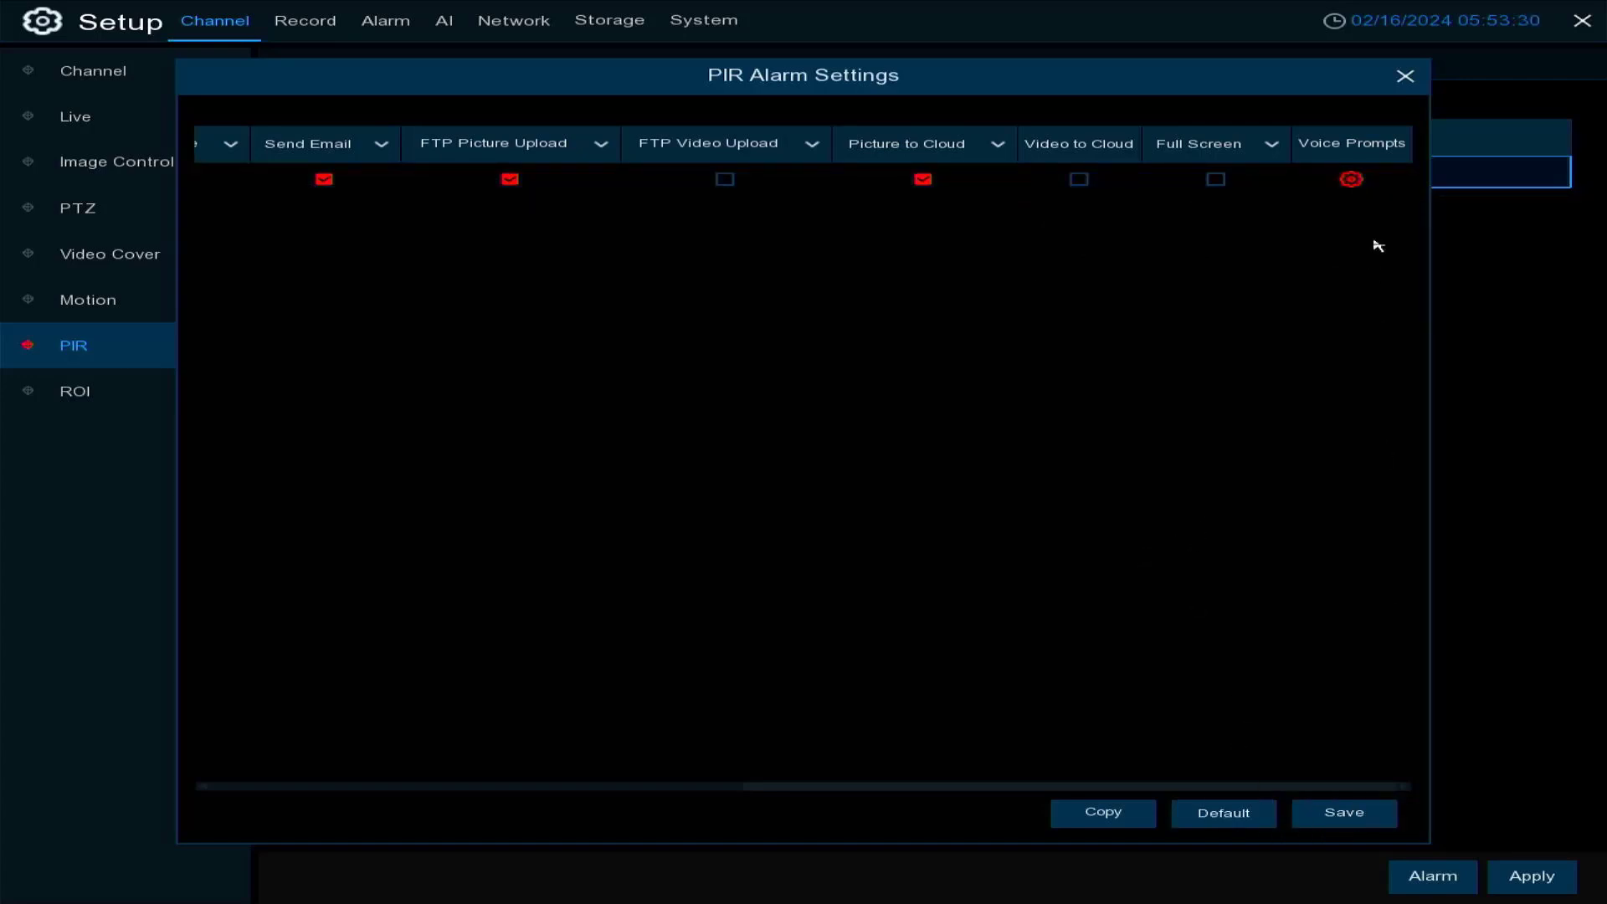
{"action": "left_click", "coordinate": [1405, 80]}
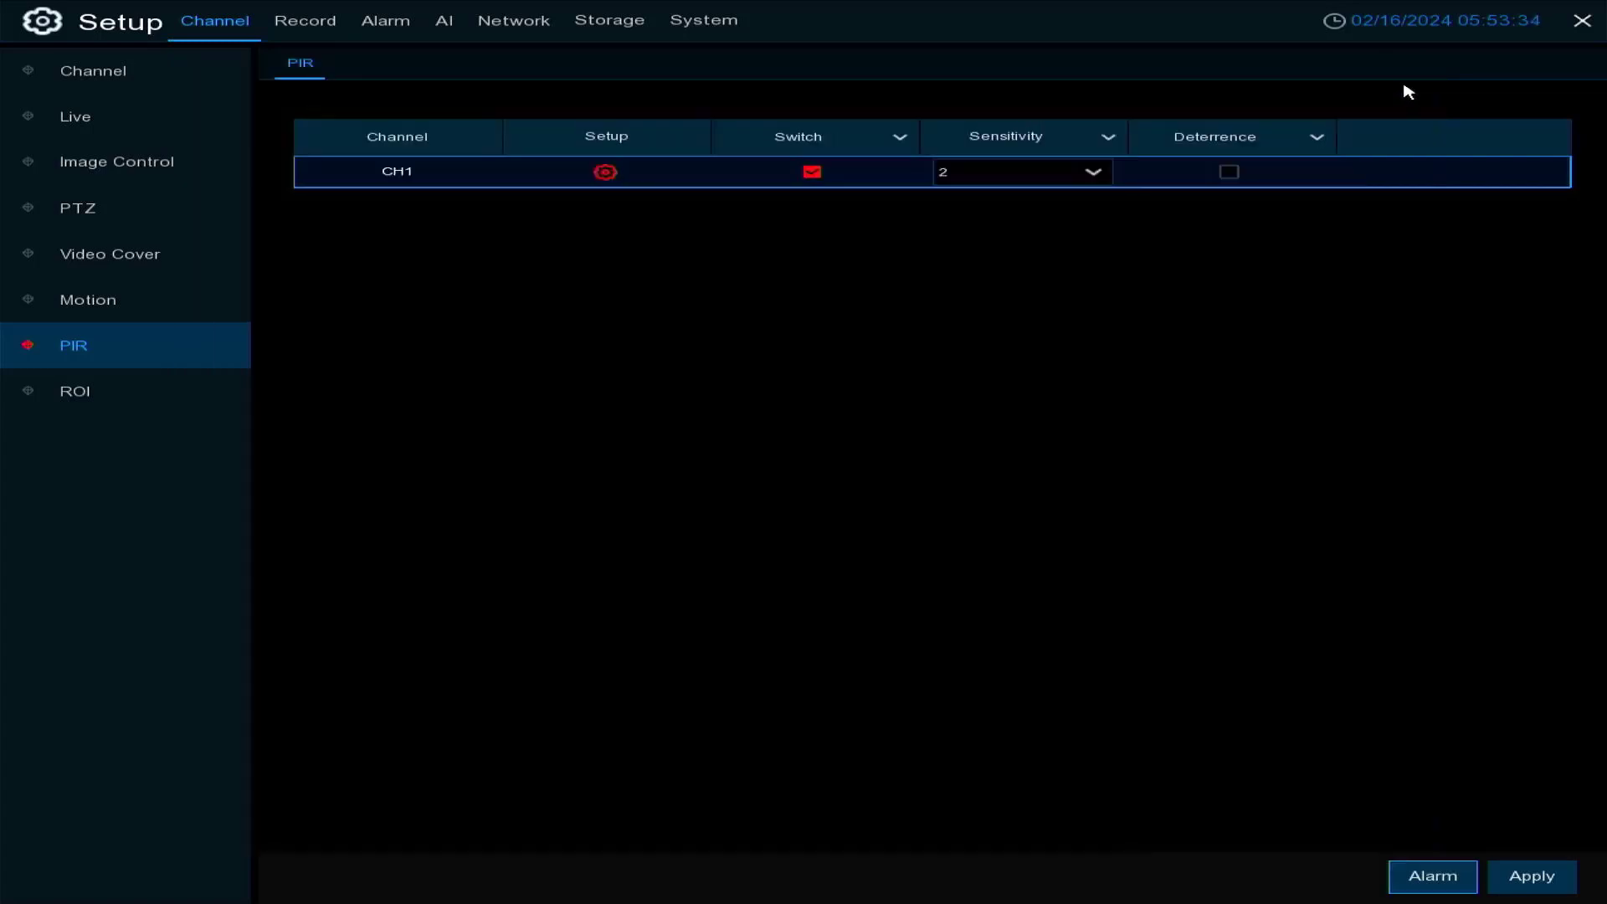
- Enable ROI region 1 for CH1, move its box onto the driveway behind the car, and exit Setup to the live view
{"action": "left_click", "coordinate": [99, 397]}
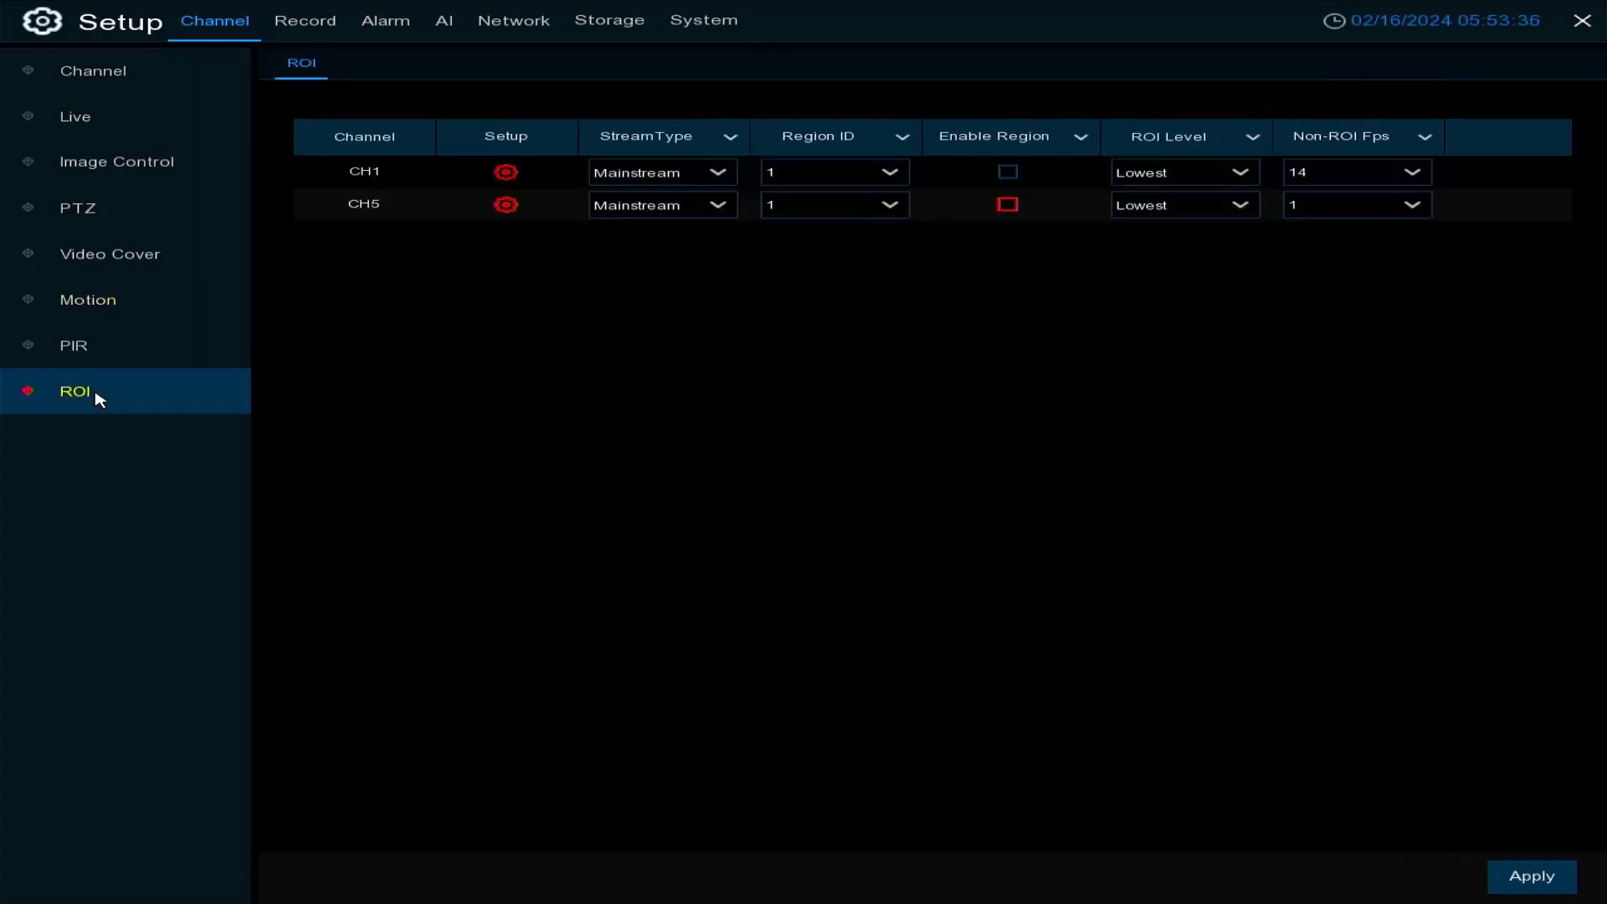
{"action": "left_click", "coordinate": [1006, 174]}
{"action": "left_click", "coordinate": [1005, 177]}
{"action": "left_click", "coordinate": [495, 174]}
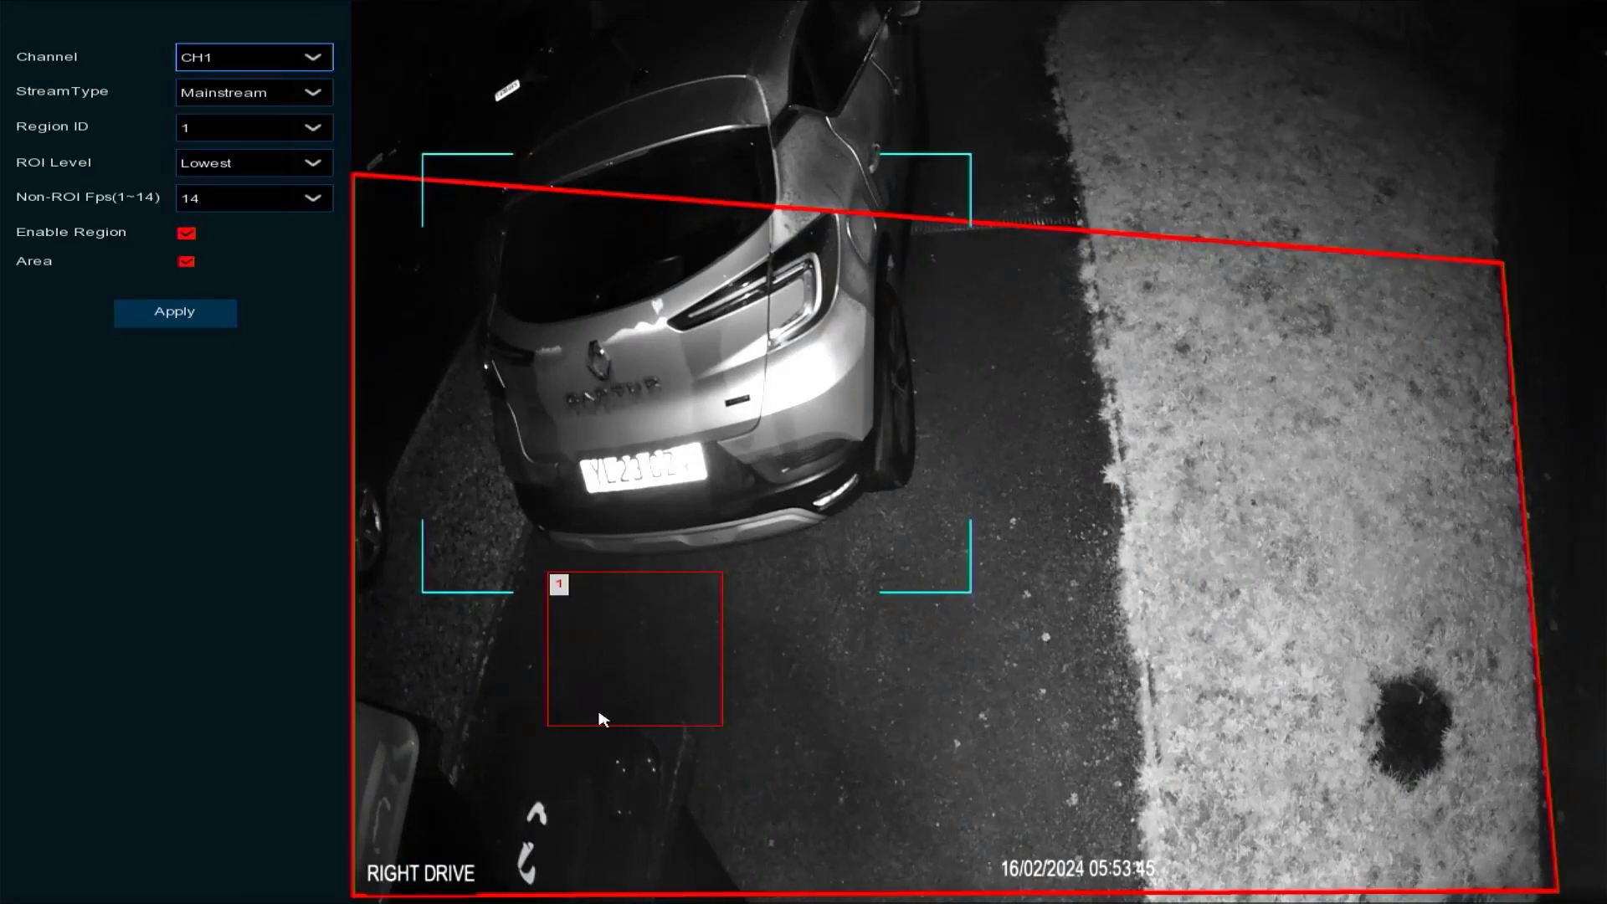
{"action": "left_click_drag", "start_coordinate": [576, 590], "coordinate": [740, 659]}
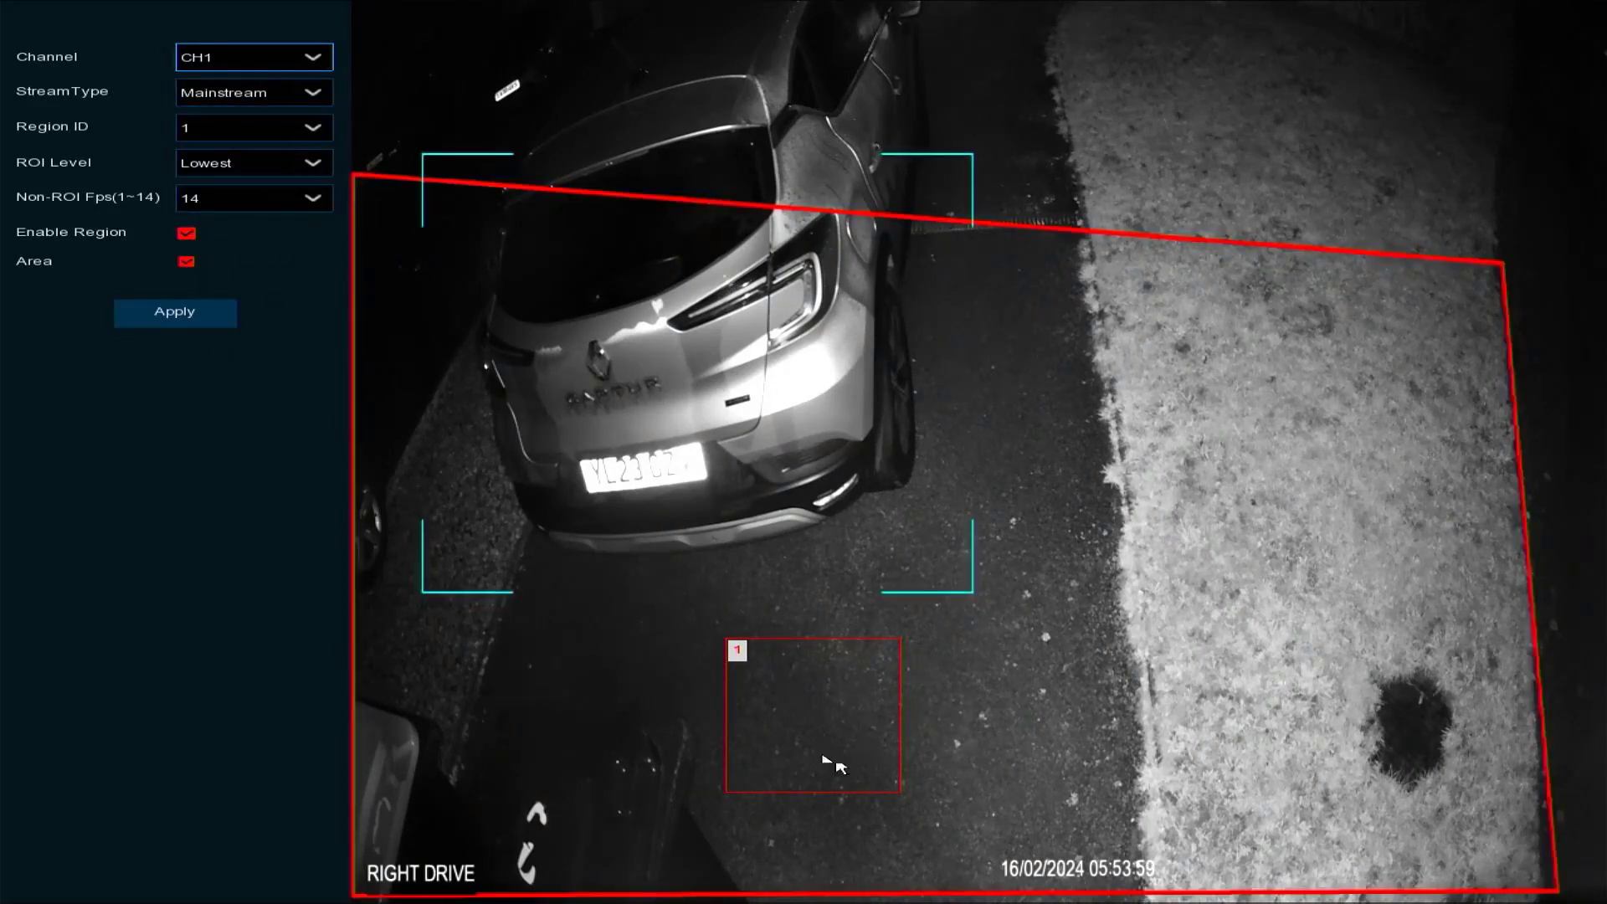
{"action": "right_click", "coordinate": [739, 656]}
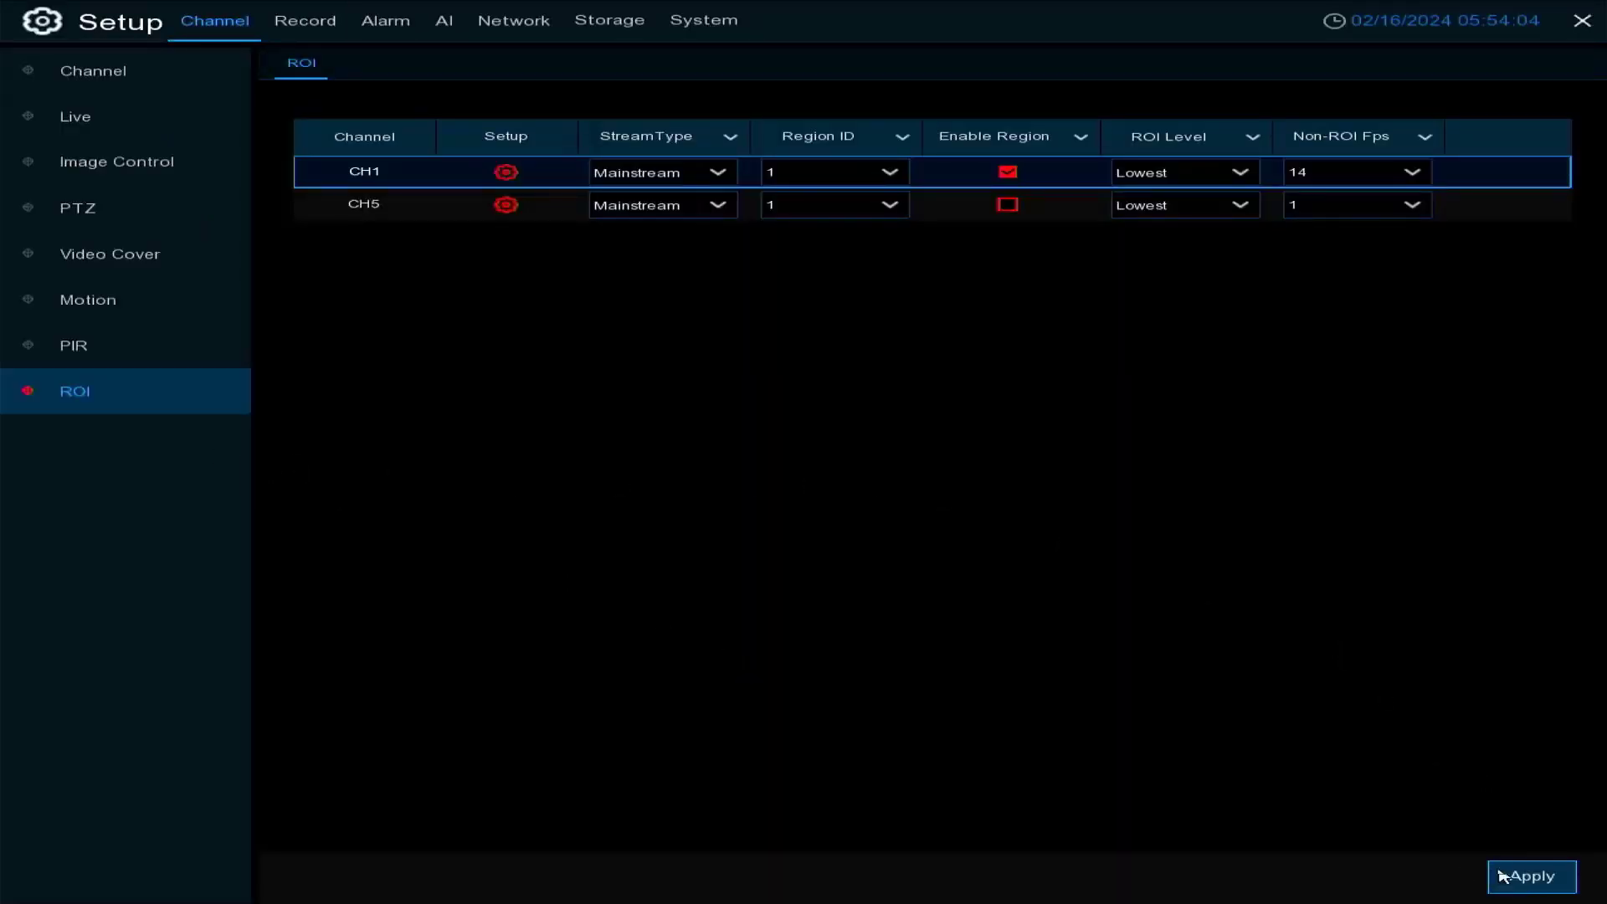
{"action": "left_click", "coordinate": [1582, 24]}
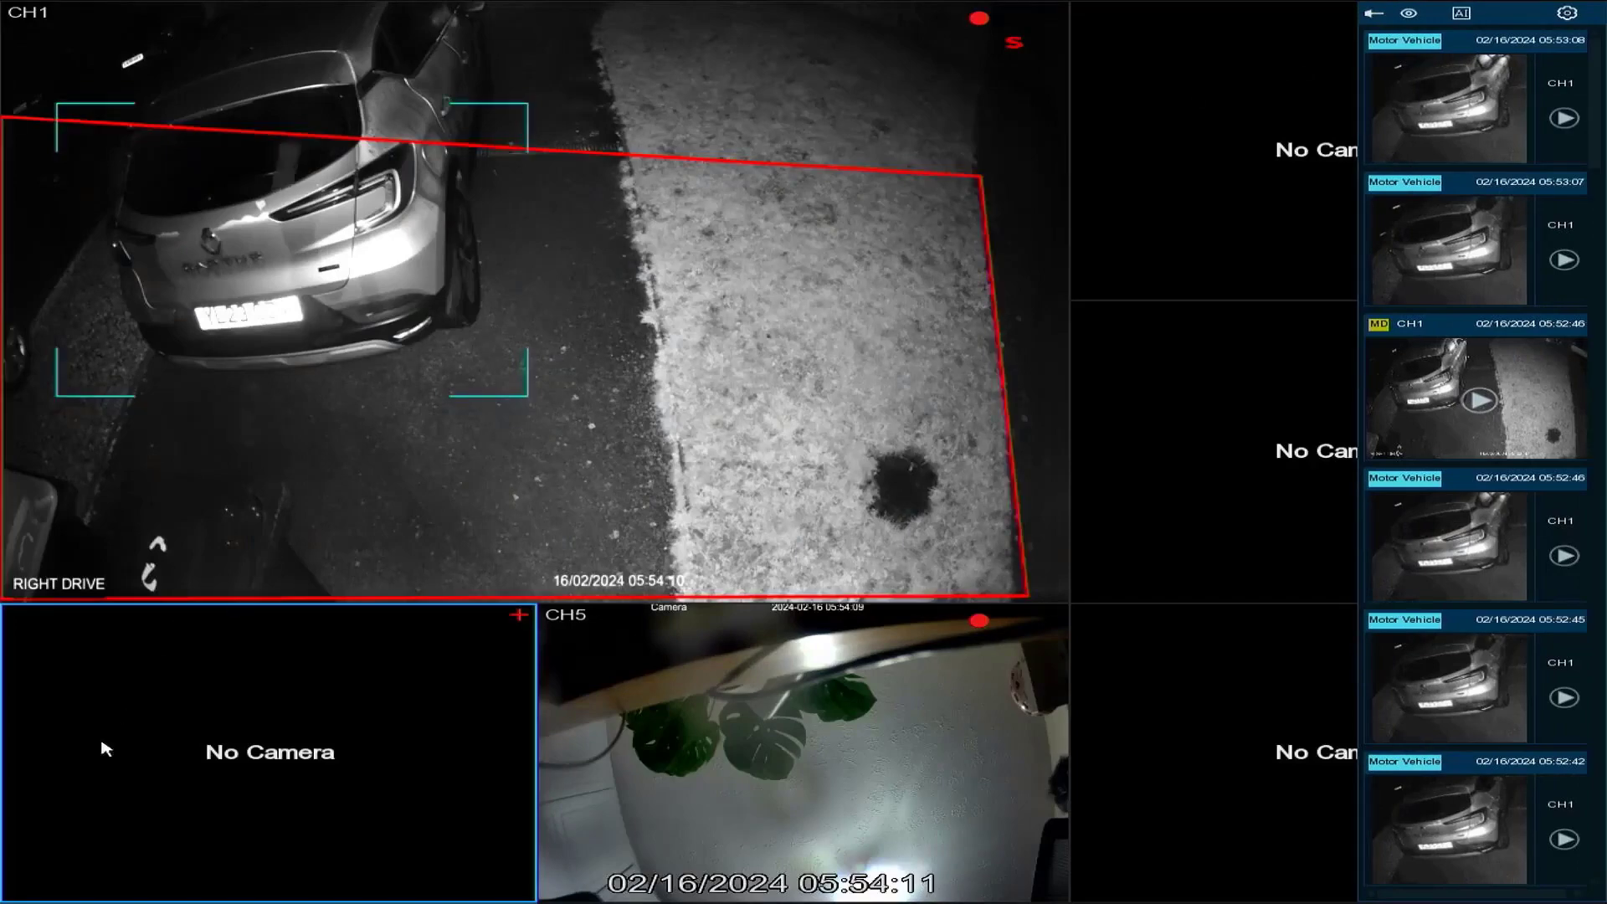
- Open the mainstream Encode settings of the Record section from the live view
{"action": "mouse_move", "coordinate": [72, 862]}
{"action": "left_click", "coordinate": [34, 883]}
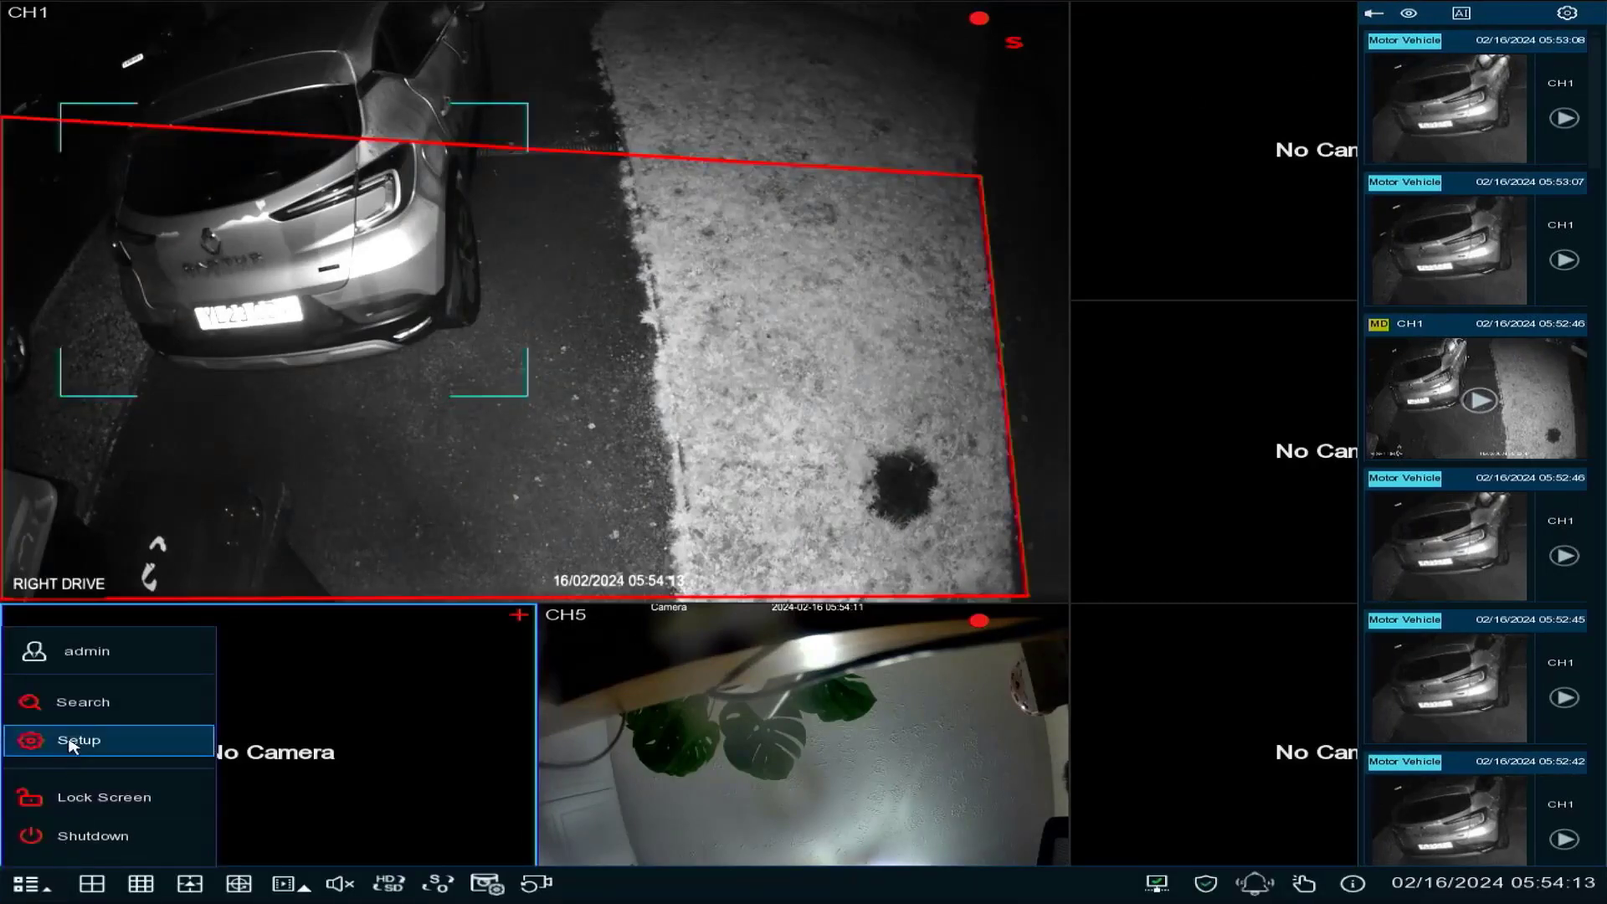
{"action": "left_click", "coordinate": [80, 753]}
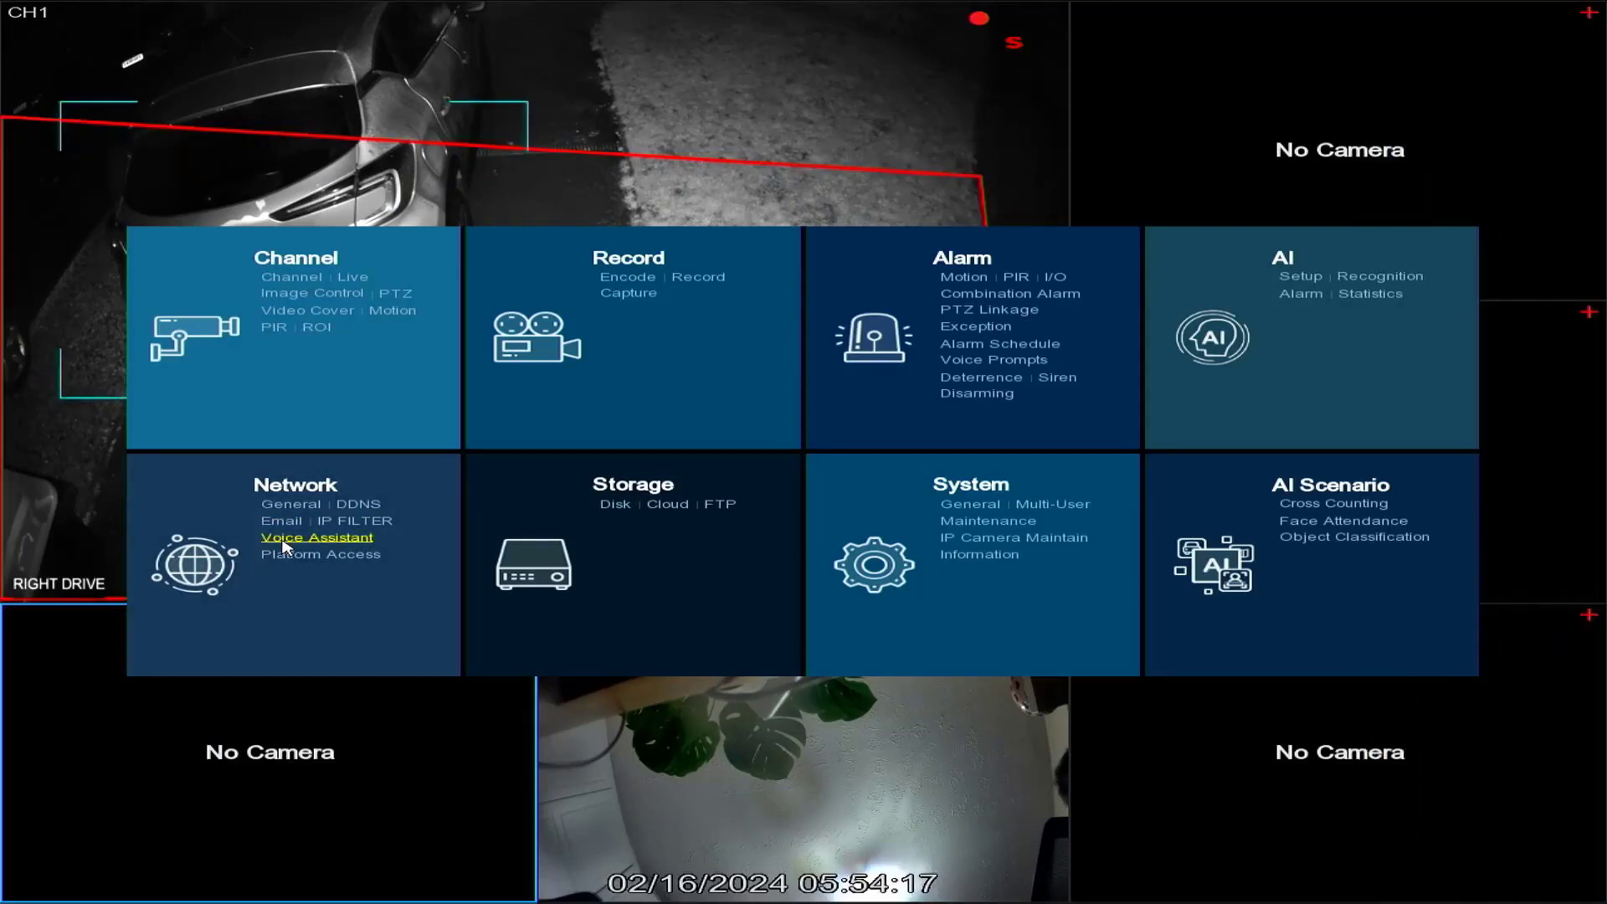
{"action": "left_click", "coordinate": [672, 275]}
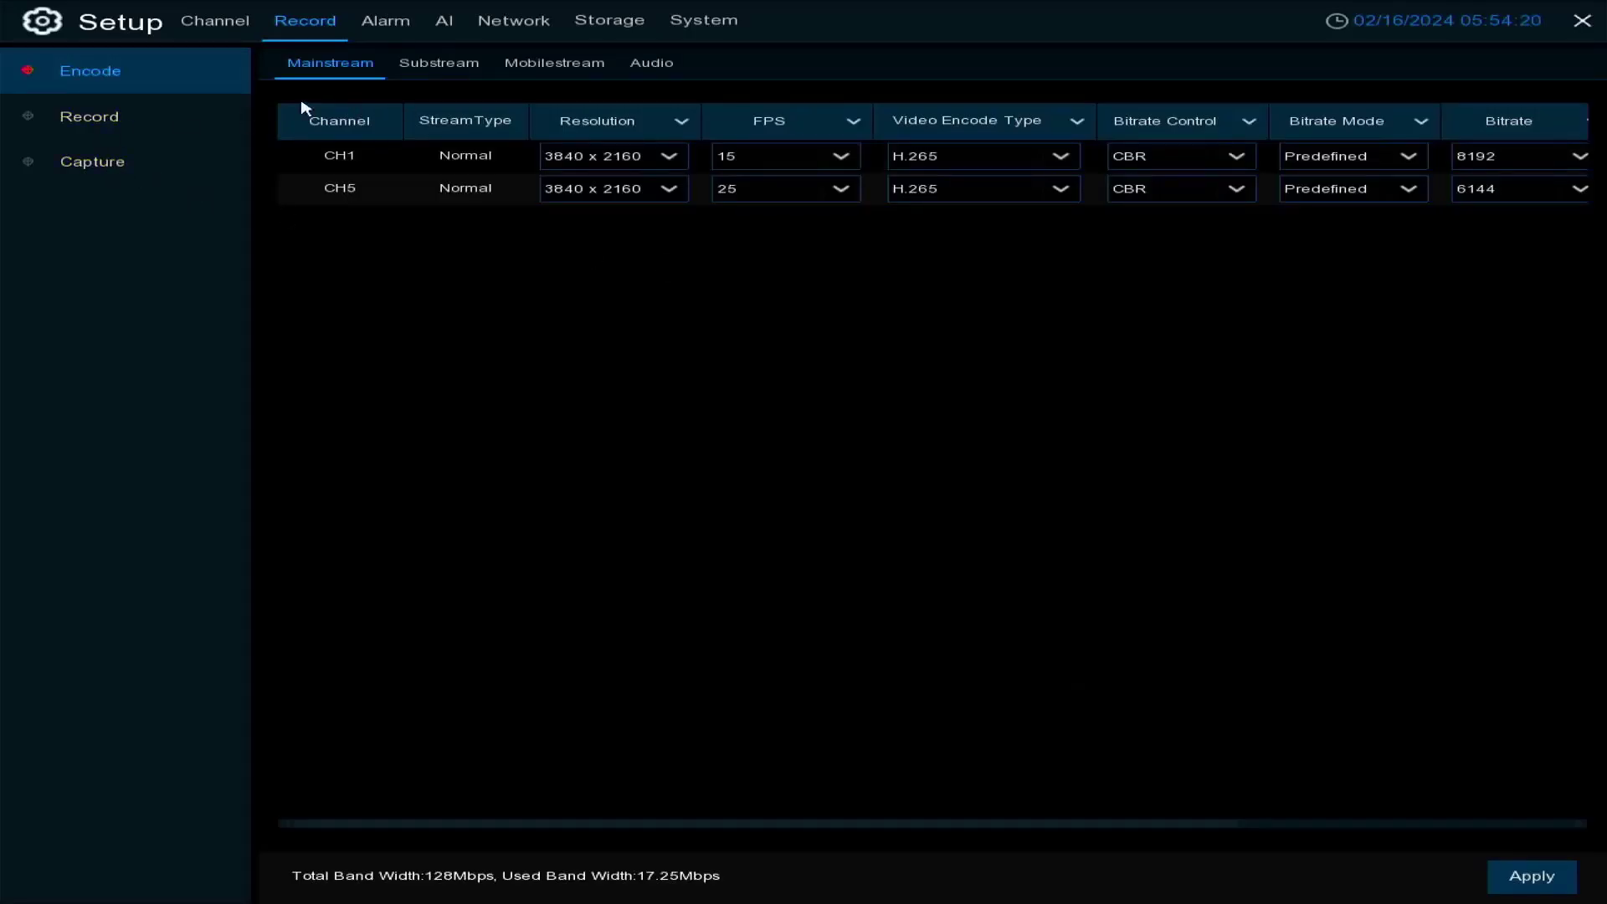
- Add Motion recording to CH1's record schedule for all 24 hours, Sunday to Saturday, apply it, and return to the setup overview
{"action": "left_click", "coordinate": [99, 117]}
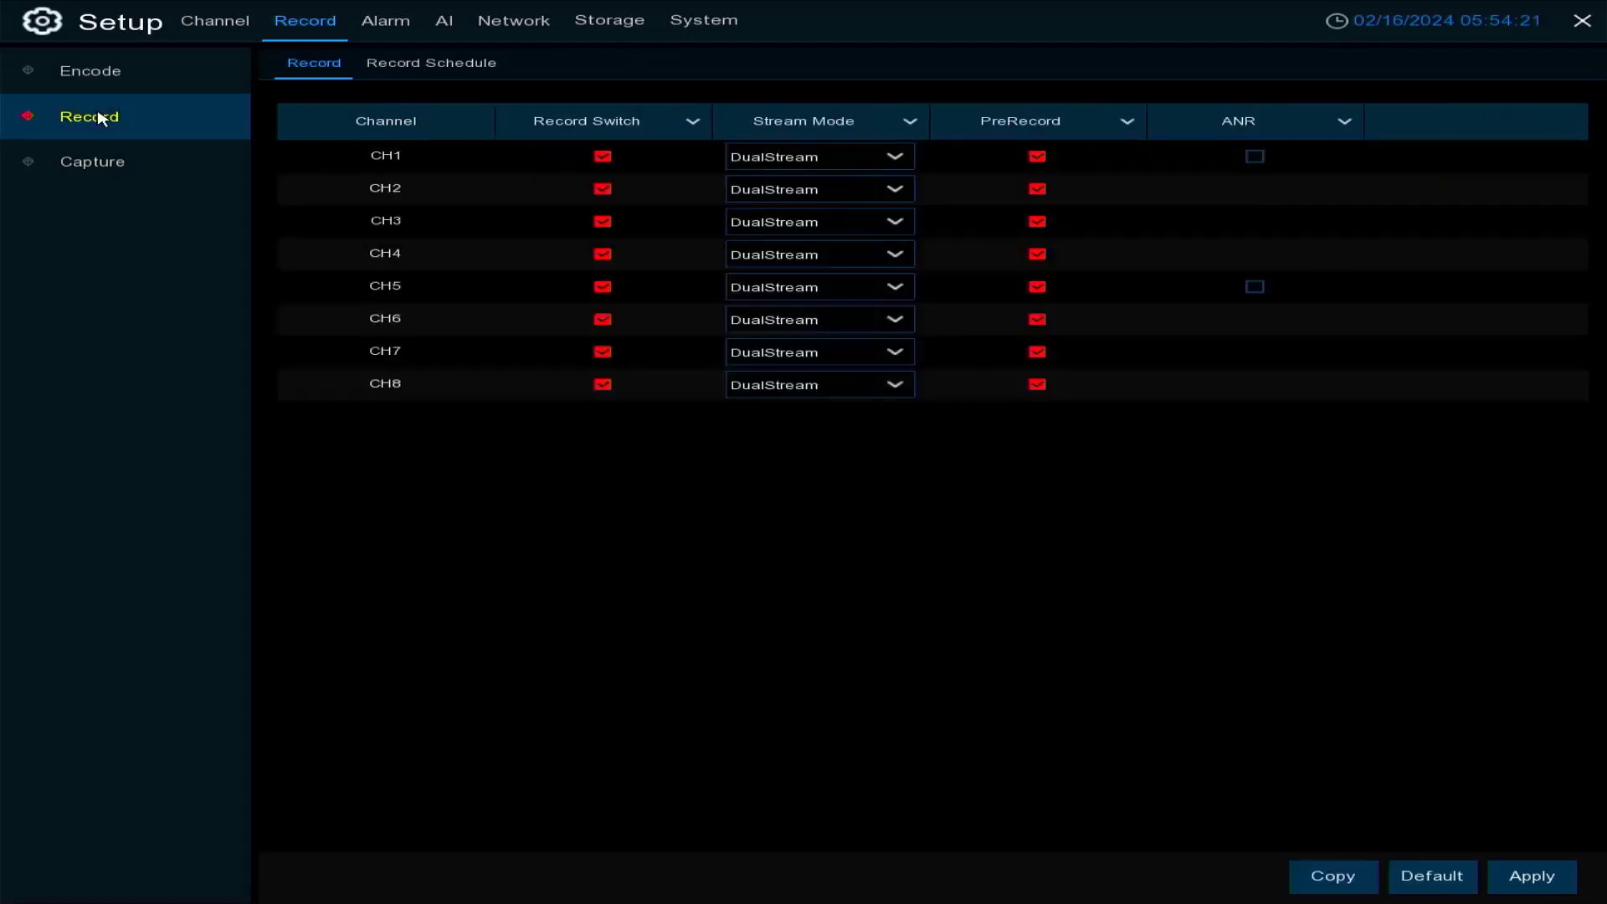
{"action": "left_click", "coordinate": [467, 66]}
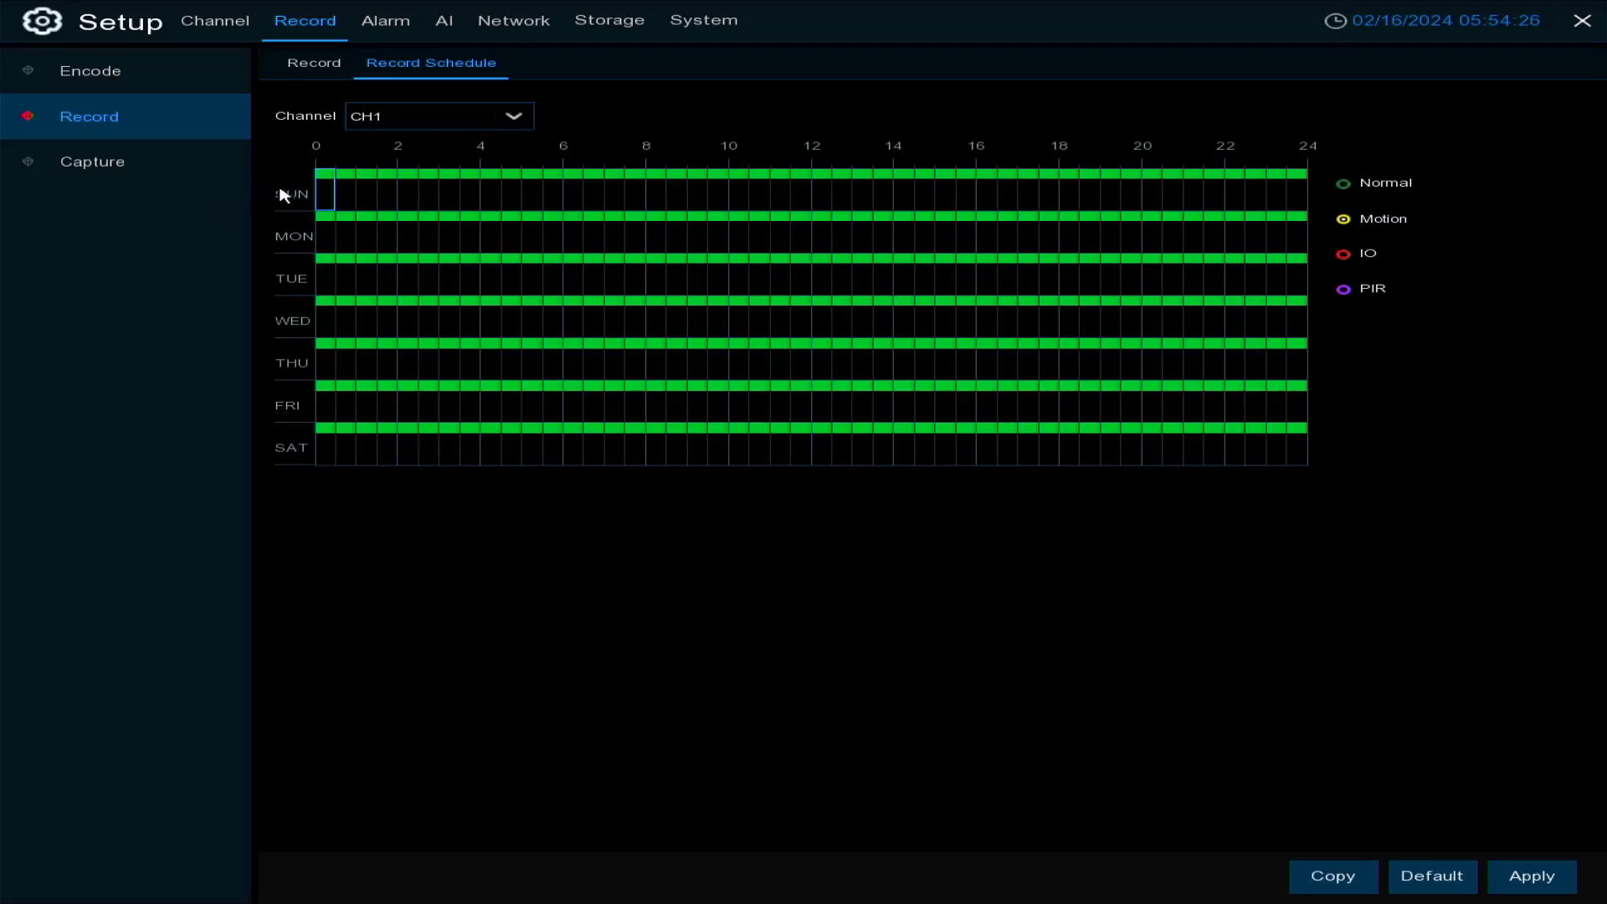
{"action": "left_click_drag", "start_coordinate": [333, 199], "coordinate": [1331, 488]}
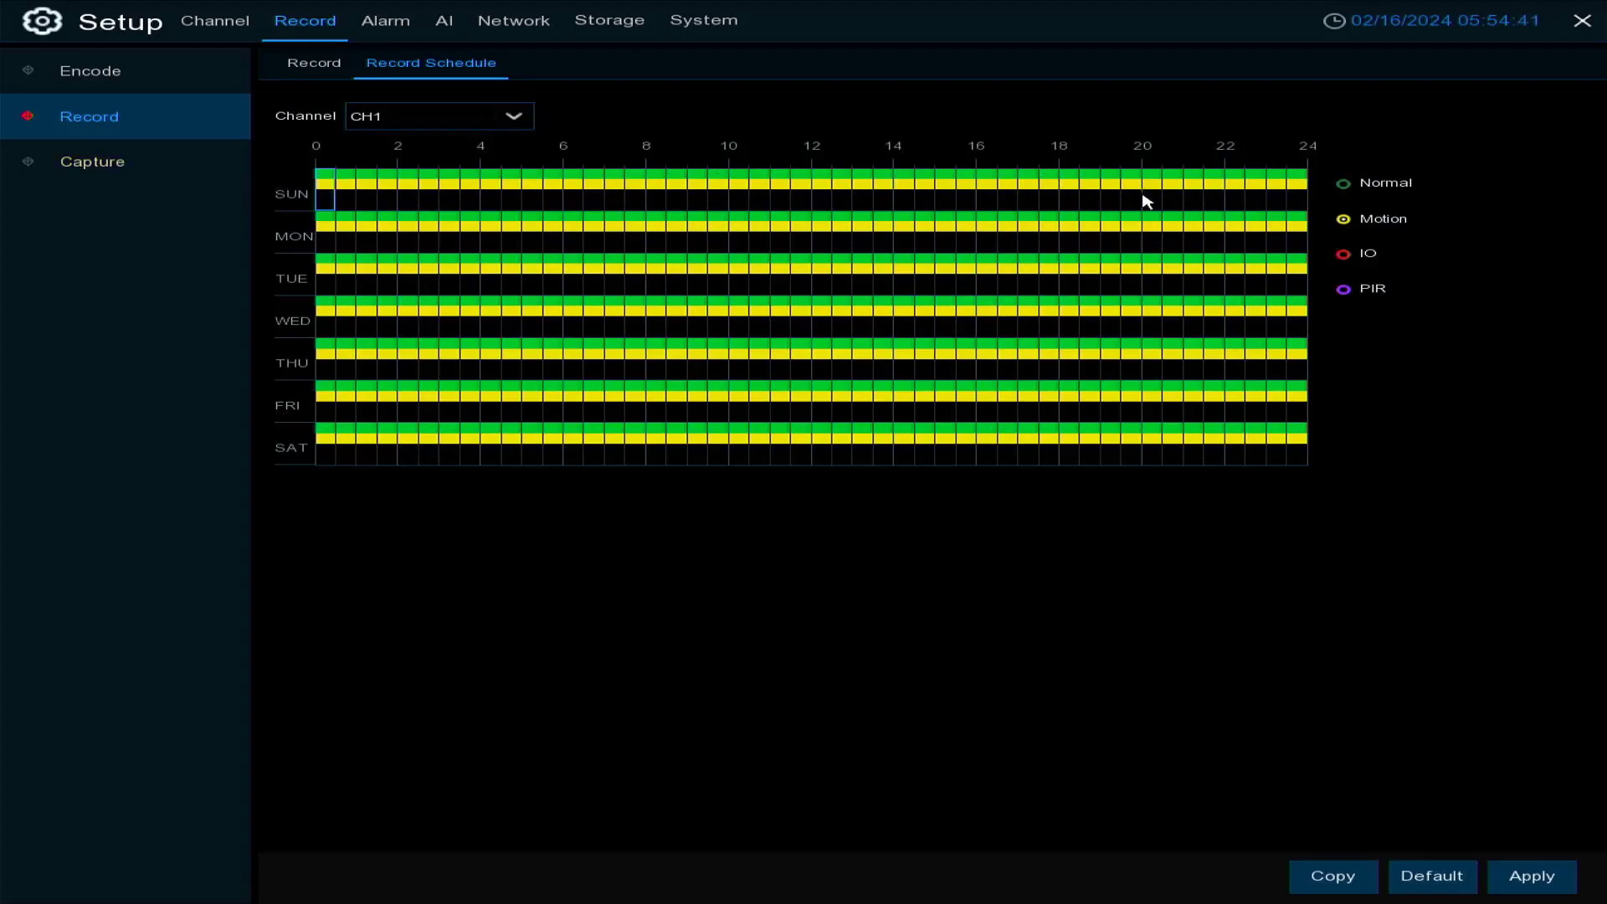
{"action": "left_click", "coordinate": [410, 118]}
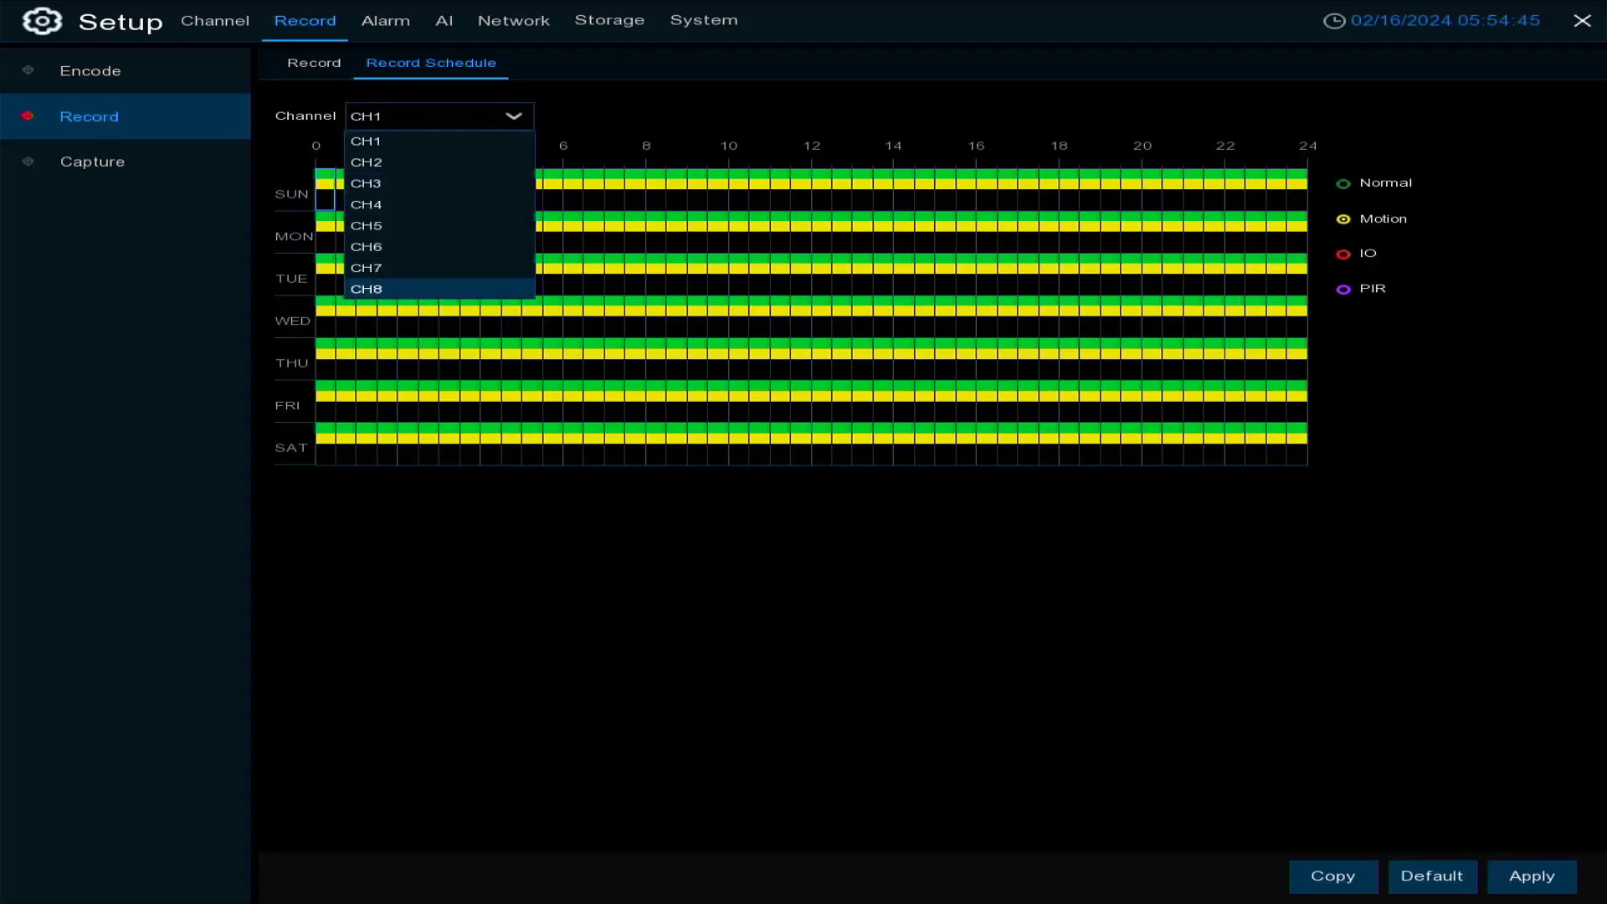
{"action": "left_click", "coordinate": [1530, 875]}
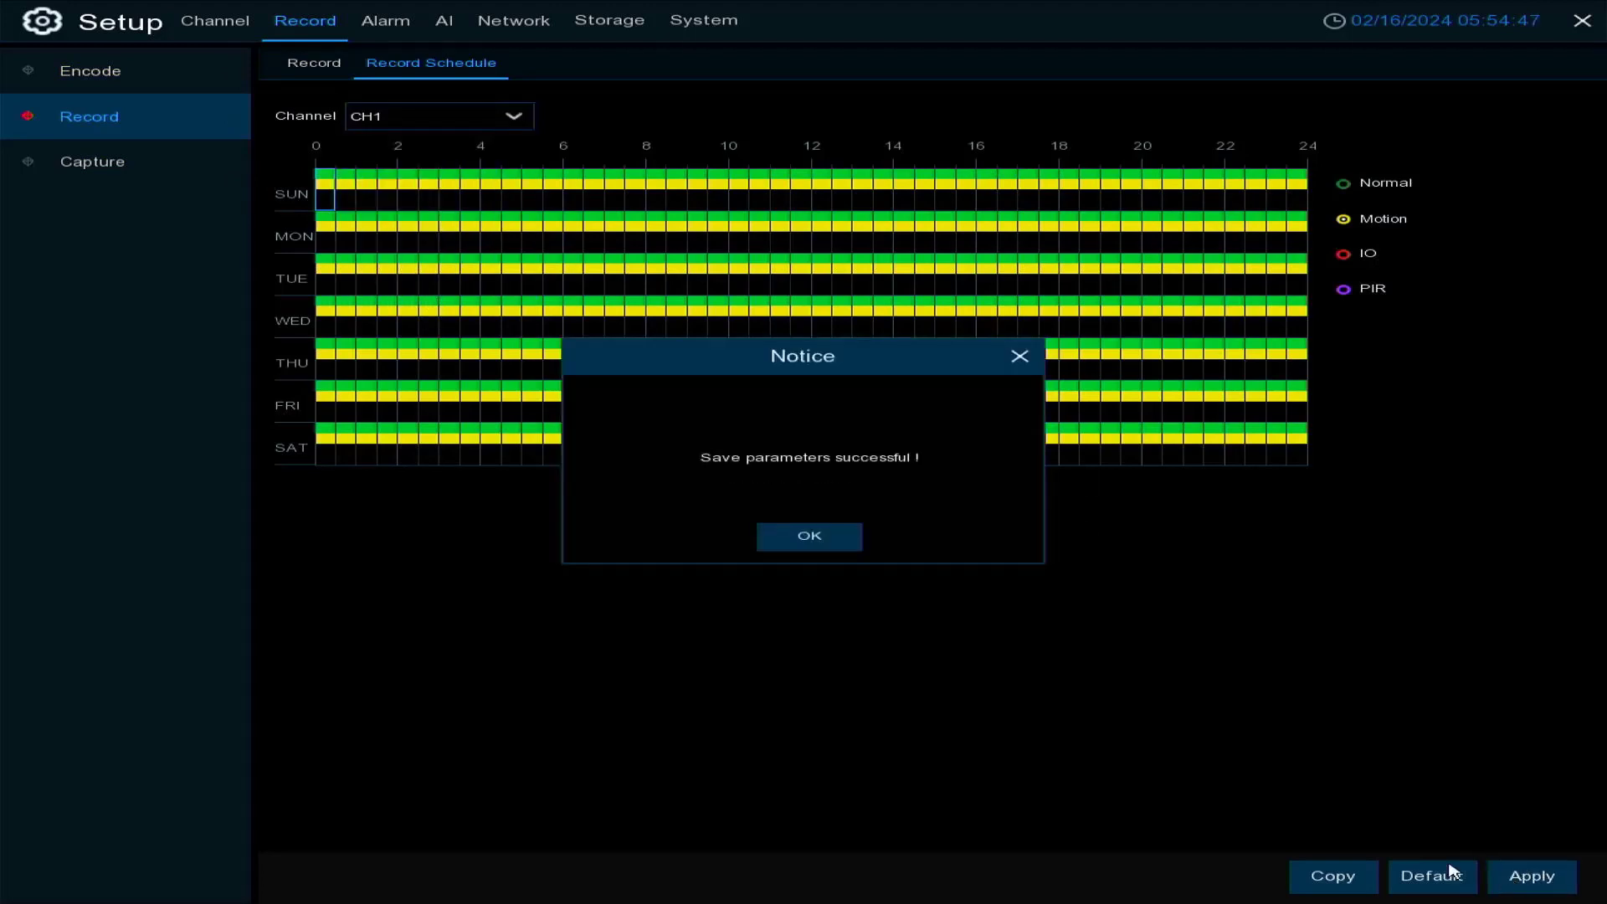
{"action": "left_click", "coordinate": [798, 542]}
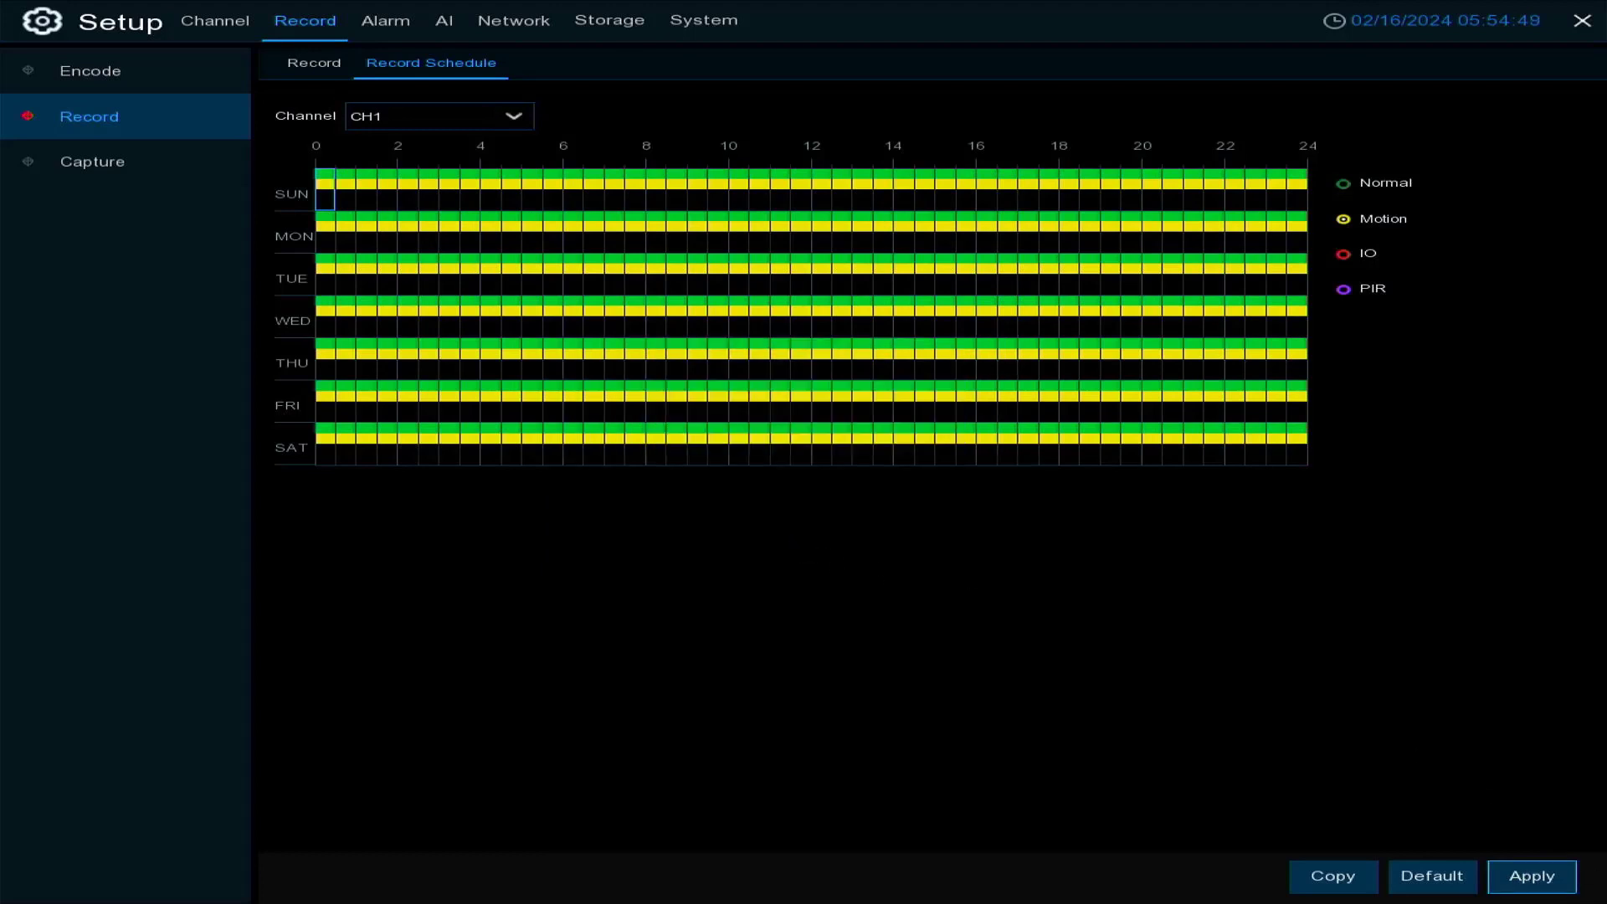
{"action": "right_click", "coordinate": [736, 666]}
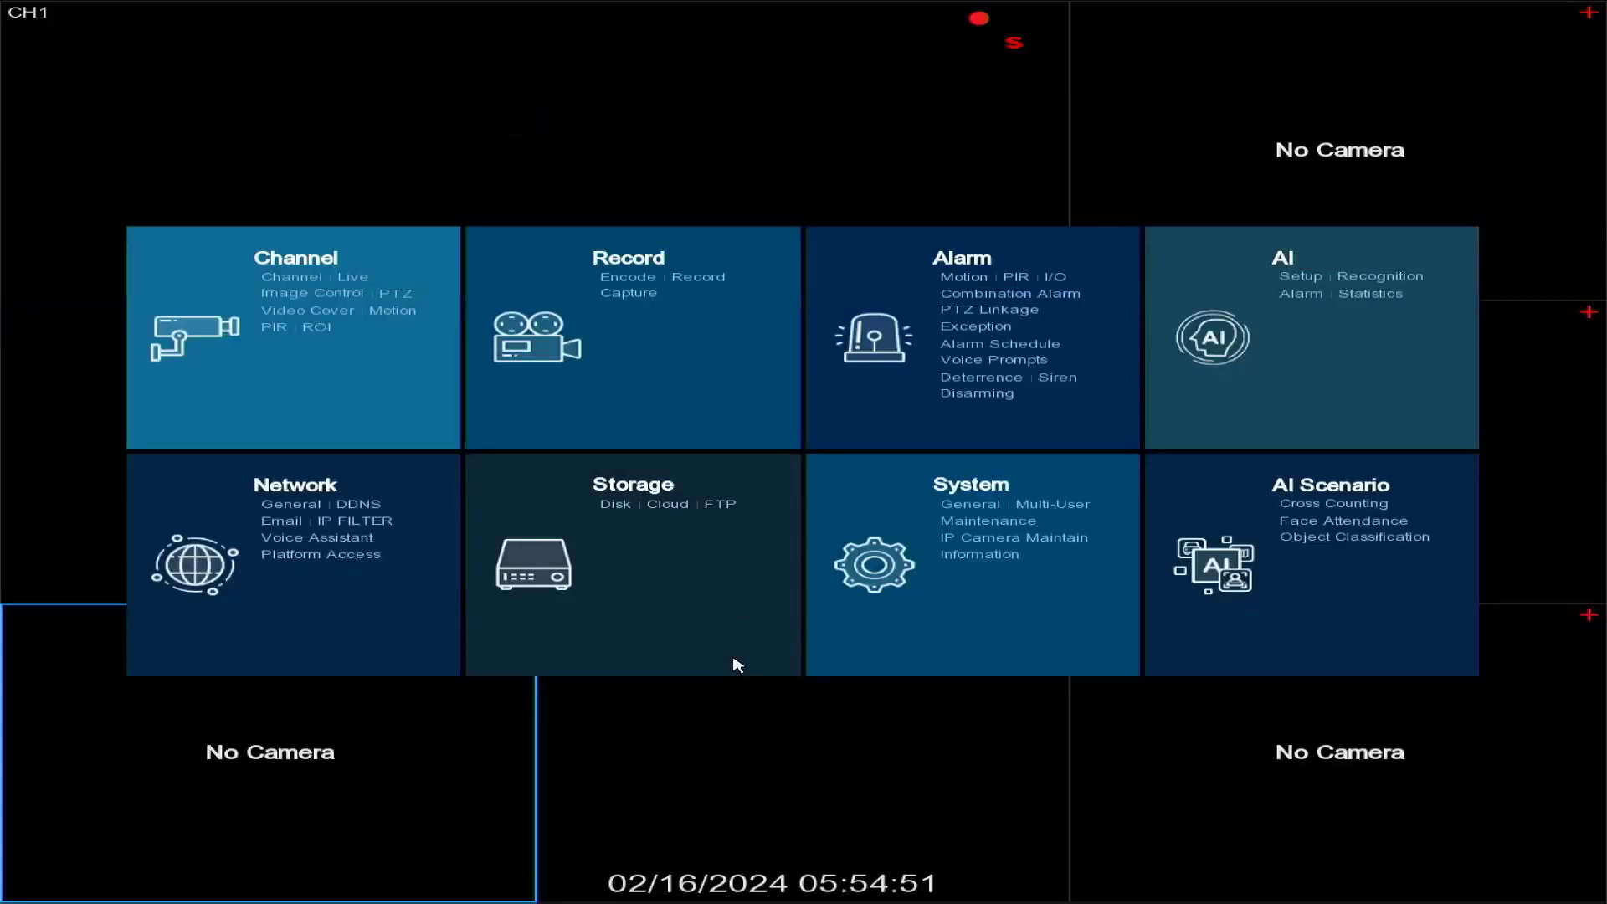